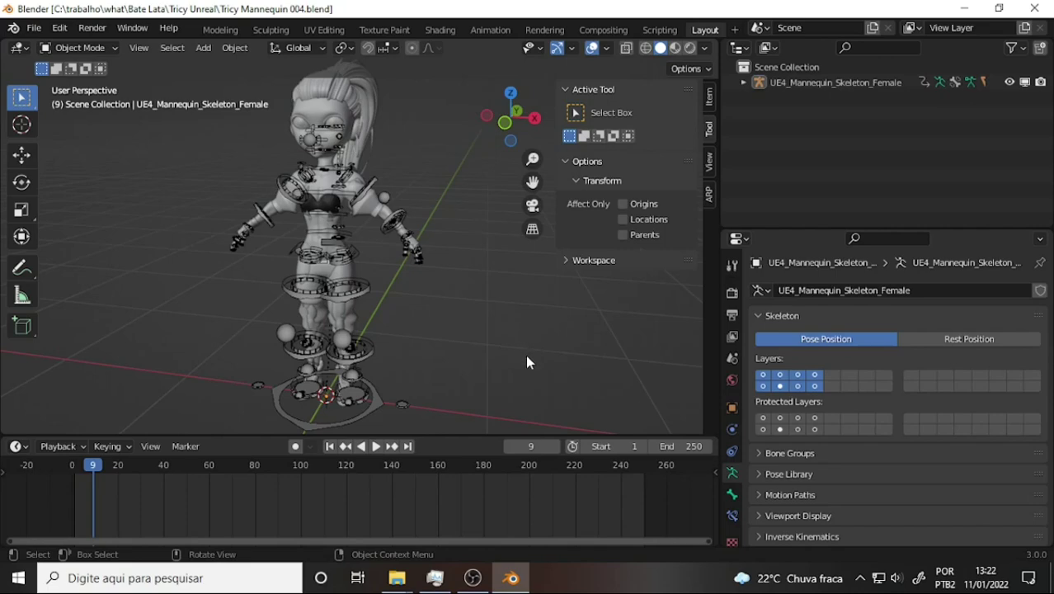
Select the right eye Eye_Green_03.R and show its transform values in the sidebar Item tab.
scroll(482, 233, "up", 5)
scroll(482, 234, "down", 3)
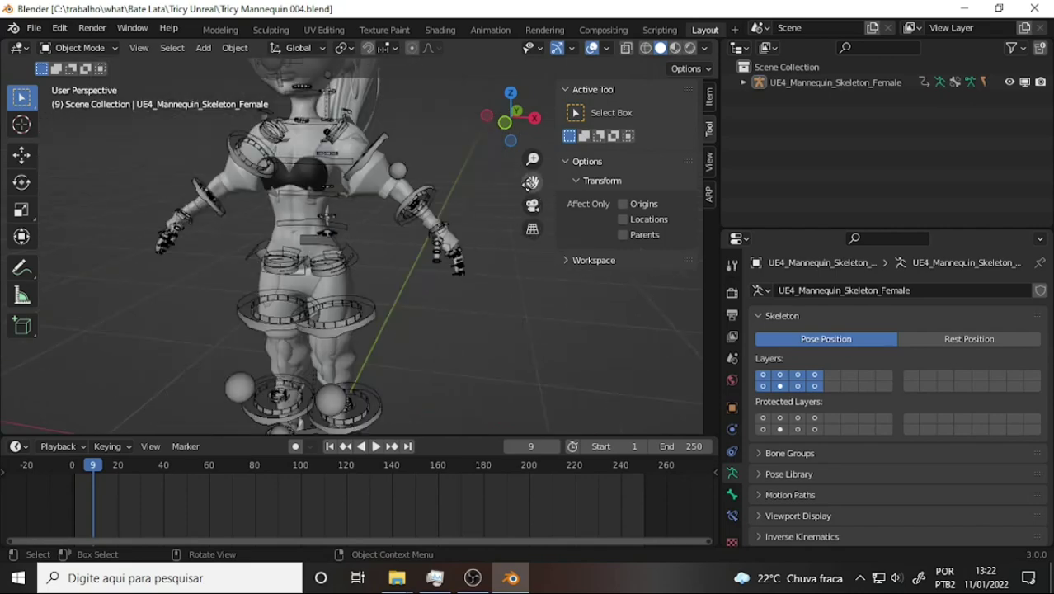
mouse_move(532, 180)
left_mouse_down()
mouse_move(516, 198)
mouse_move(394, 185)
left_mouse_up()
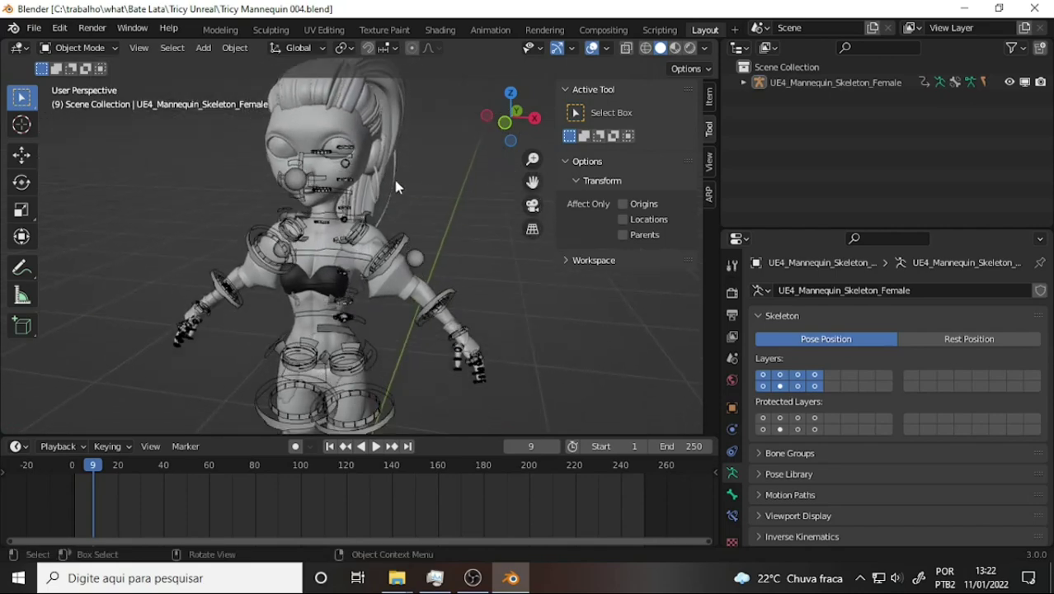
left_click(287, 155)
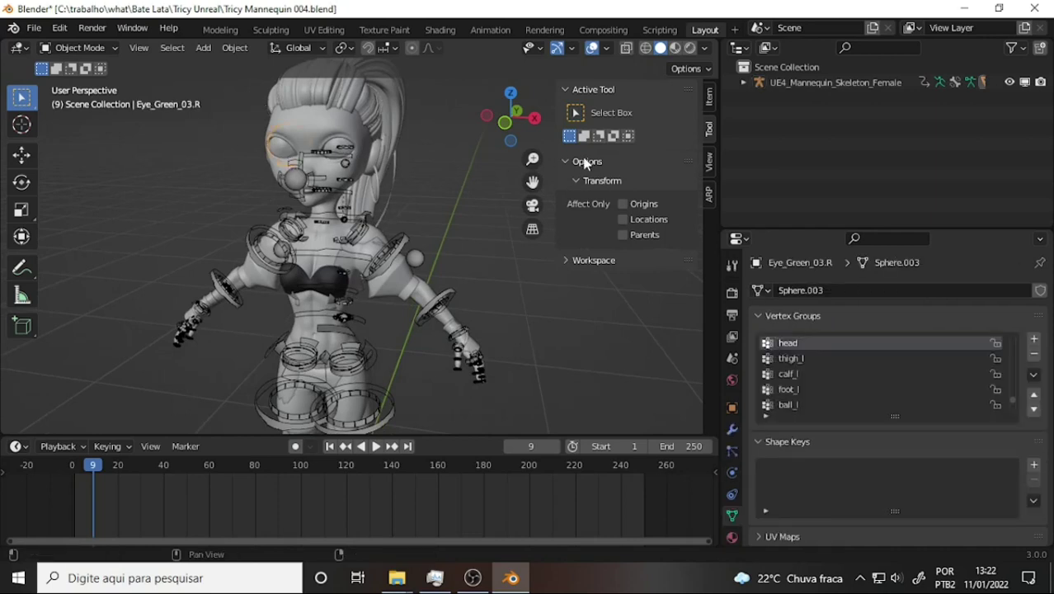
left_click(710, 98)
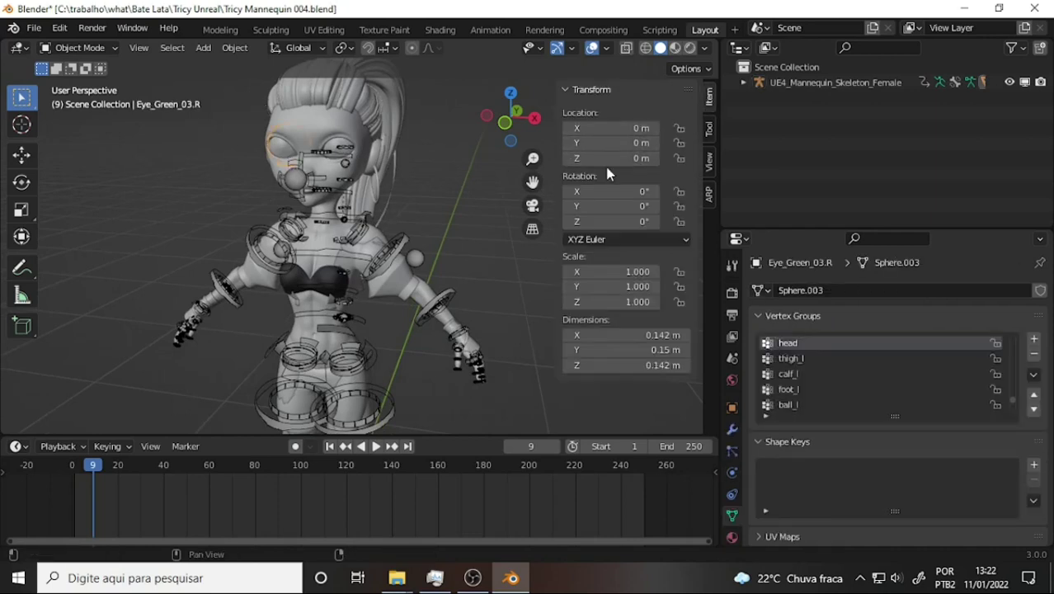
Recentre the view and select the UE4_Mannequin_Skeleton_Female armature rig.
left_click(239, 50)
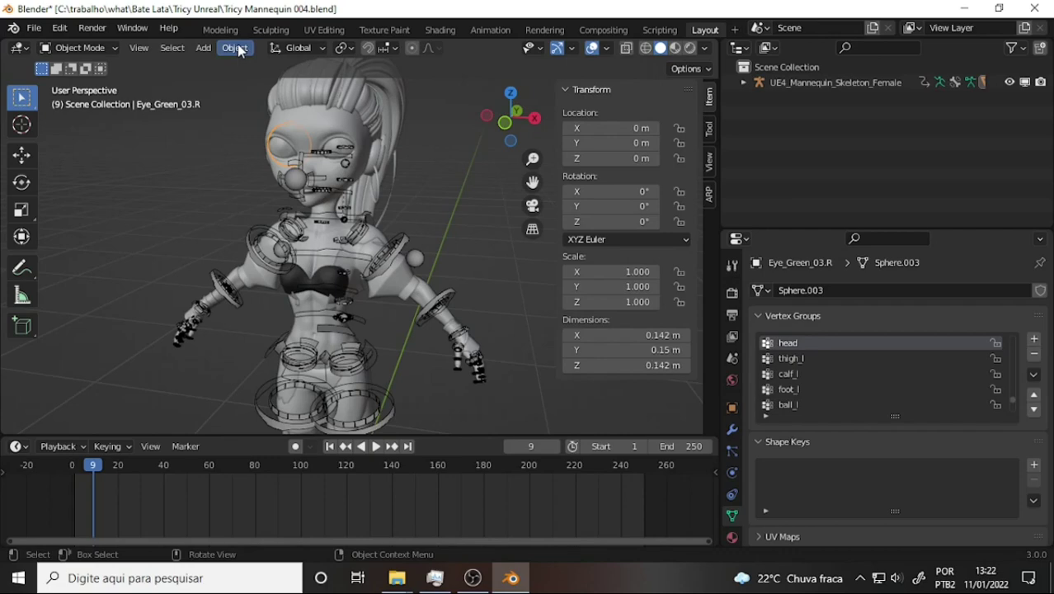
scroll(458, 188, "down", 5)
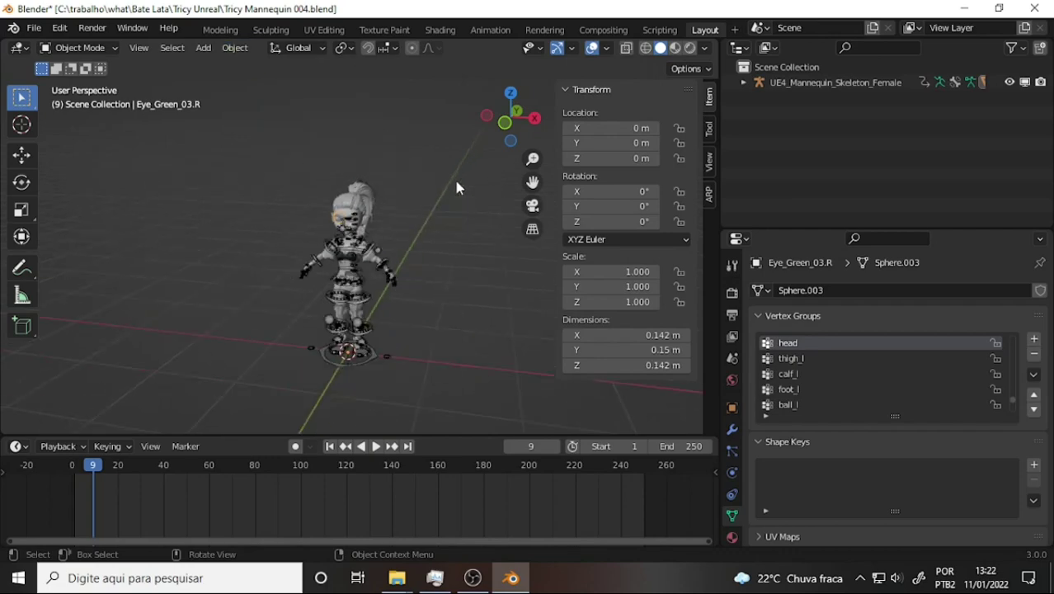
scroll(457, 188, "up", 2)
scroll(458, 188, "up", 1)
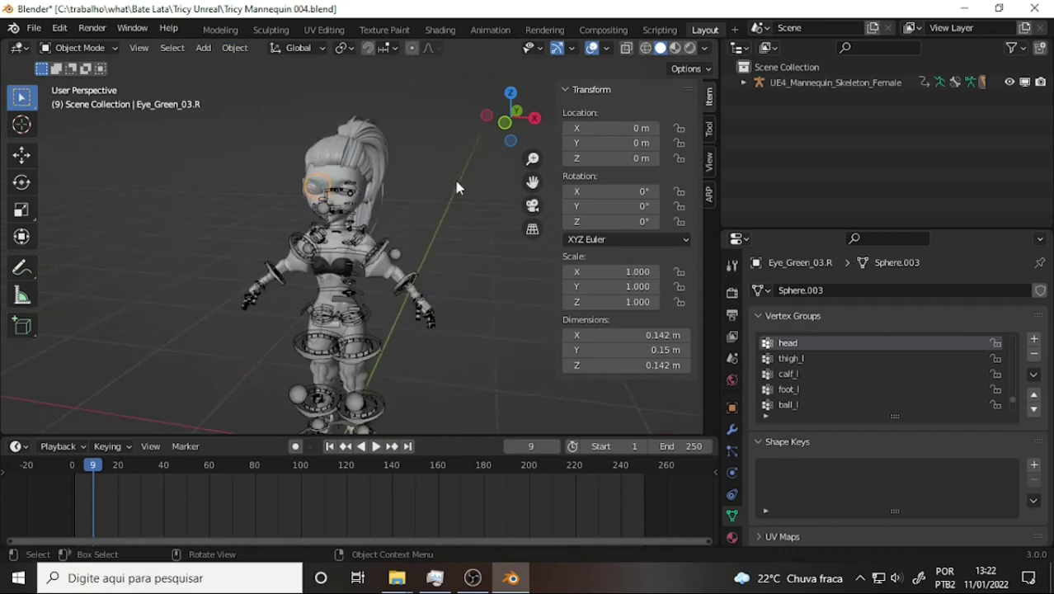
left_click_drag(532, 182, 517, 142)
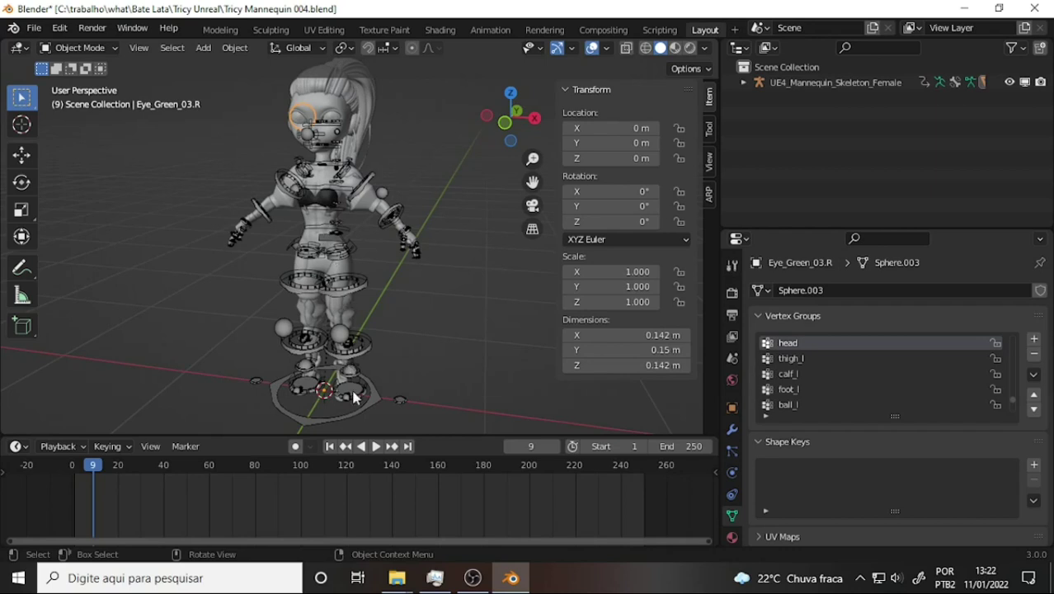
left_click(390, 391)
Switch the rig to Pose Mode with X-ray off and test-move the left foot bone, cancelling it.
left_click(78, 47)
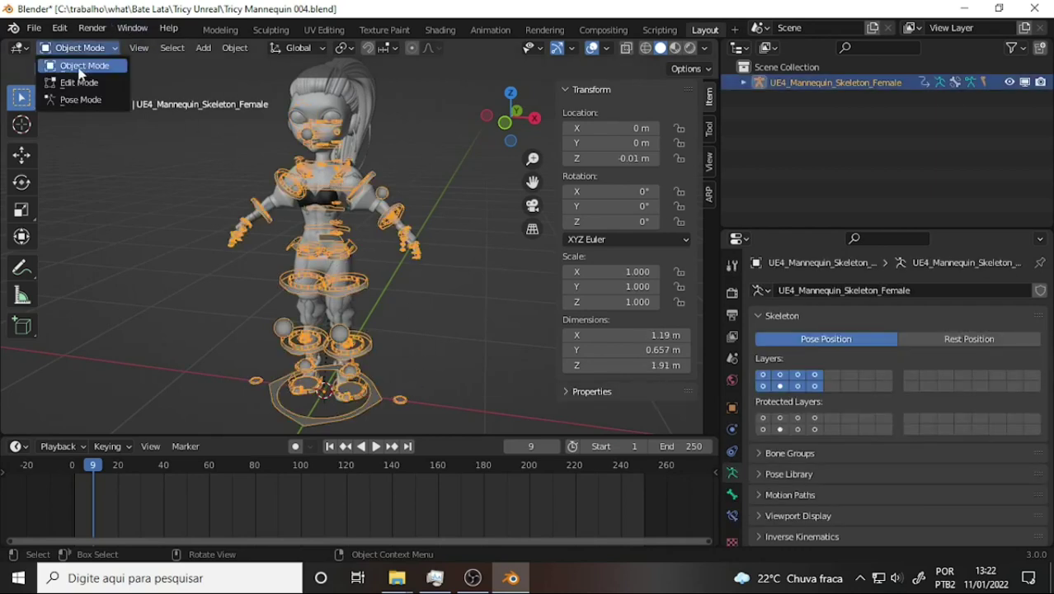
left_click(83, 99)
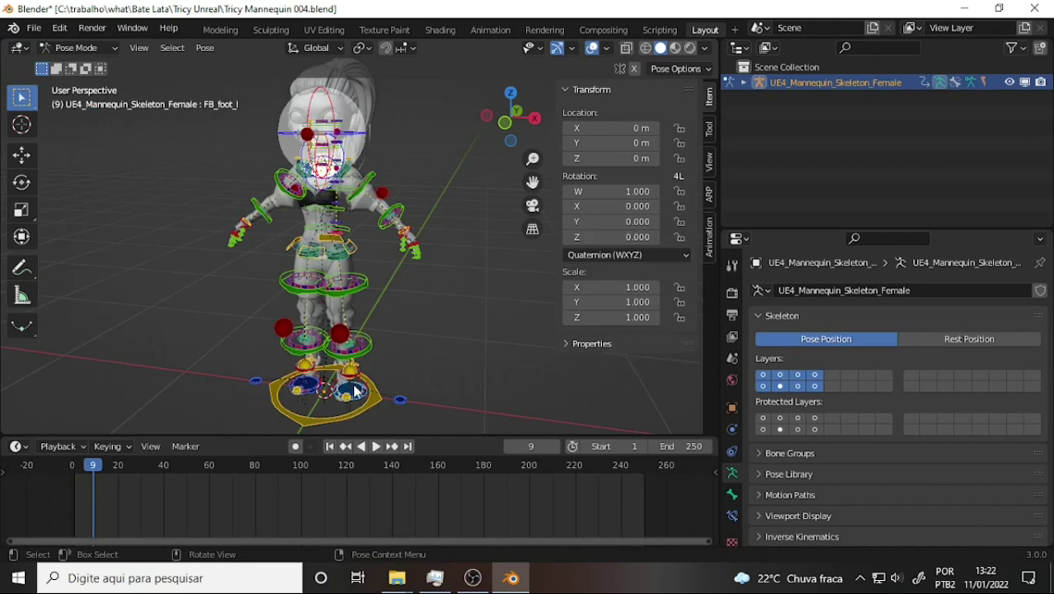
key("alt+z")
key("g")
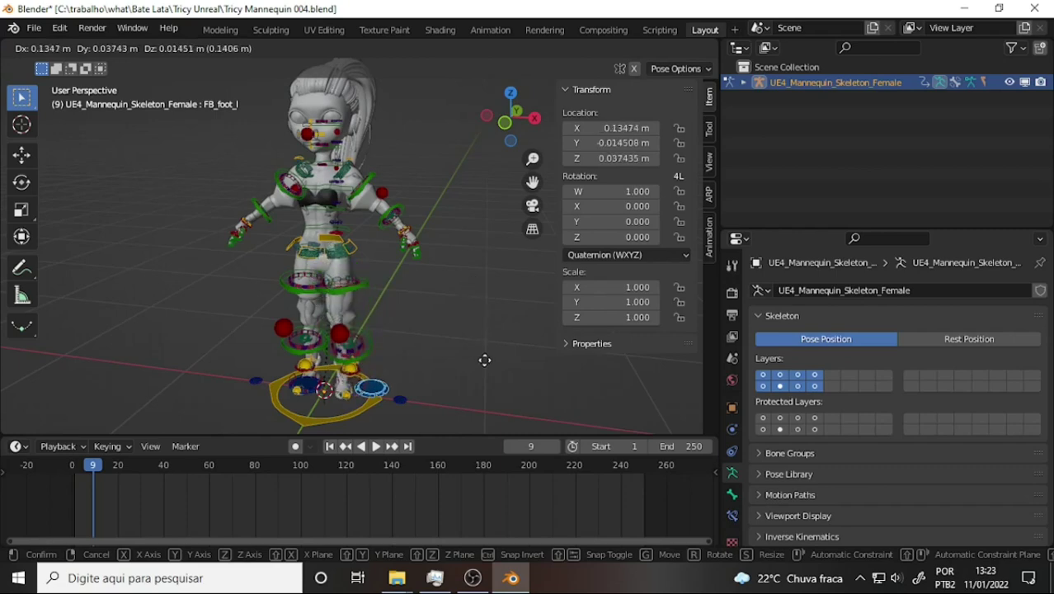
right_click(485, 304)
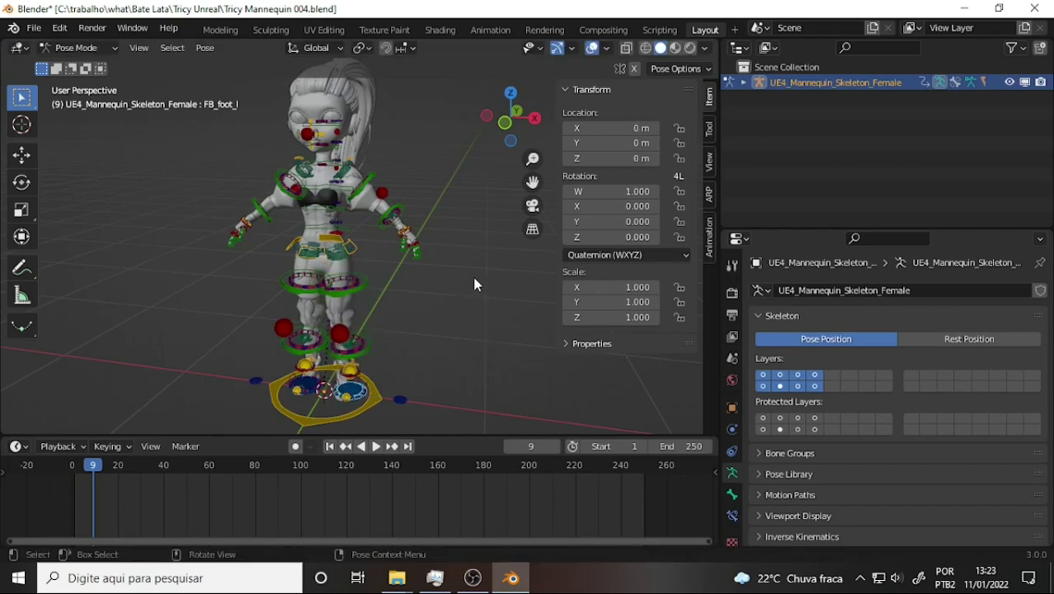
Retest the left foot controller from behind, undoing and cancelling so it returns to its original spot.
mouse_move(475, 283)
middle_mouse_down()
mouse_move(123, 262)
mouse_move(453, 207)
middle_mouse_up()
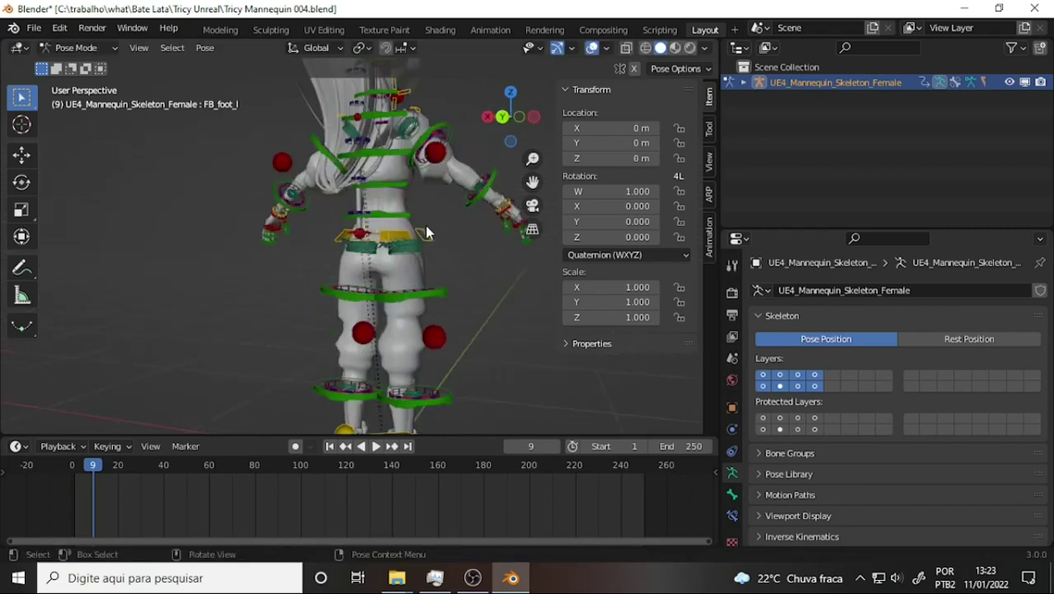
left_click_drag(542, 175, 472, 259)
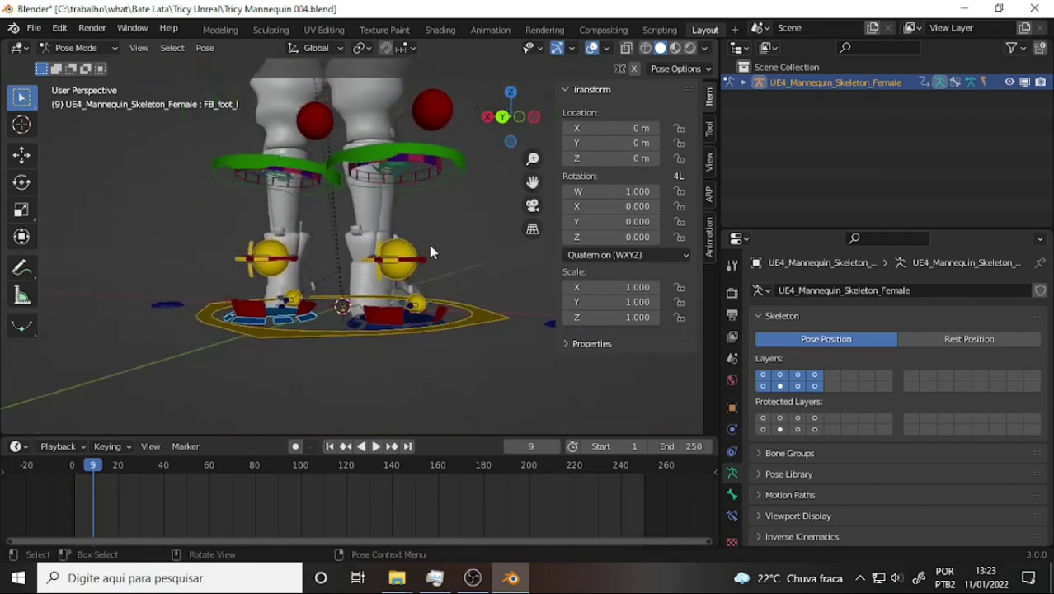
key("g")
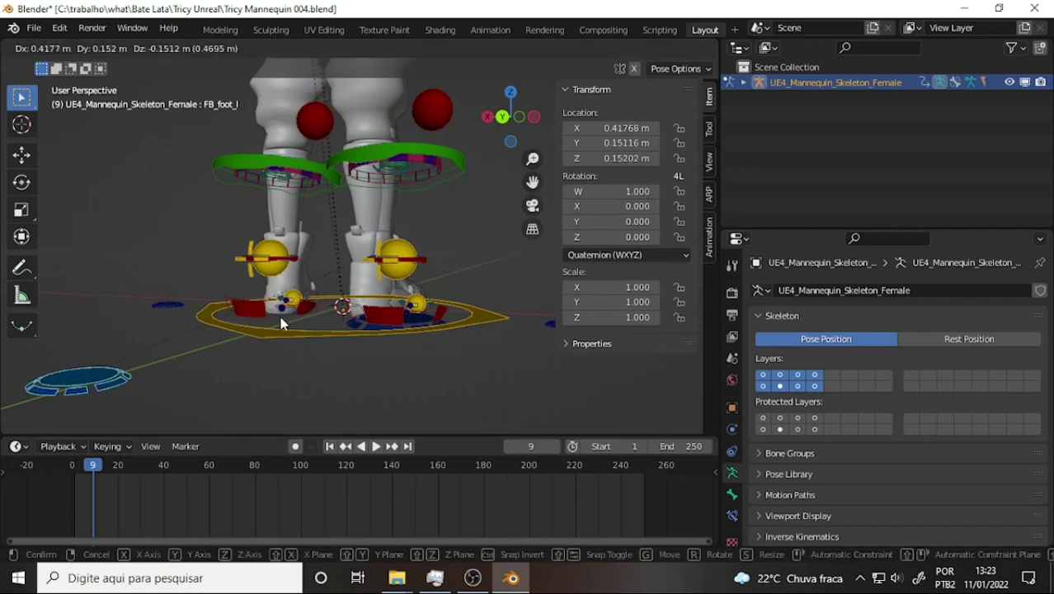
left_click(302, 346)
key("alt+g")
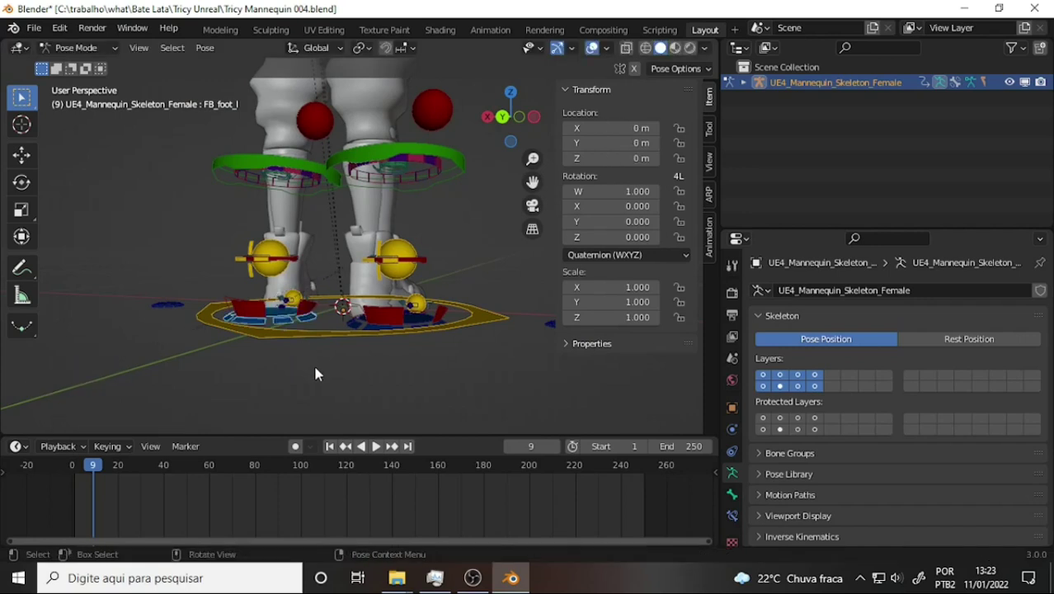
key("g")
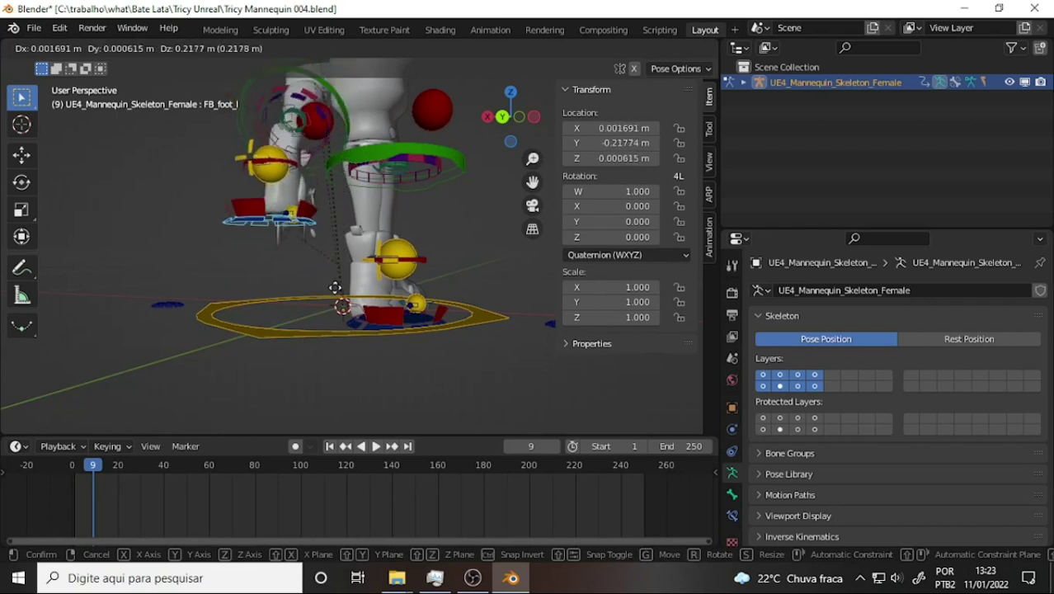
key("Escape")
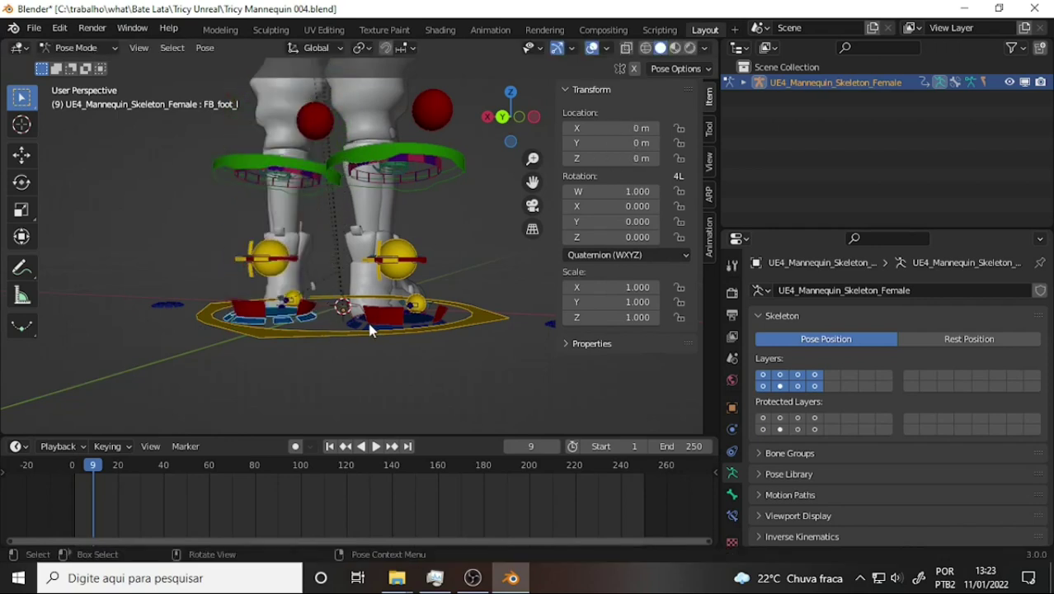
Test-move the right foot control FB_foot_r, cancel it, and reframe the whole character.
left_click(376, 331)
key("g")
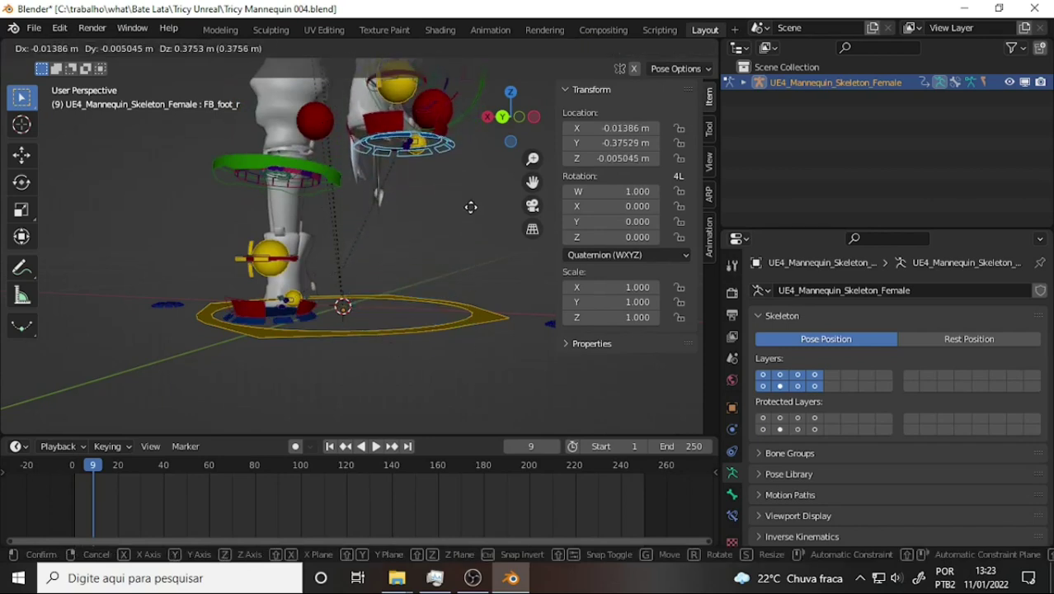
key("Escape")
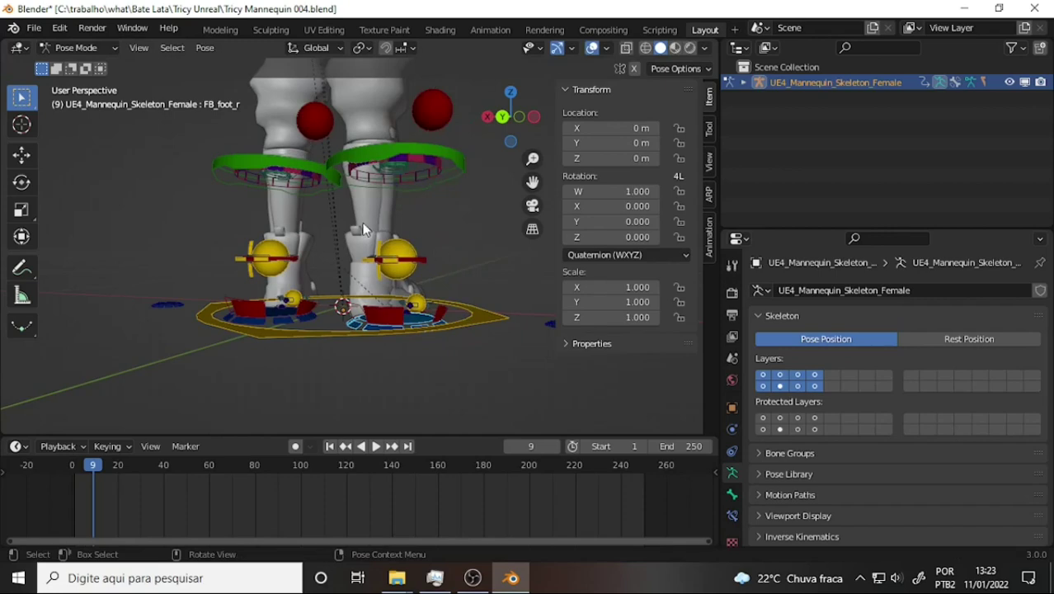
middle_click_drag(460, 254, 668, 241)
scroll(425, 211, "down", 3)
scroll(425, 210, "down", 3)
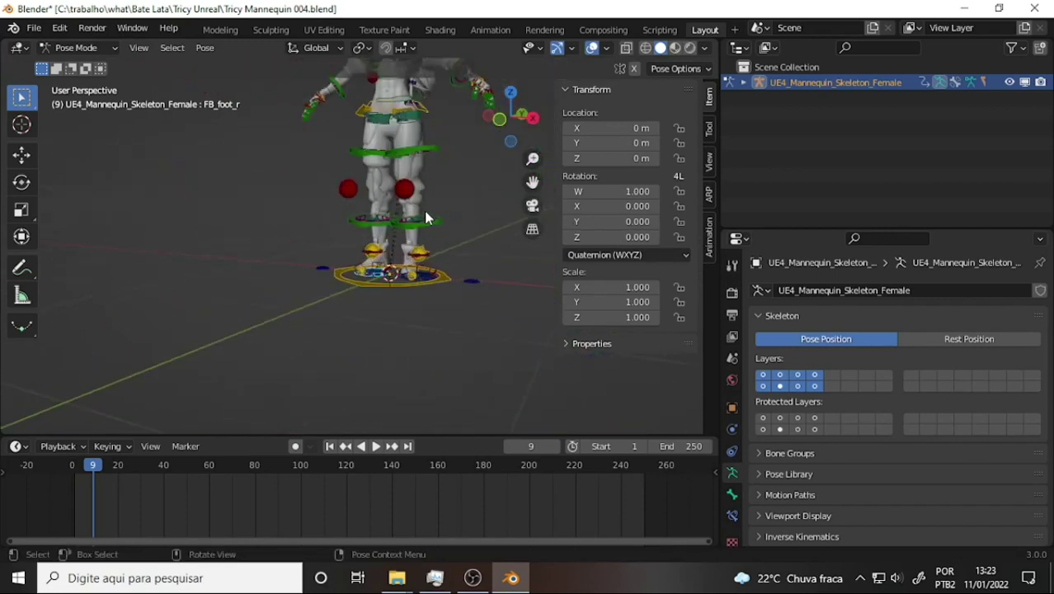
left_click_drag(533, 181, 437, 264)
left_click_drag(533, 181, 538, 172)
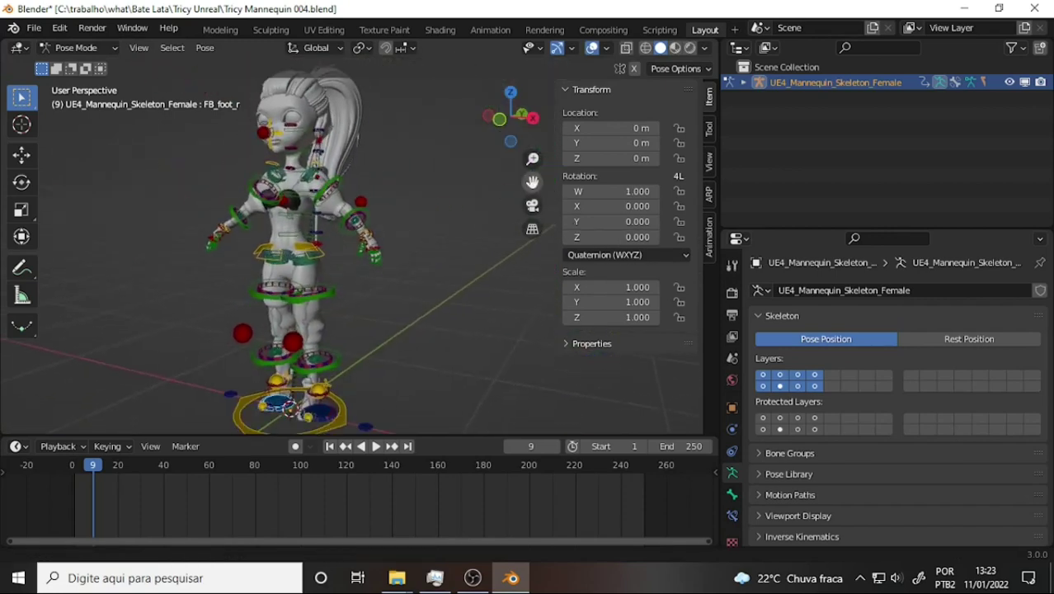
middle_click_drag(474, 177, 528, 200)
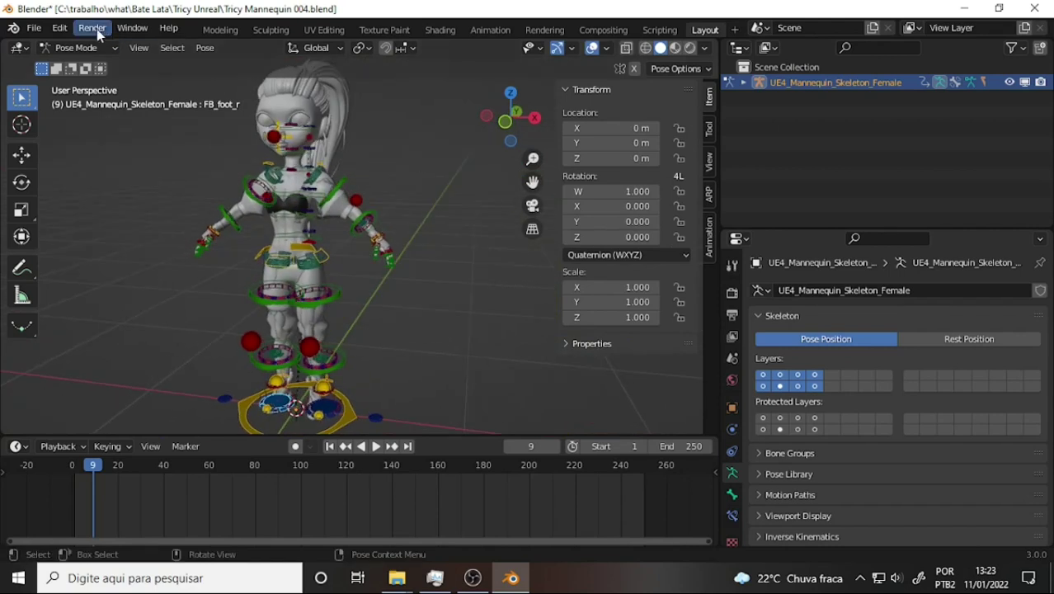
Glance at the File menu, then orbit around the posed mannequin rig.
left_click(40, 30)
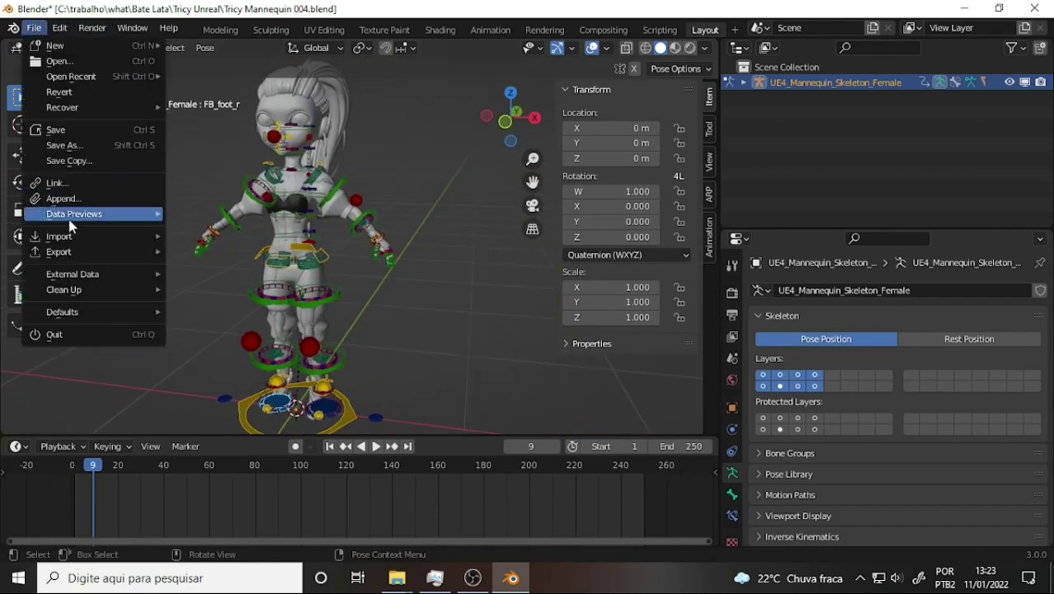
mouse_move(80, 245)
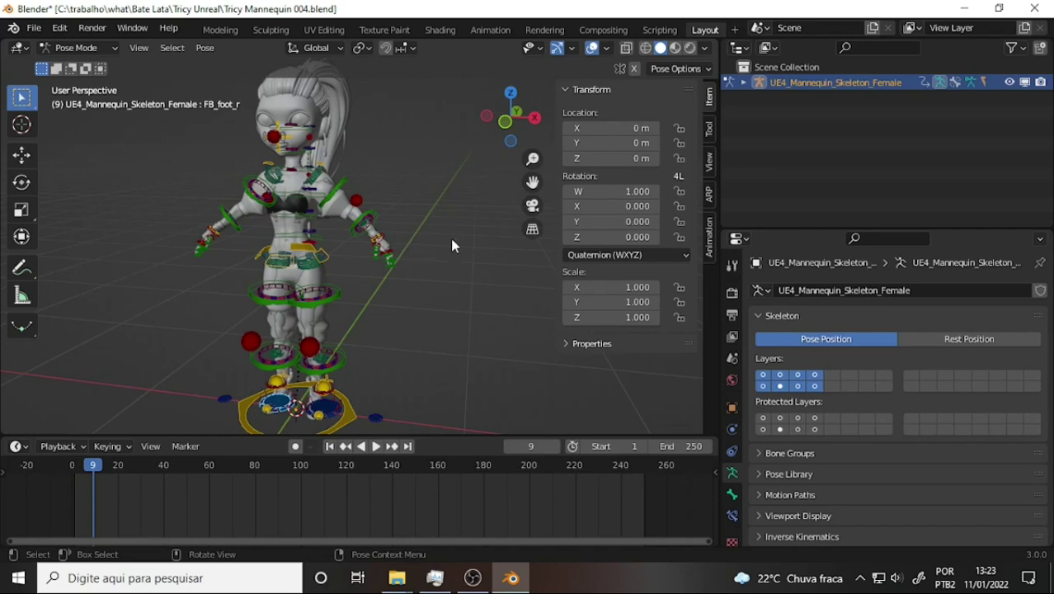
middle_click_drag(450, 238, 434, 228)
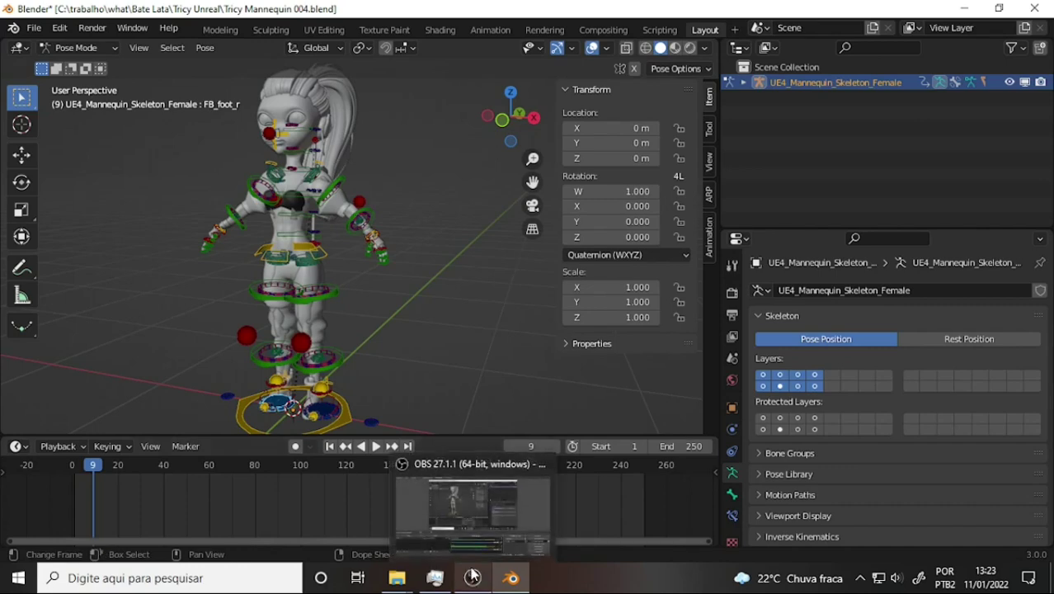
scroll(467, 251, "down", 5)
scroll(470, 248, "up", 5)
scroll(469, 244, "down", 2)
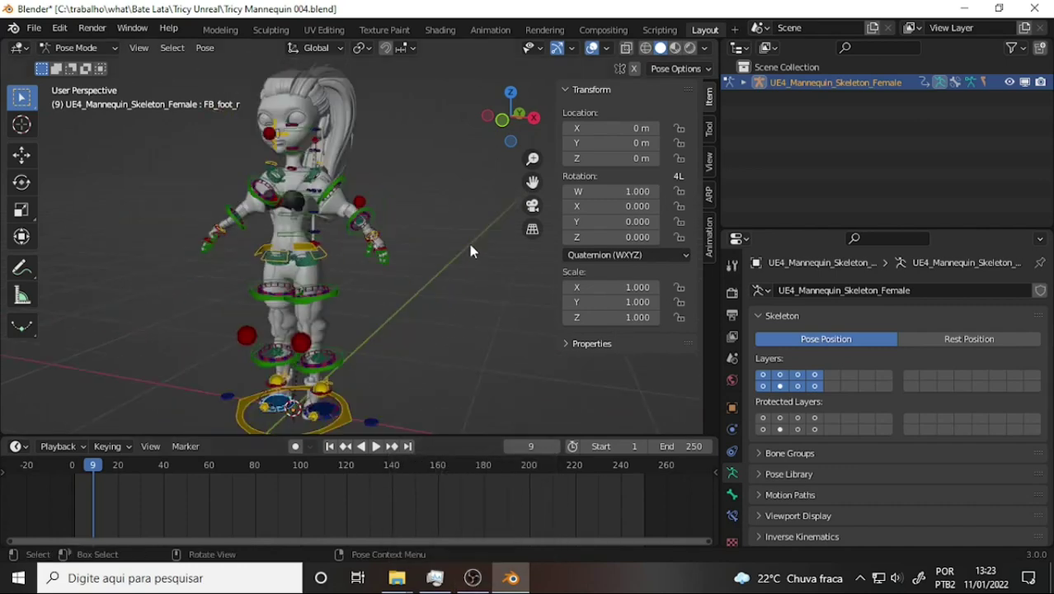
View the rig from the rear and another side, then switch over to Unreal Engine.
mouse_move(470, 244)
middle_mouse_down()
mouse_move(202, 246)
mouse_move(463, 254)
middle_mouse_up()
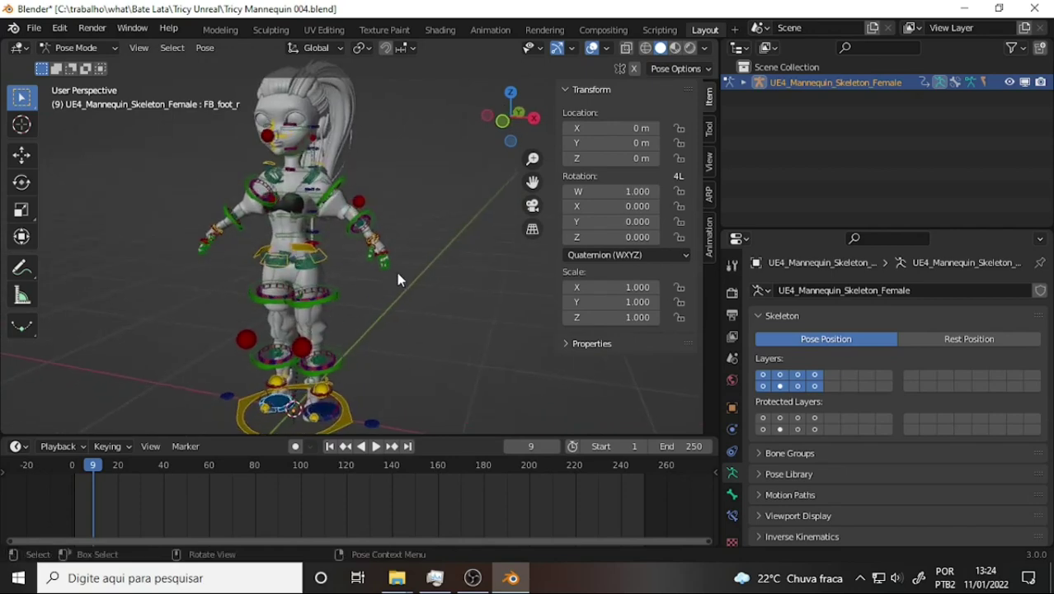
scroll(399, 281, "up", 5)
scroll(393, 275, "down", 3)
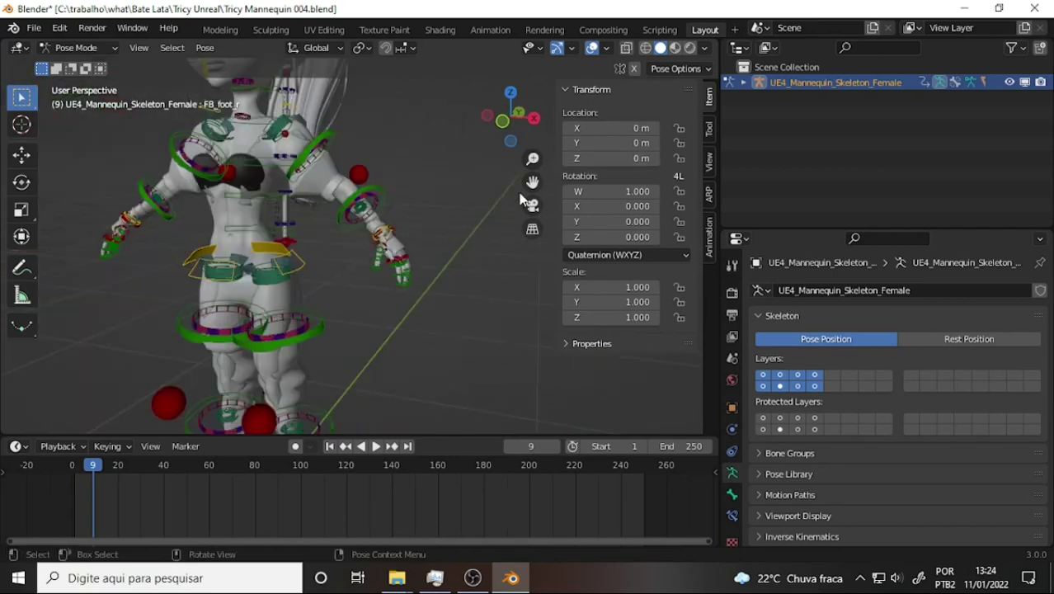
left_click_drag(533, 182, 303, 195)
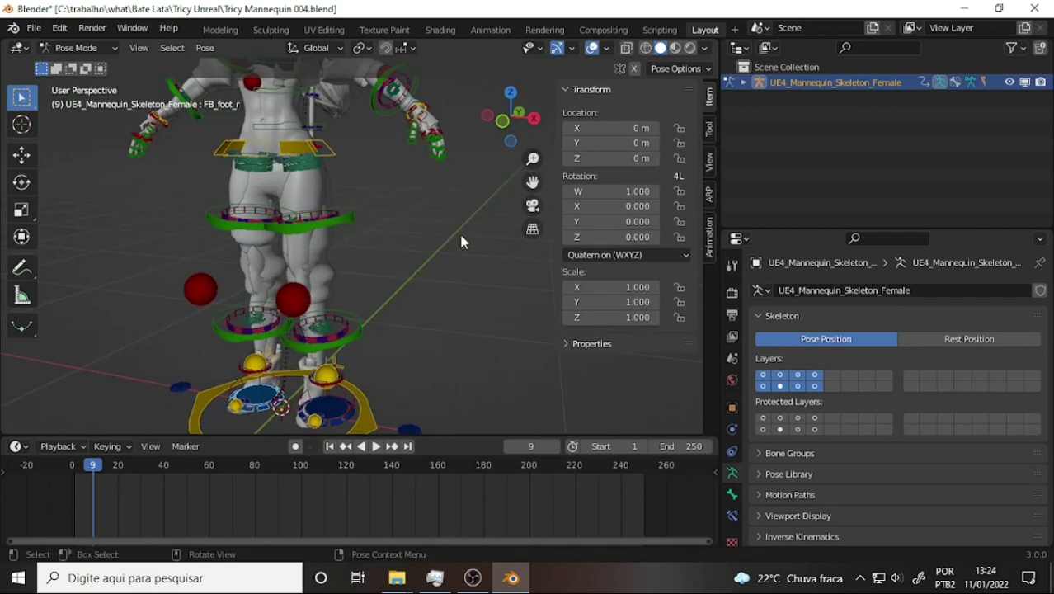
mouse_move(462, 241)
middle_mouse_down()
mouse_move(39, 248)
mouse_move(188, 233)
mouse_move(173, 232)
middle_mouse_up()
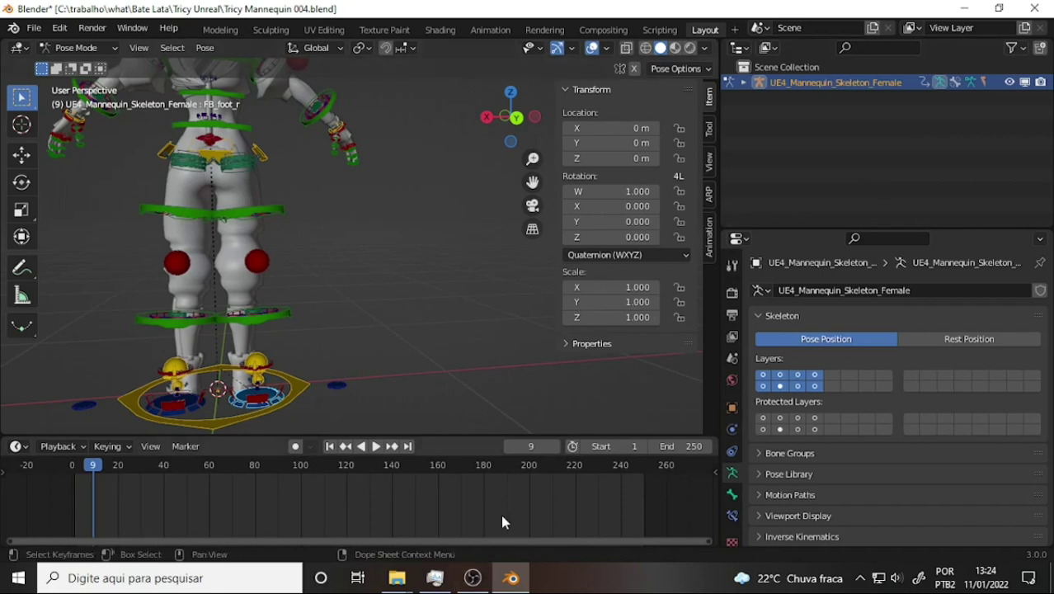
left_click(472, 577)
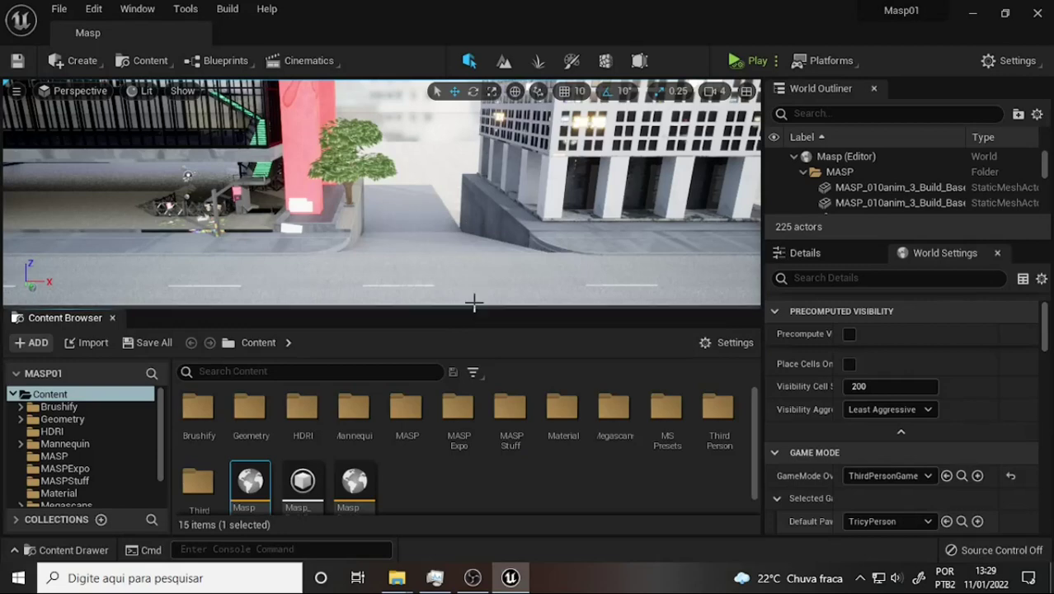
Enlarge the Content Browser and open ThirdPerson > ThirdPersonBP > Tricy to list its 21 assets.
left_click_drag(474, 306, 475, 257)
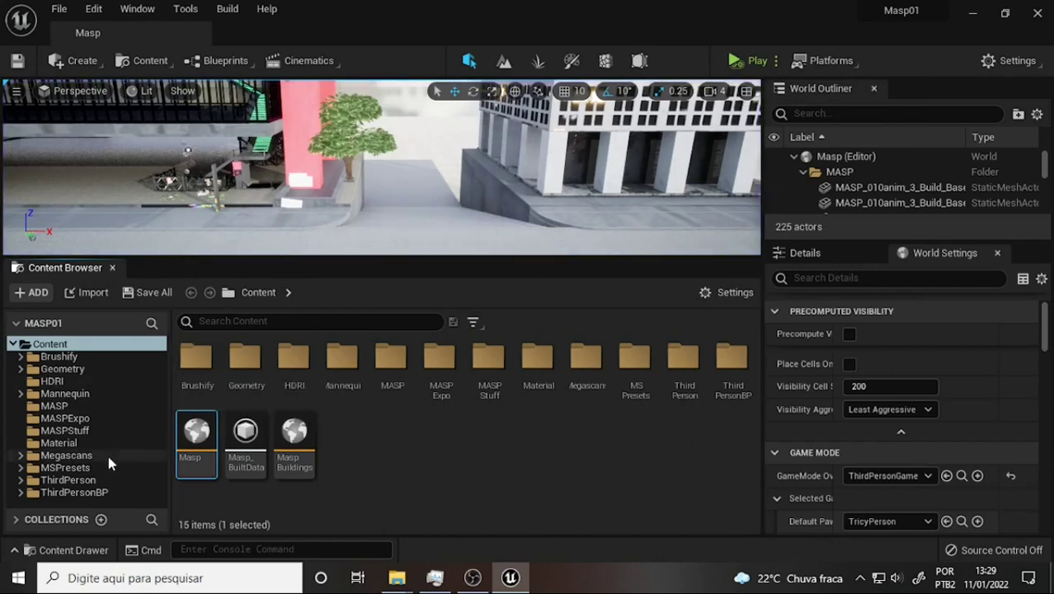
left_click(69, 482)
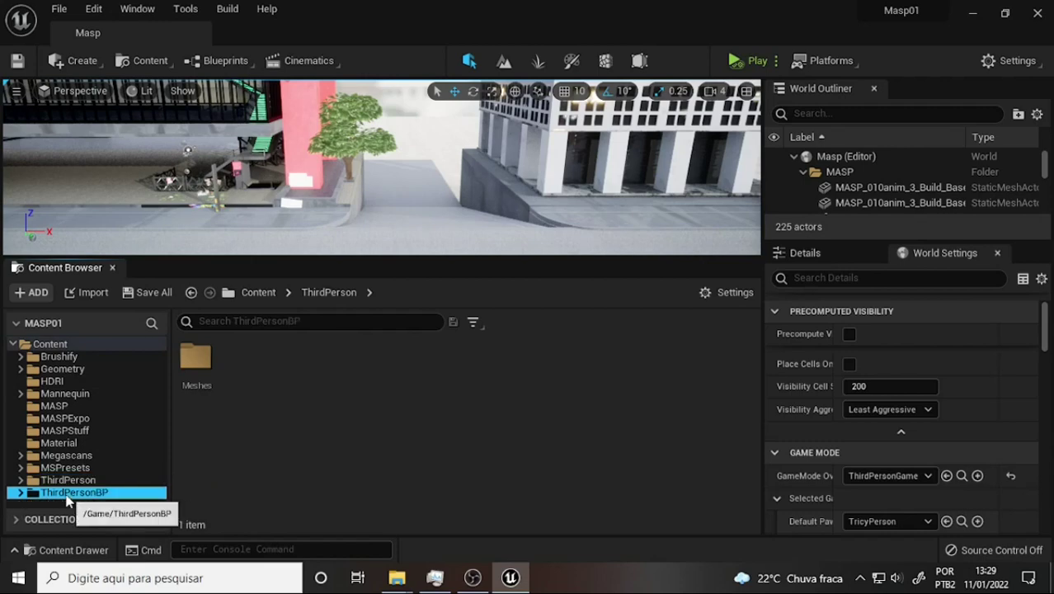
left_click(115, 493)
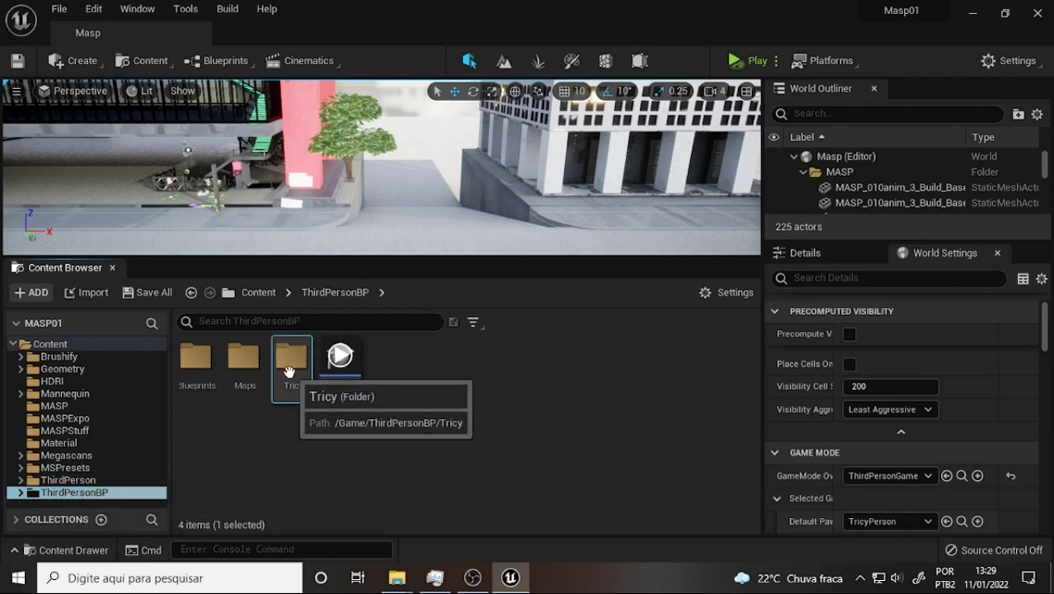
double_click(291, 356)
Reimport the DEF_UE4_Mannequin_Skeleton_Female skeletal mesh from its source FBX.
mouse_move(196, 363)
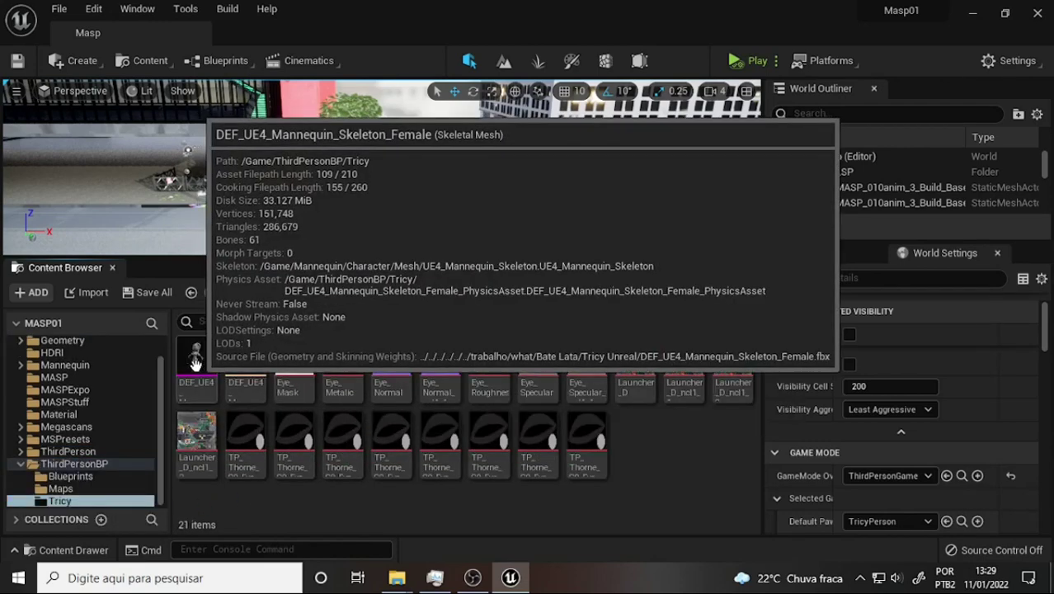
right_click(195, 363)
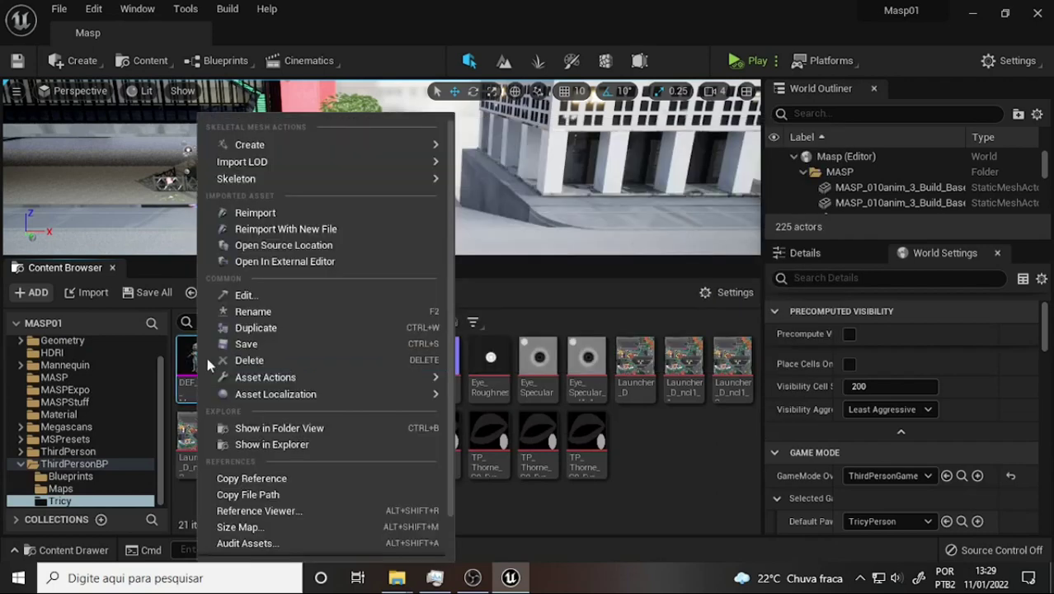
left_click(299, 216)
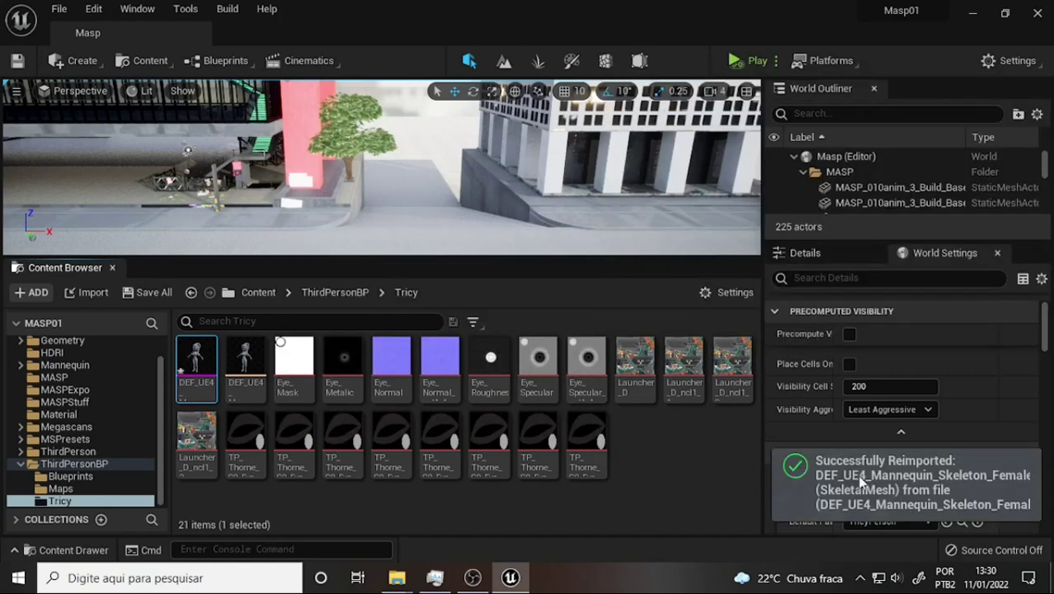
Locate the Default Pawn's TricyPerson blueprint in the ThirdPersonBP Blueprints folder.
left_click(657, 474)
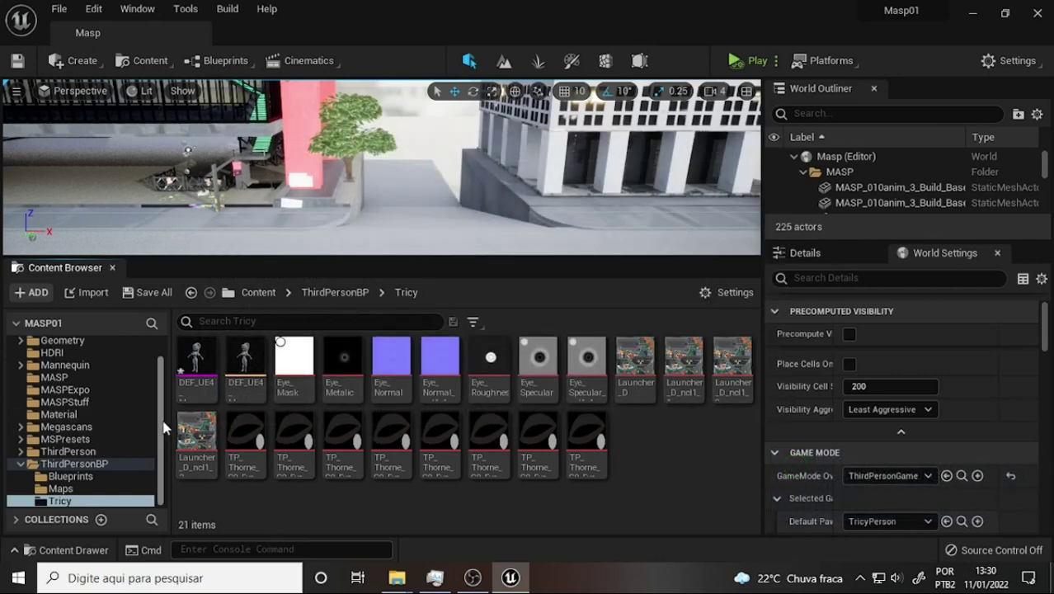
scroll(155, 363, "up", 2)
scroll(152, 396, "down", 2)
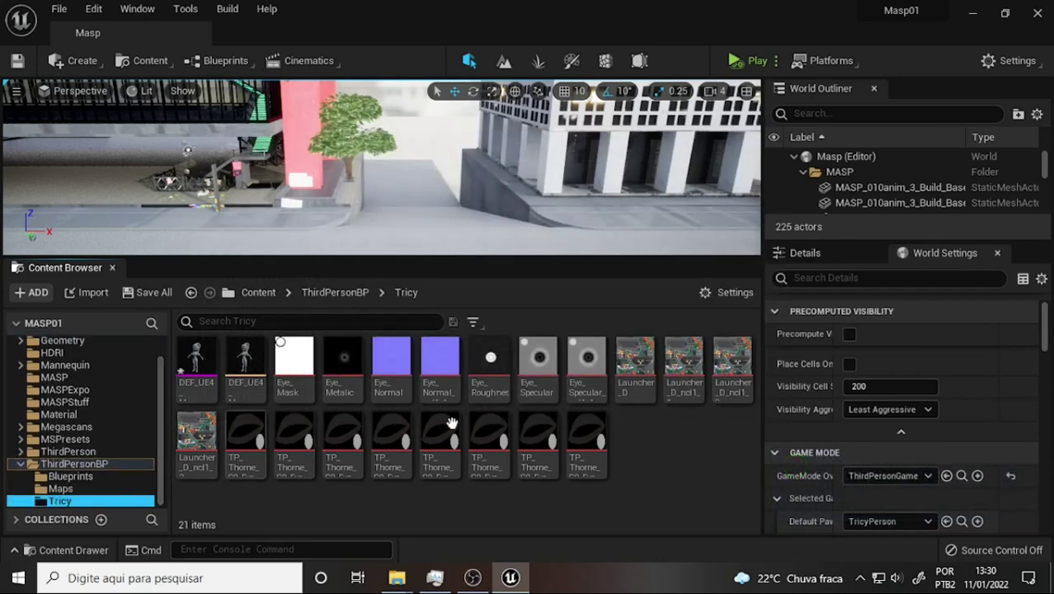
scroll(957, 373, "down", 3)
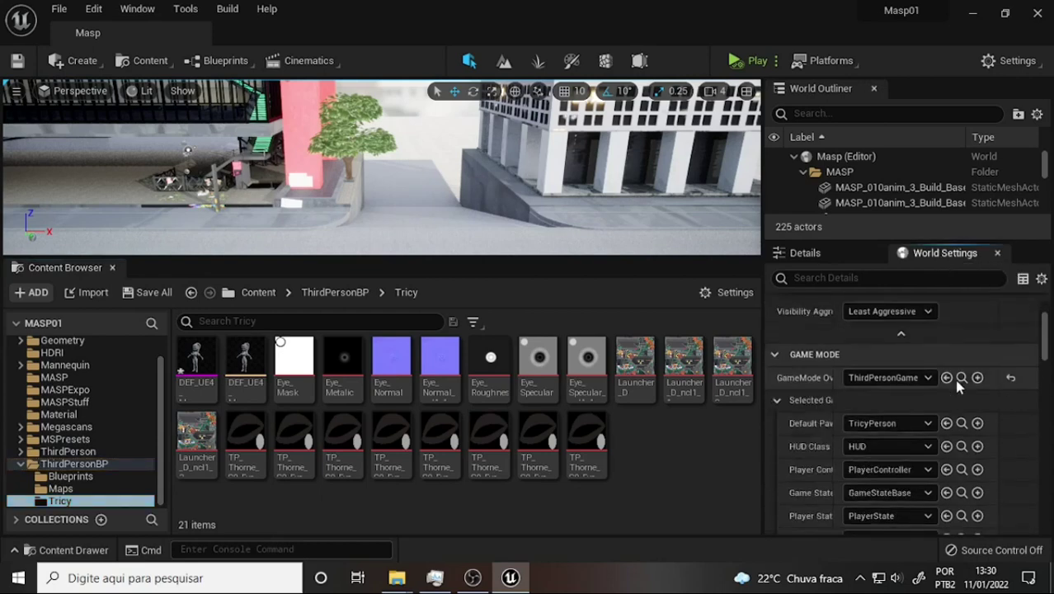
left_click(962, 423)
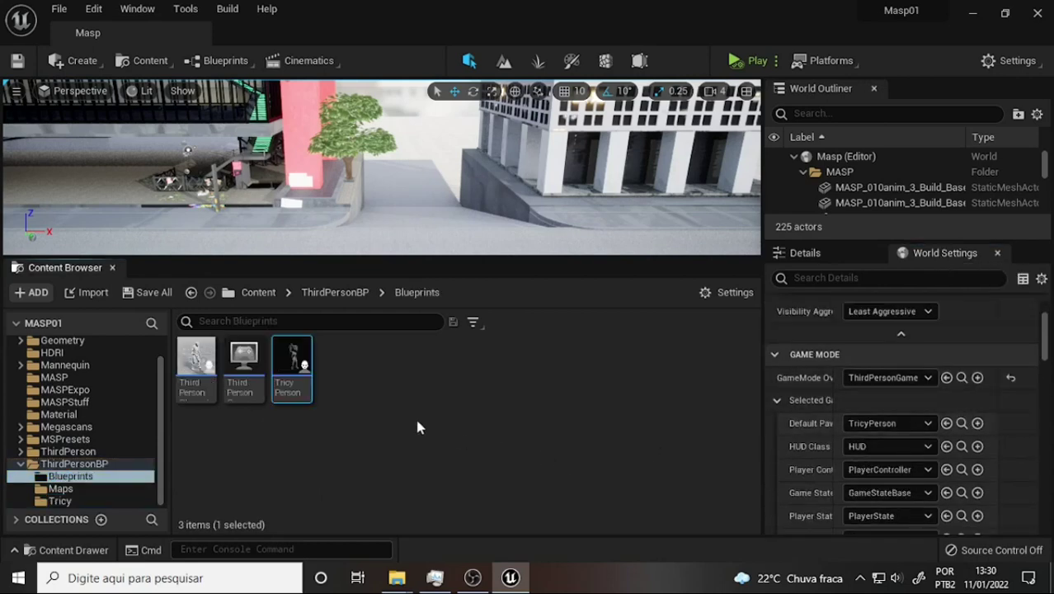
Open TricyPerson, inspect the character mesh in its Viewport preview, compile, and return to Masp.
double_click(299, 363)
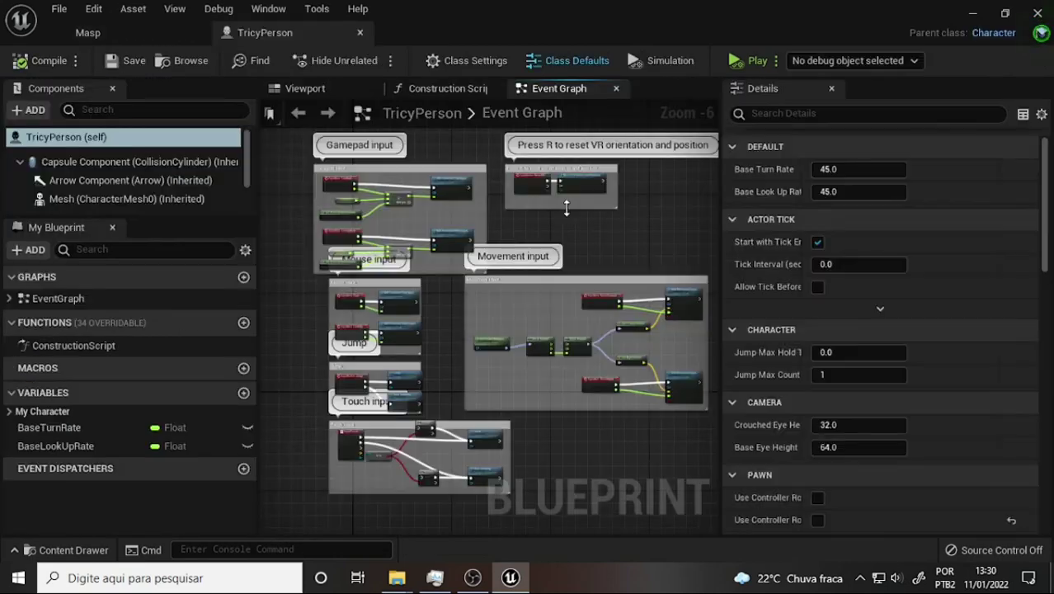
left_click(303, 89)
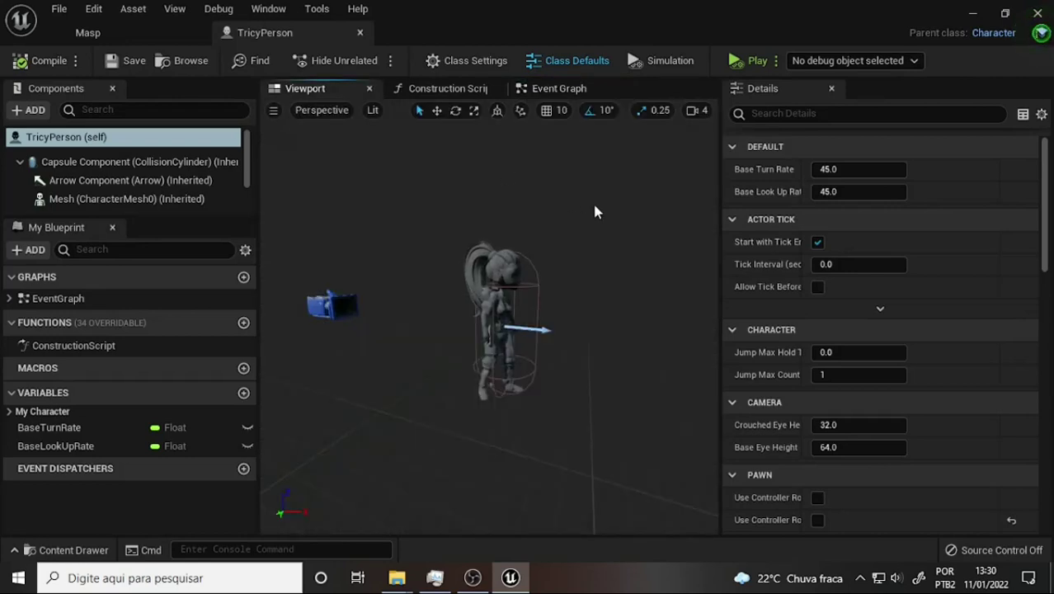
mouse_move(593, 194)
right_mouse_down()
mouse_move(544, 207)
mouse_move(635, 169)
mouse_move(540, 224)
mouse_move(518, 283)
right_mouse_up()
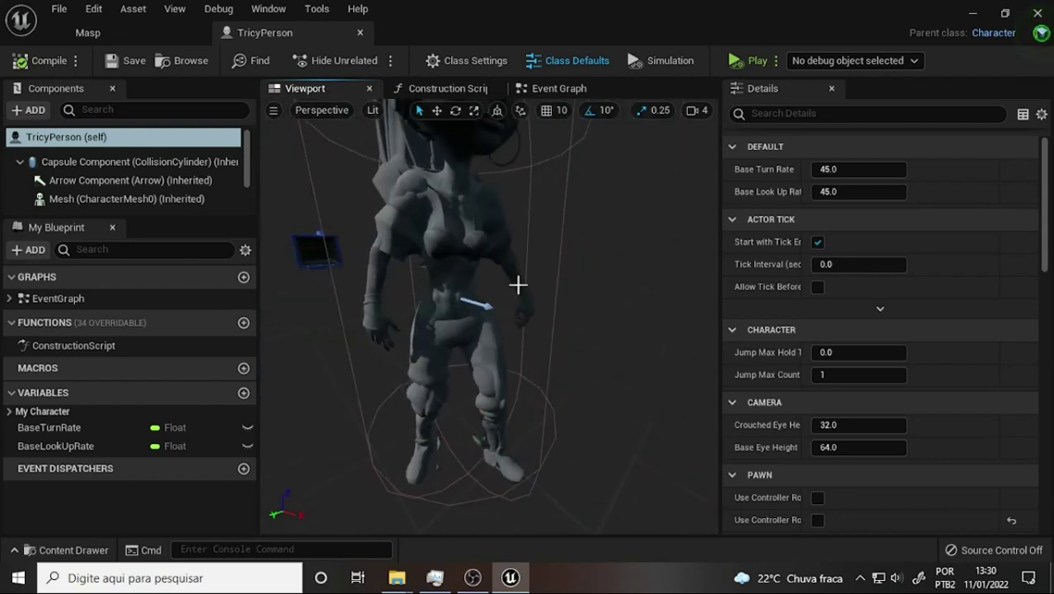
scroll(631, 278, "down", 2)
scroll(628, 280, "up", 2)
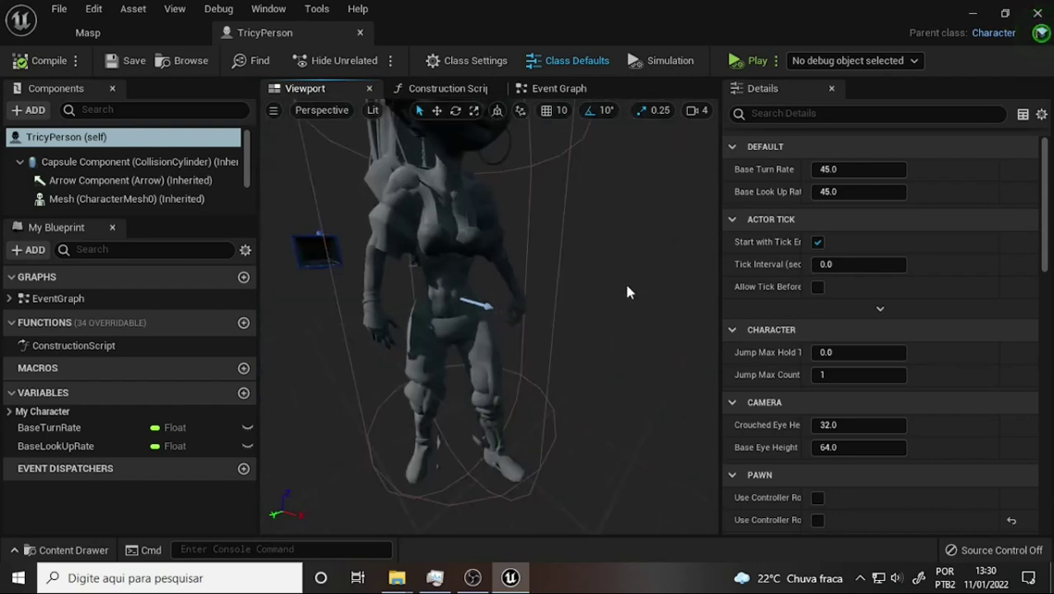
mouse_move(629, 238)
right_mouse_down()
mouse_move(610, 241)
mouse_move(622, 226)
right_mouse_up()
scroll(623, 226, "down", 2)
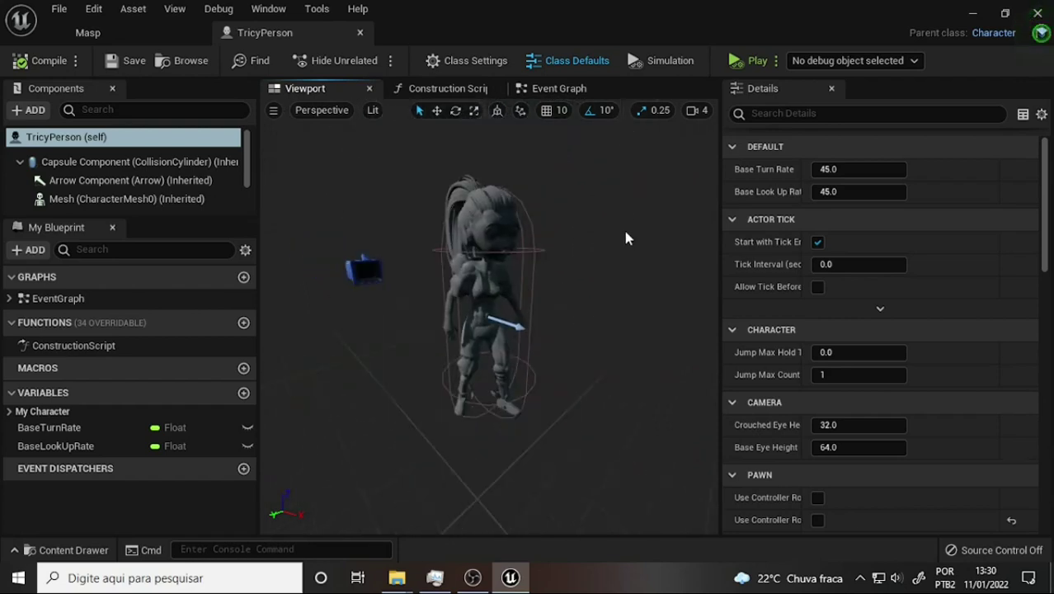
scroll(623, 227, "up", 2)
left_click(41, 60)
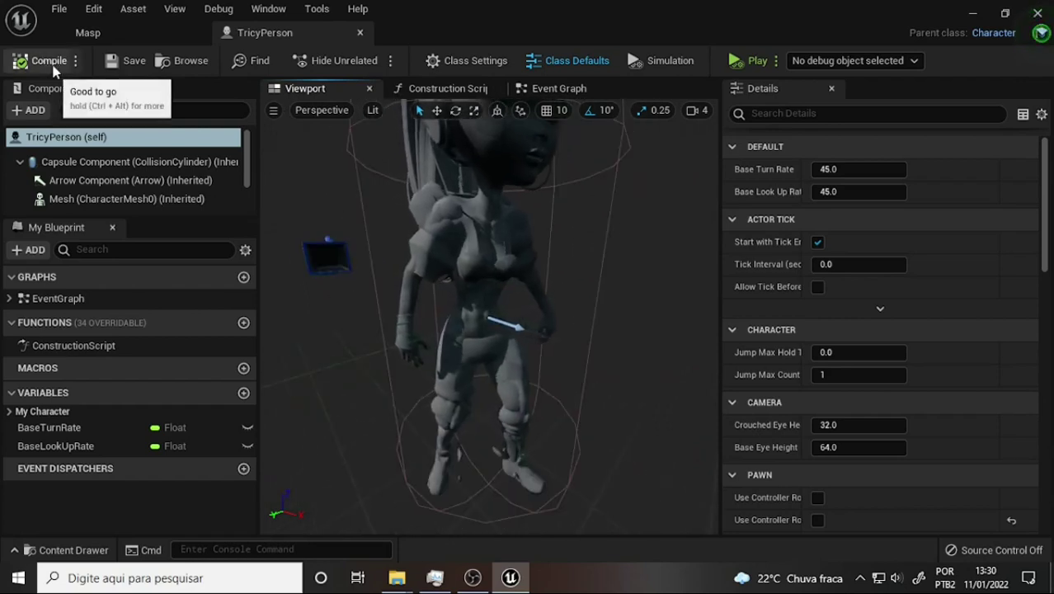
left_click(89, 32)
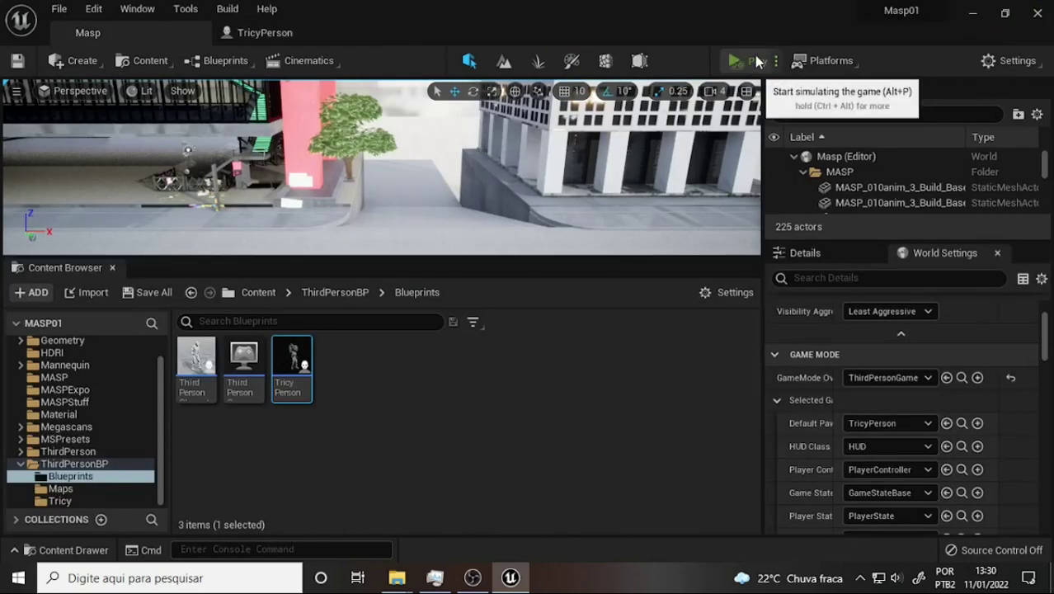
Run a quick Play/Stop test, then reopen Masp01 from File > Recent Projects, confirming the switch.
left_click(747, 63)
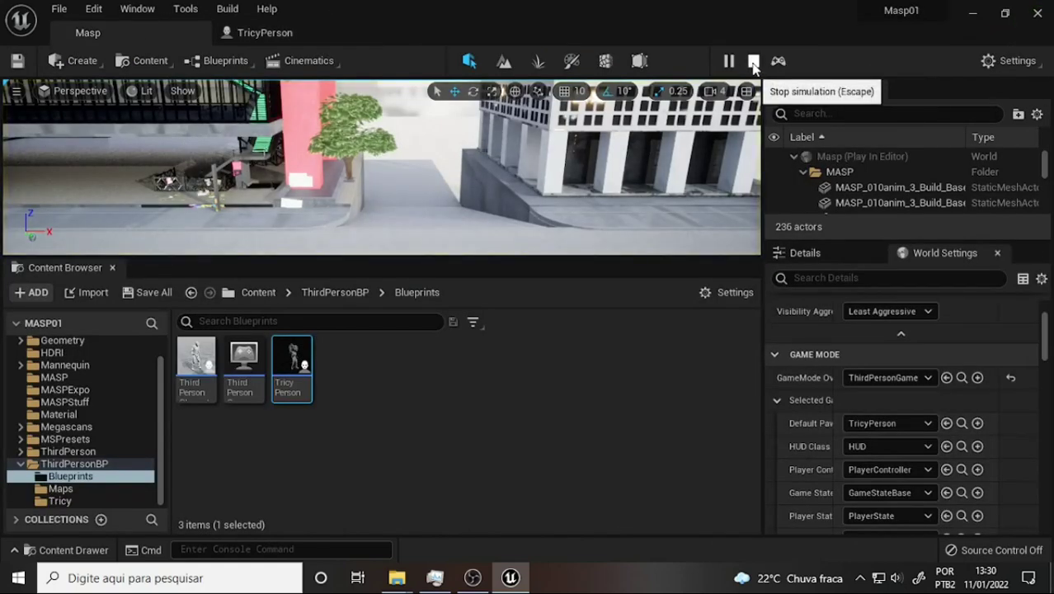
left_click(753, 65)
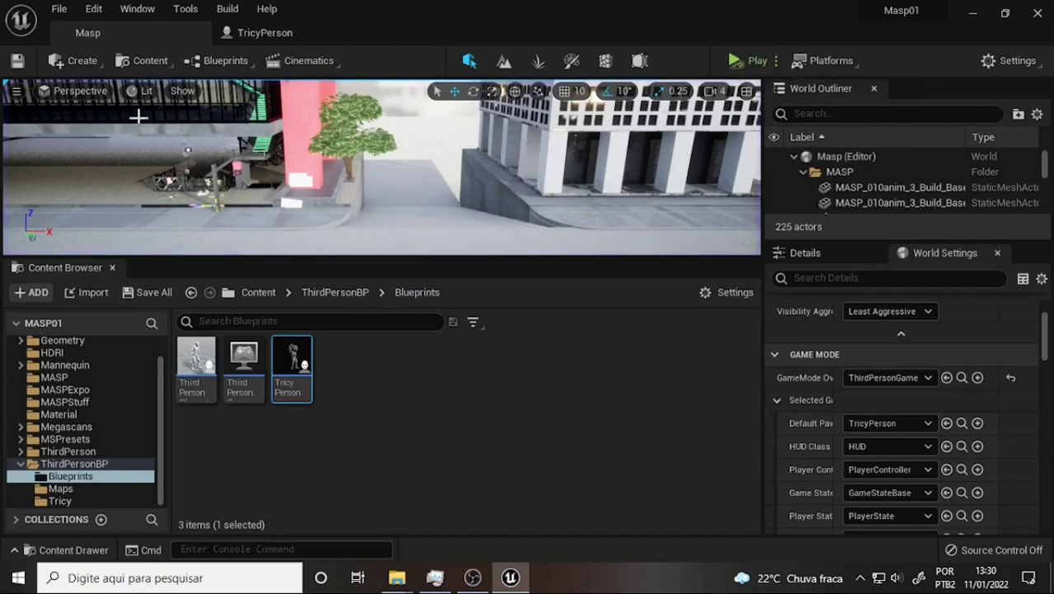
left_click(58, 8)
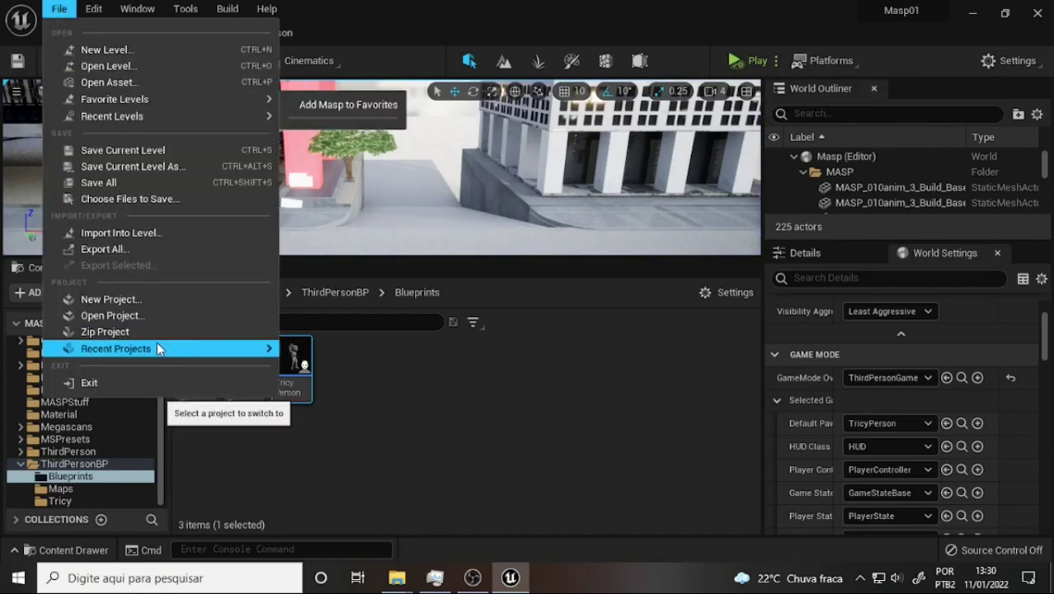
mouse_move(157, 348)
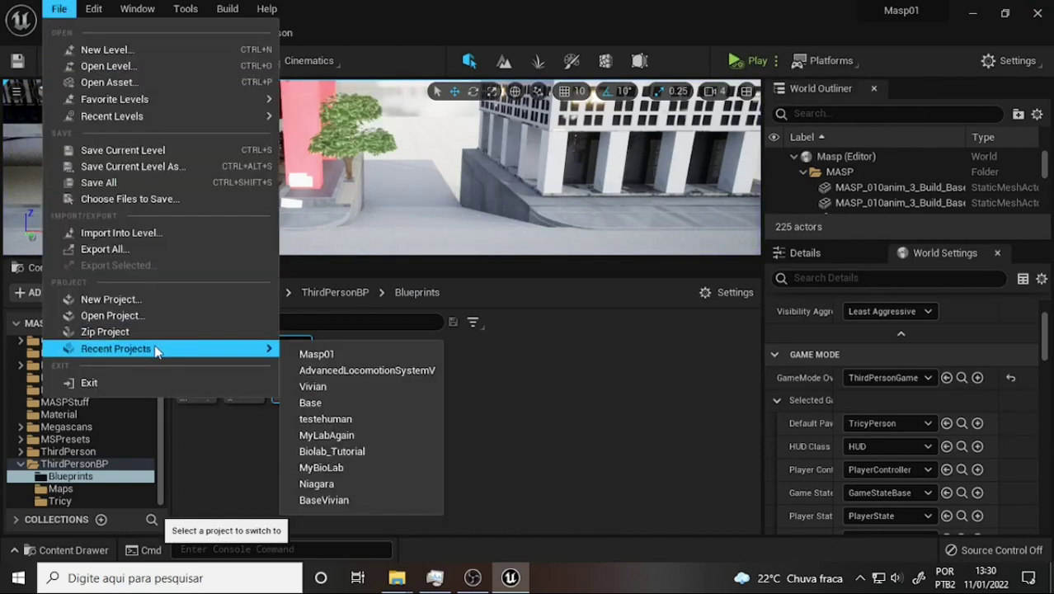
left_click(334, 354)
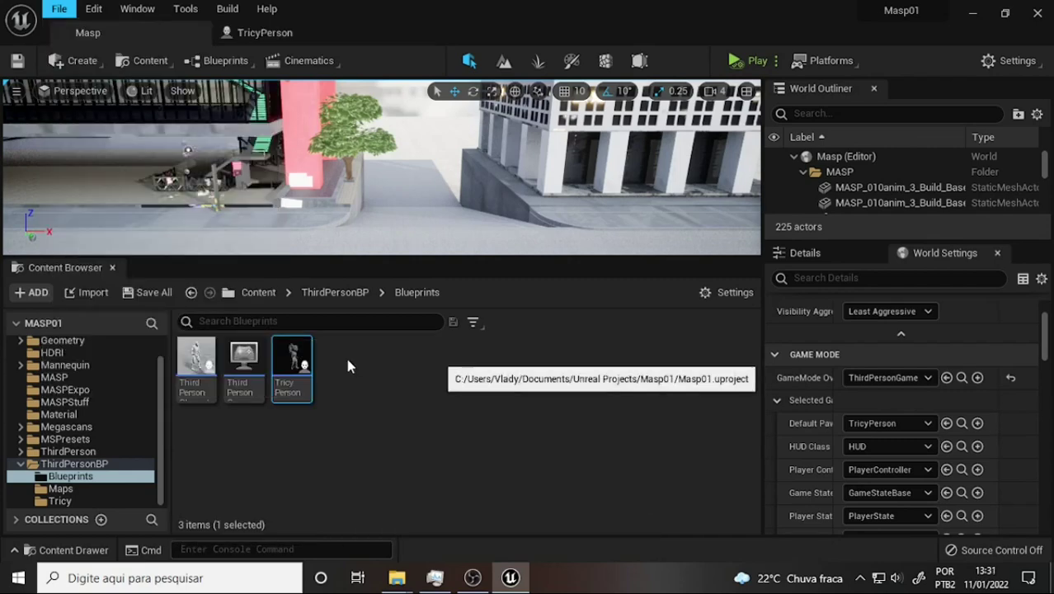
left_click(660, 327)
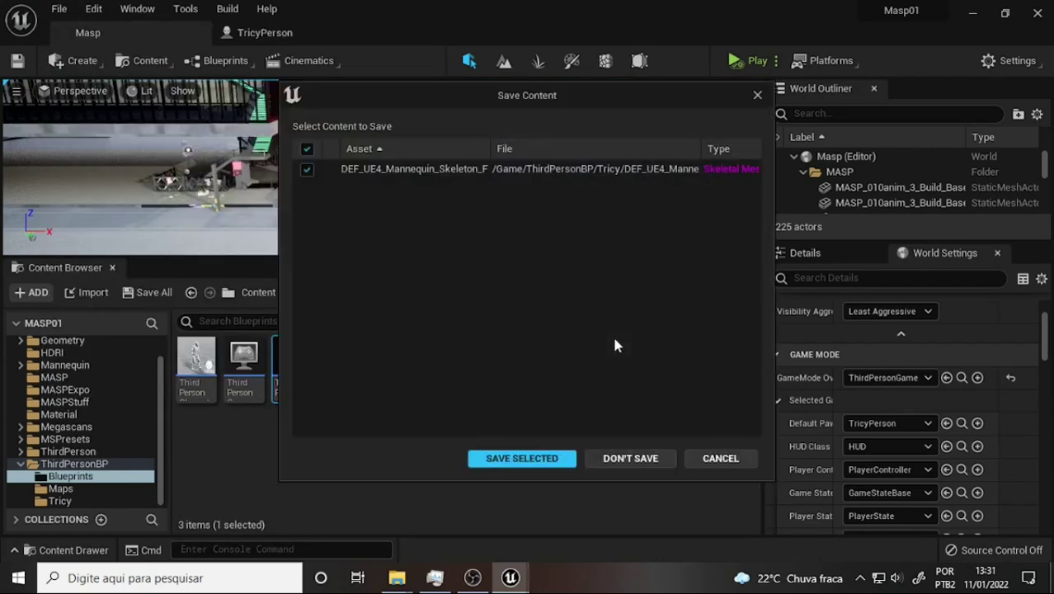
Save the DEF_UE4_Mannequin_Skeleton_Female mesh, let Masp01 reload, and start Play with Tricy.
left_click(565, 466)
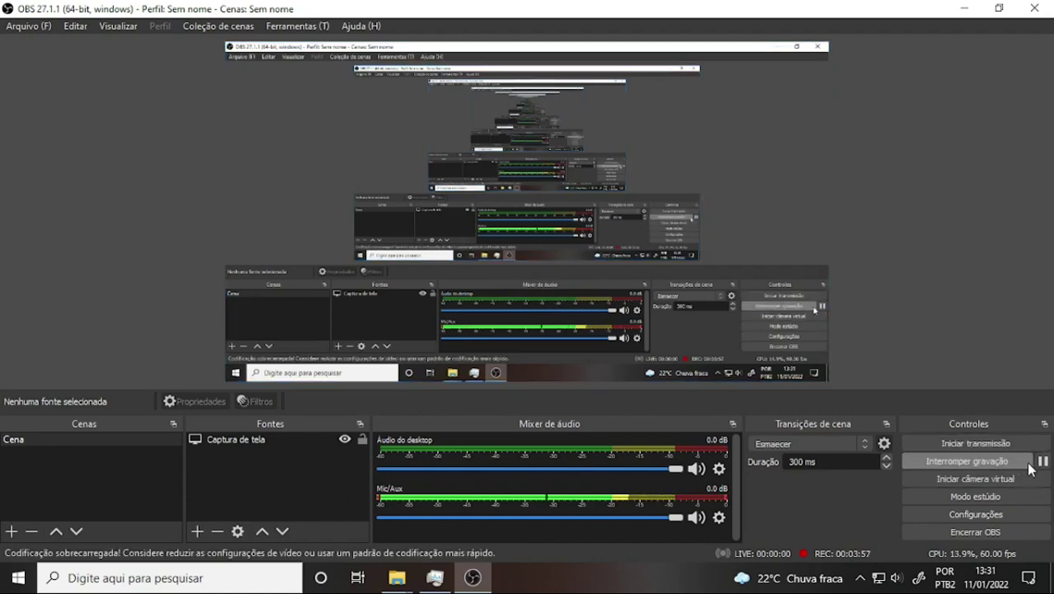
left_click(981, 461)
left_click(747, 66)
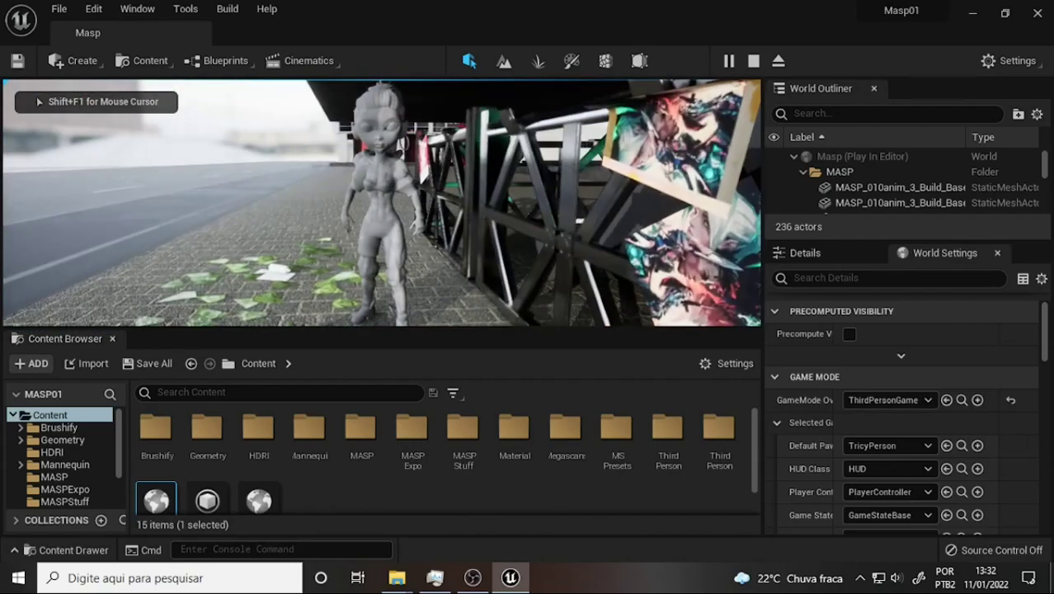
Walk the Tricy character around and up the stairs with W and S, then end play with Esc.
key("w")
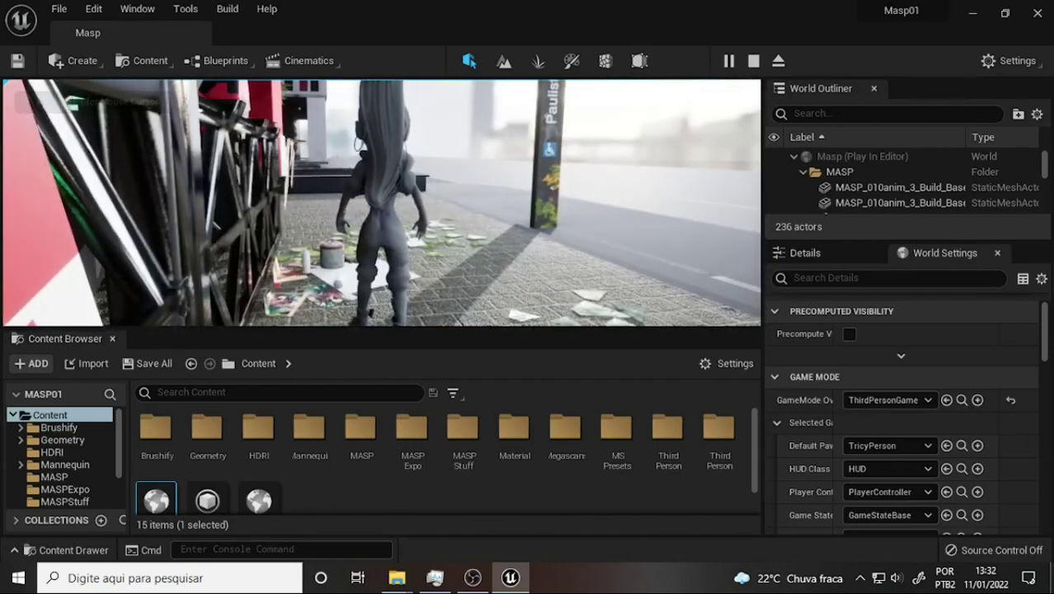
key("s")
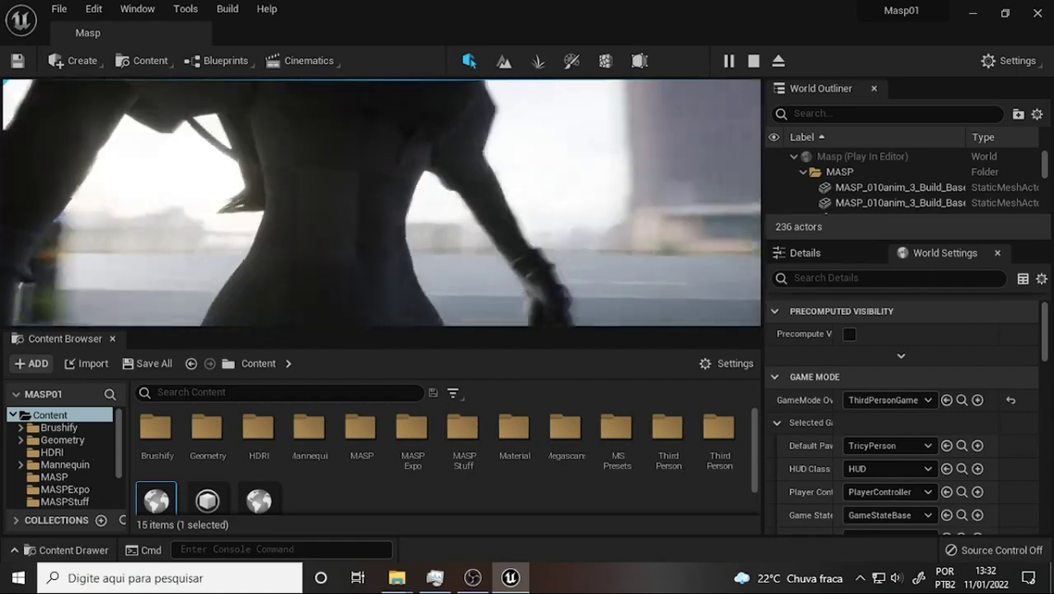
key("w")
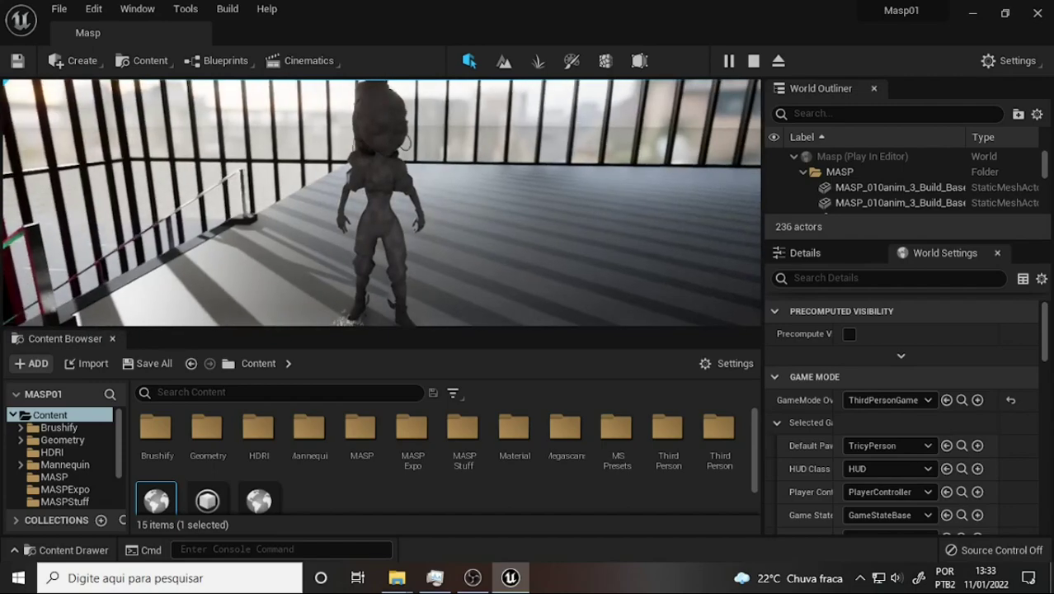
key("Escape")
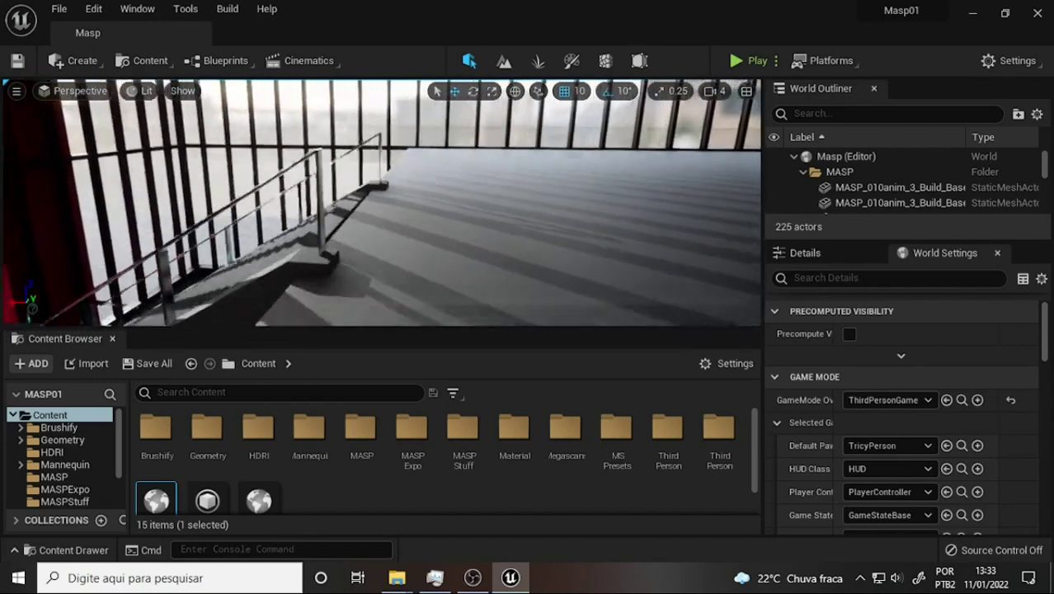
Fly the camera around the stair landing toward the red wall and greenery.
right_click_drag(471, 183, 470, 183)
right_click_drag(553, 191, 516, 173)
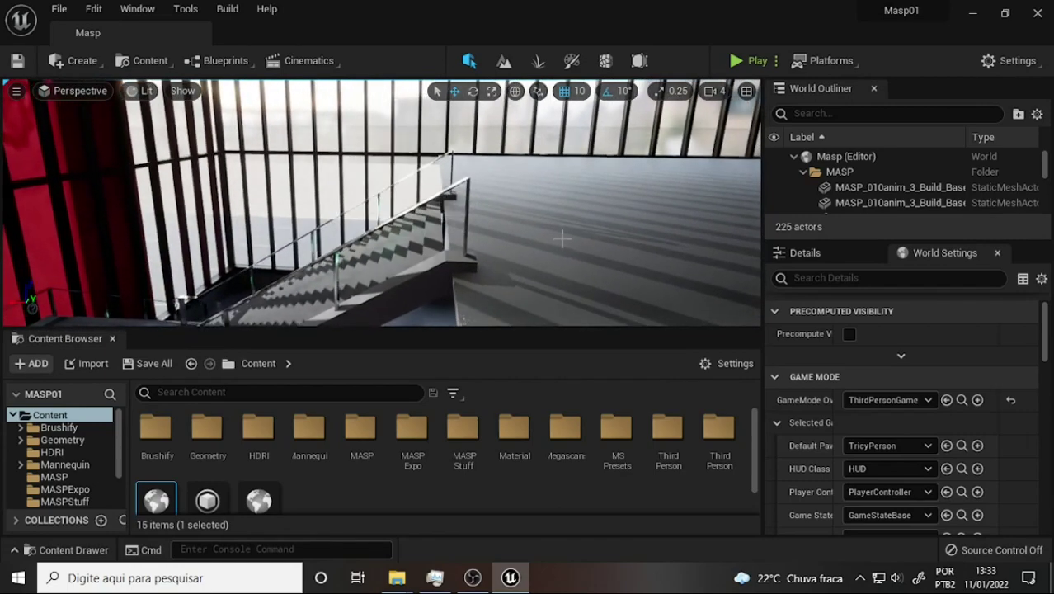
mouse_move(562, 239)
right_mouse_down()
mouse_move(568, 249)
mouse_move(532, 259)
right_mouse_up()
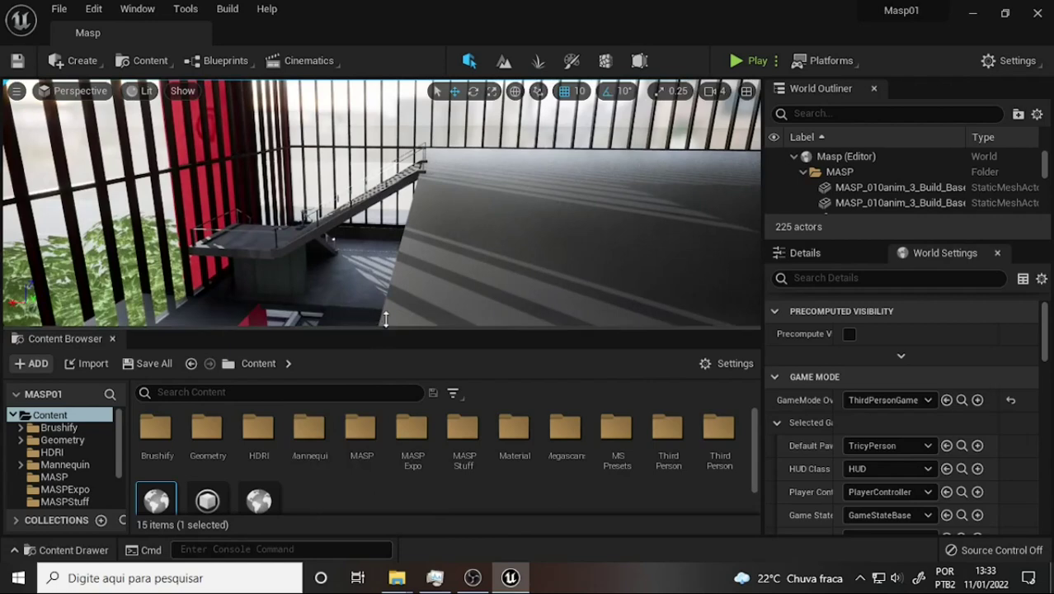
Enlarge the Content Browser and show the ThirdPersonBP folder with Blueprints, Maps and Tricy.
left_click_drag(385, 319, 386, 270)
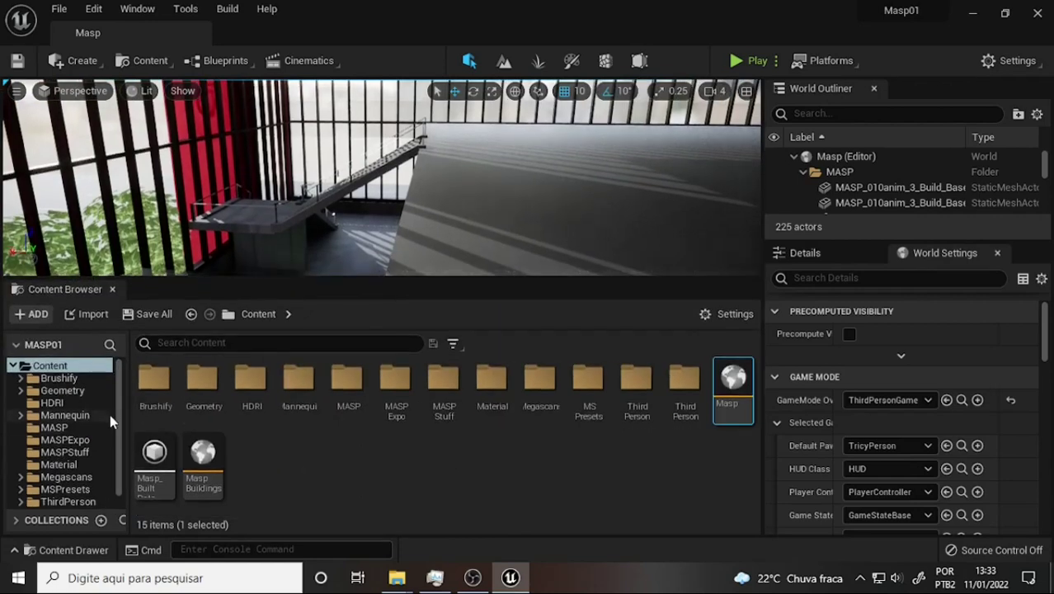
scroll(95, 479, "down", 1)
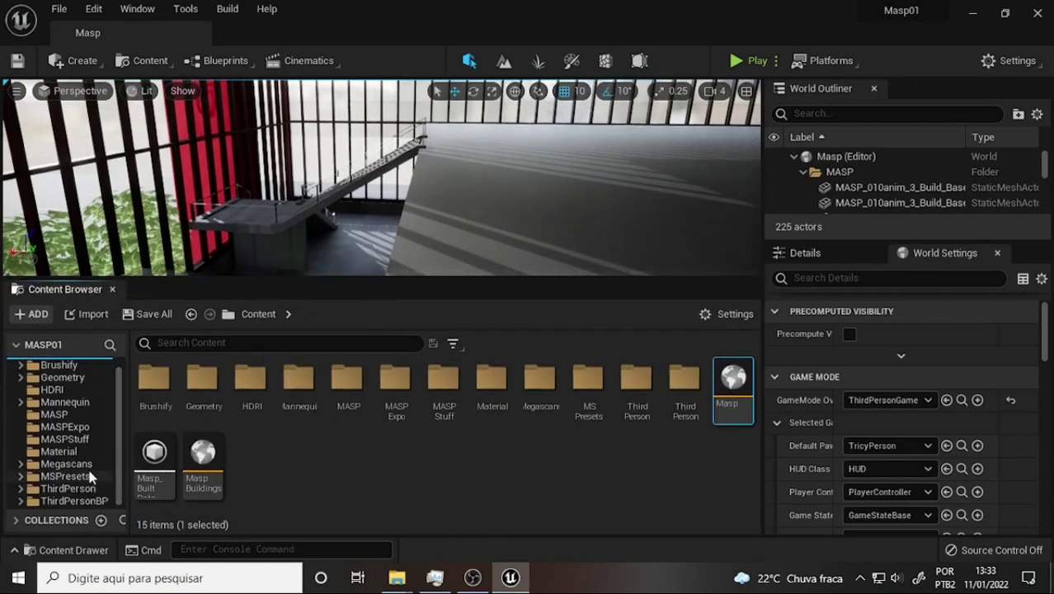
left_click(74, 500)
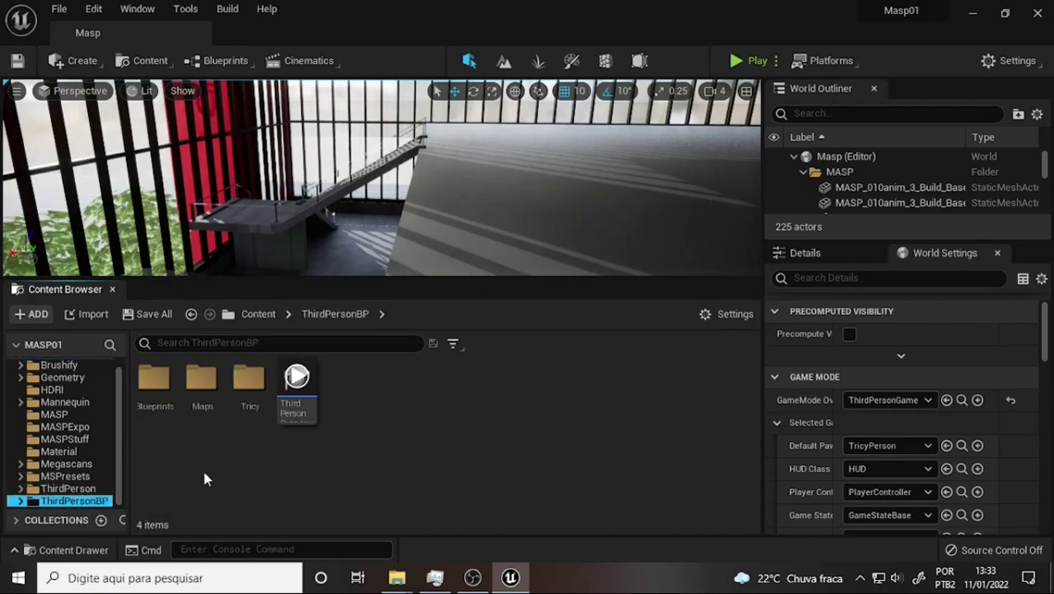
Open the DEF_UE4_Mannequin_Skeleton_Female skeletal mesh from the Tricy folder and pan to its legs.
double_click(250, 388)
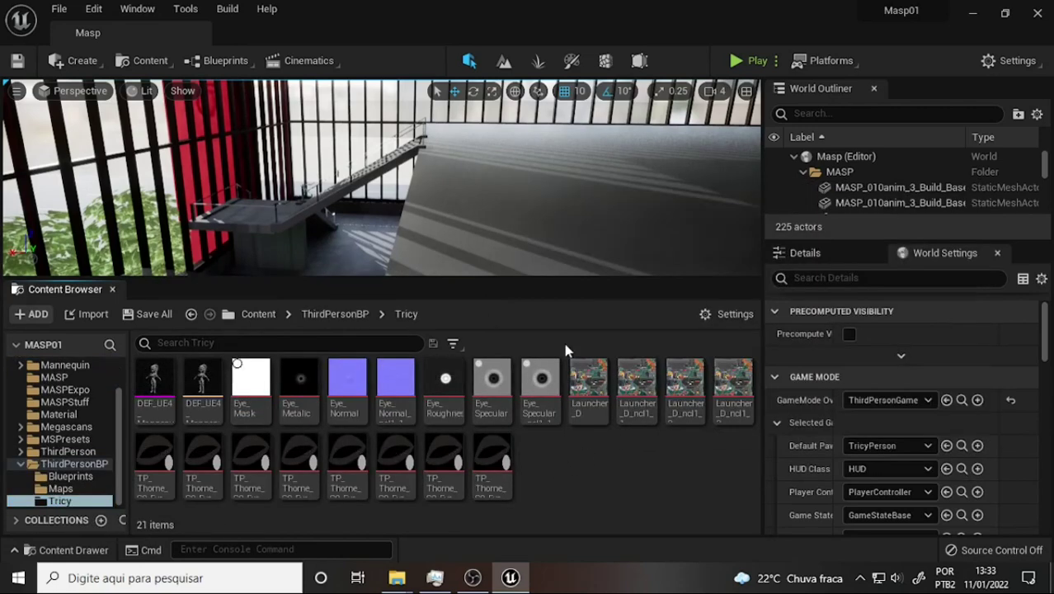
double_click(155, 384)
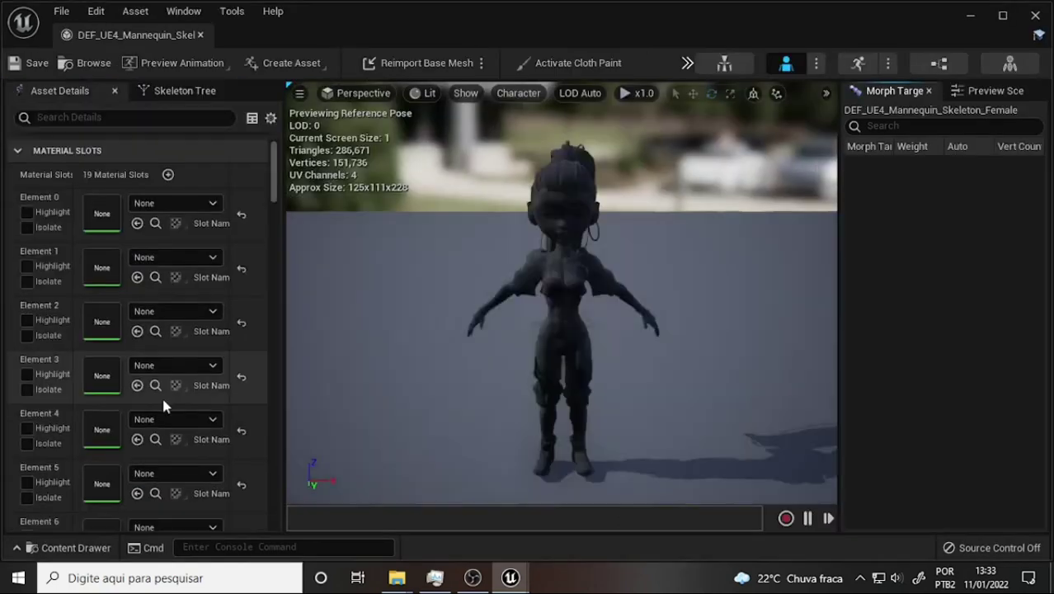
scroll(743, 179, "up", 5)
scroll(749, 176, "down", 3)
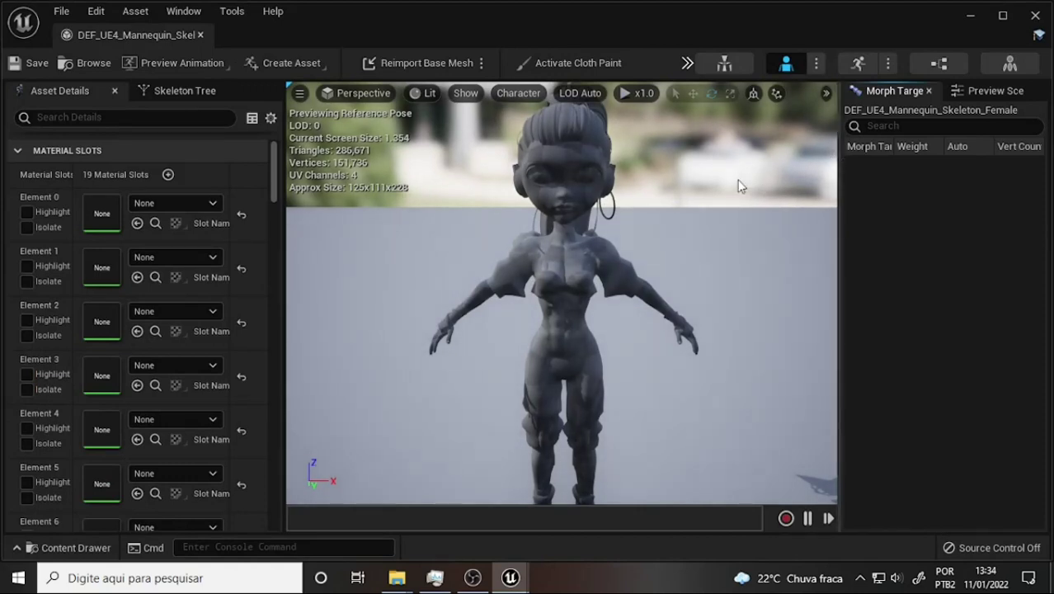
mouse_move(723, 198)
middle_mouse_down()
mouse_move(722, 140)
mouse_move(668, 186)
mouse_move(671, 196)
middle_mouse_up()
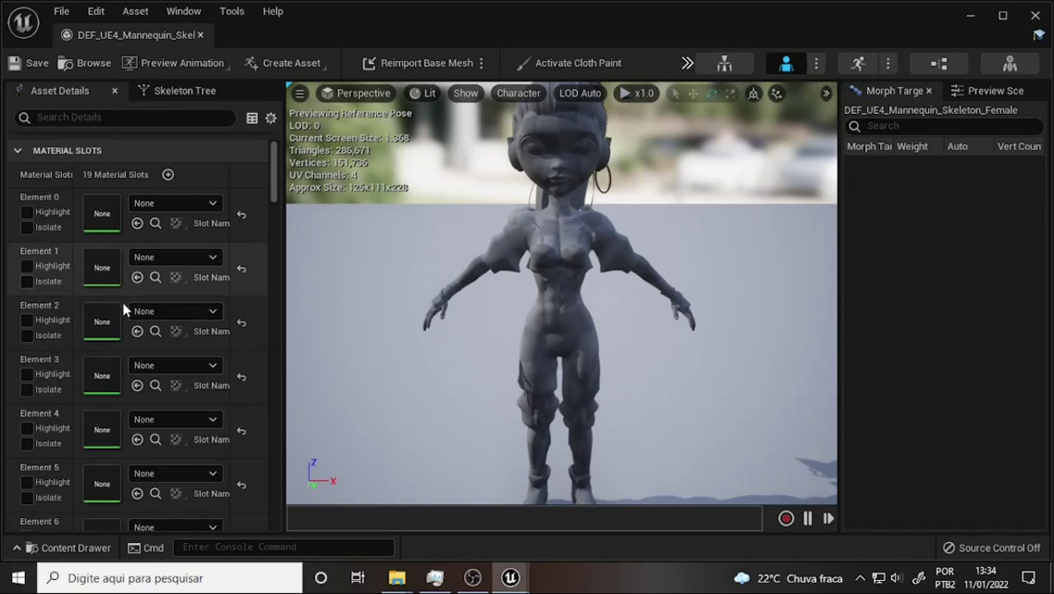
Dock the mesh editor tab beside the Masp level, then return to Masp.
mouse_move(399, 584)
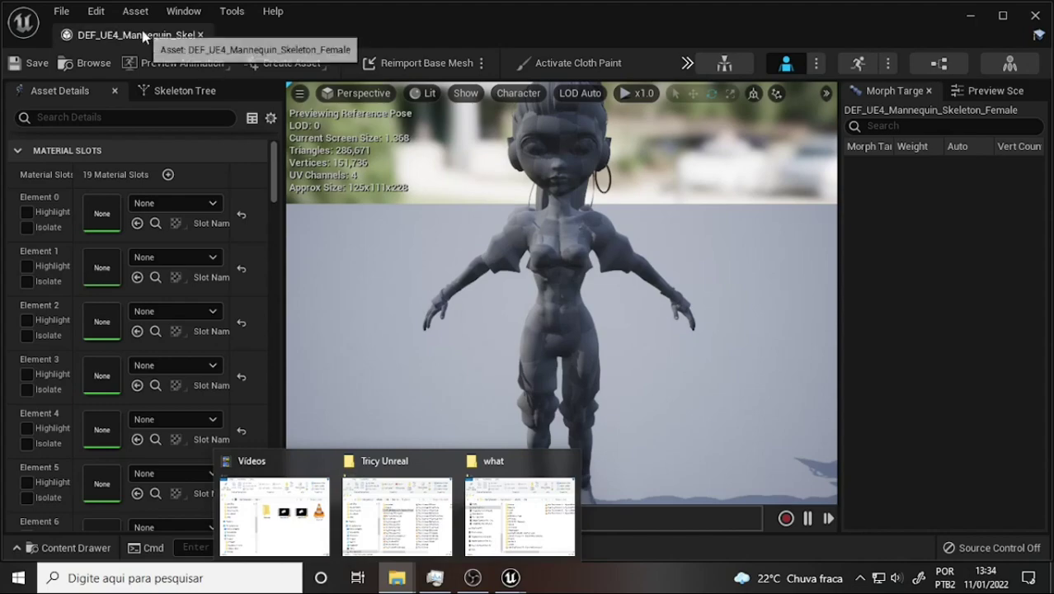
left_click_drag(143, 36, 322, 33)
left_click(105, 37)
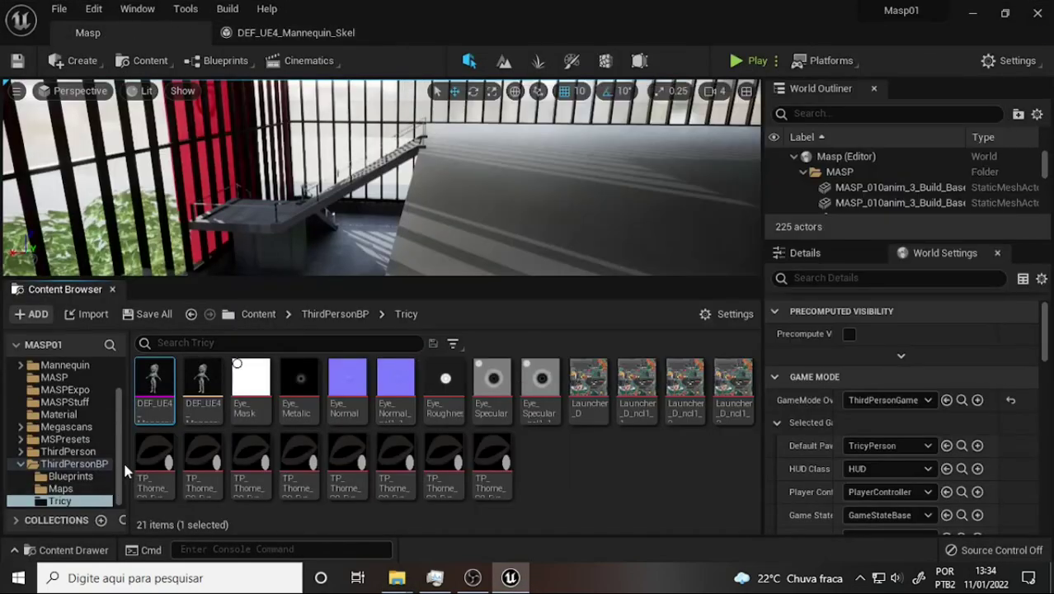
scroll(124, 428, "up", 3)
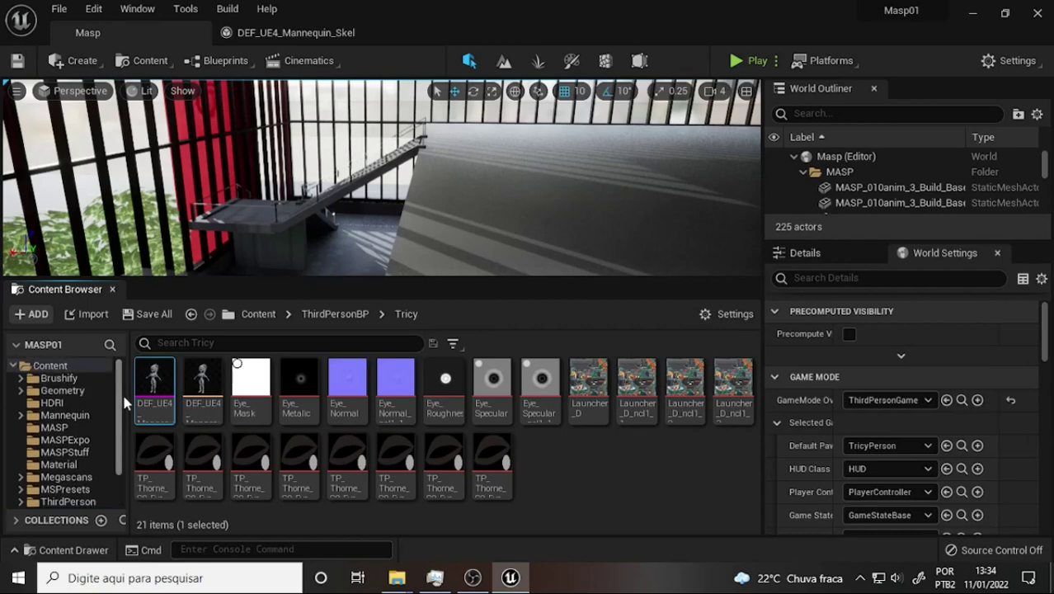
scroll(118, 431, "down", 3)
scroll(118, 431, "up", 1)
scroll(117, 431, "up", 2)
left_click(664, 441)
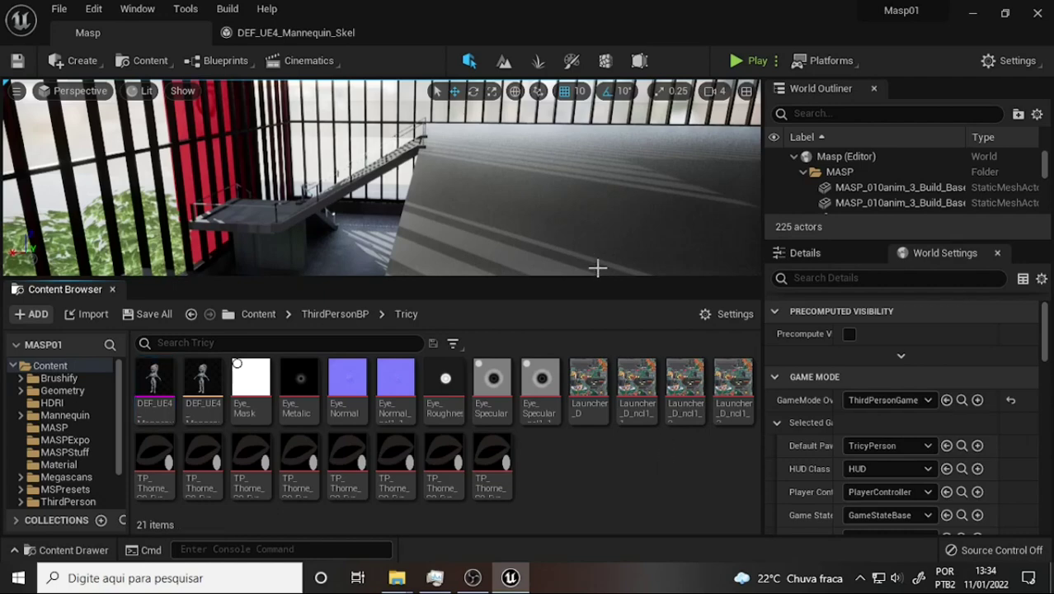
left_click_drag(592, 288, 585, 266)
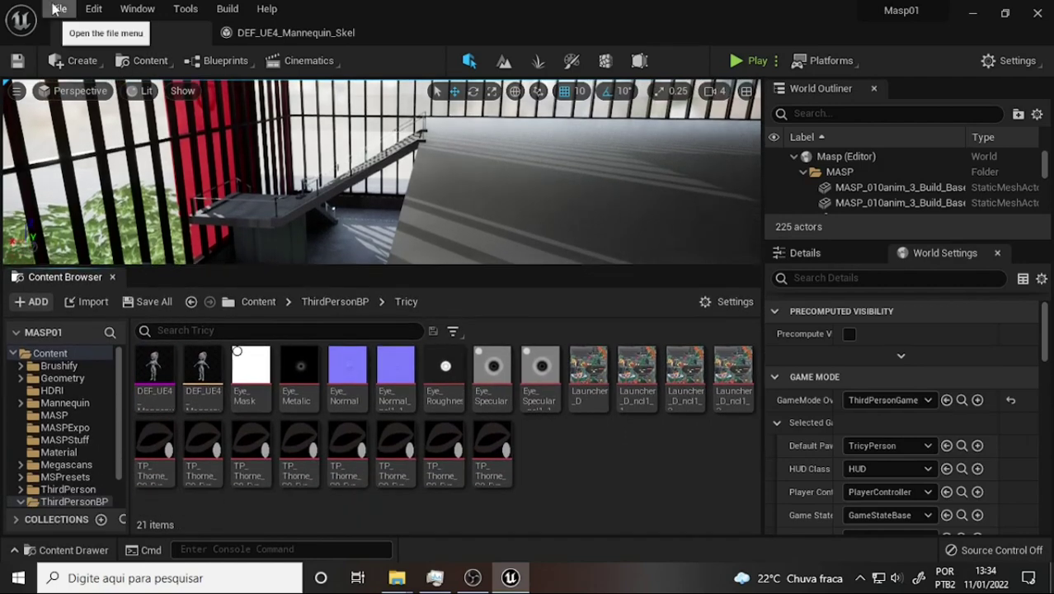
left_click(59, 9)
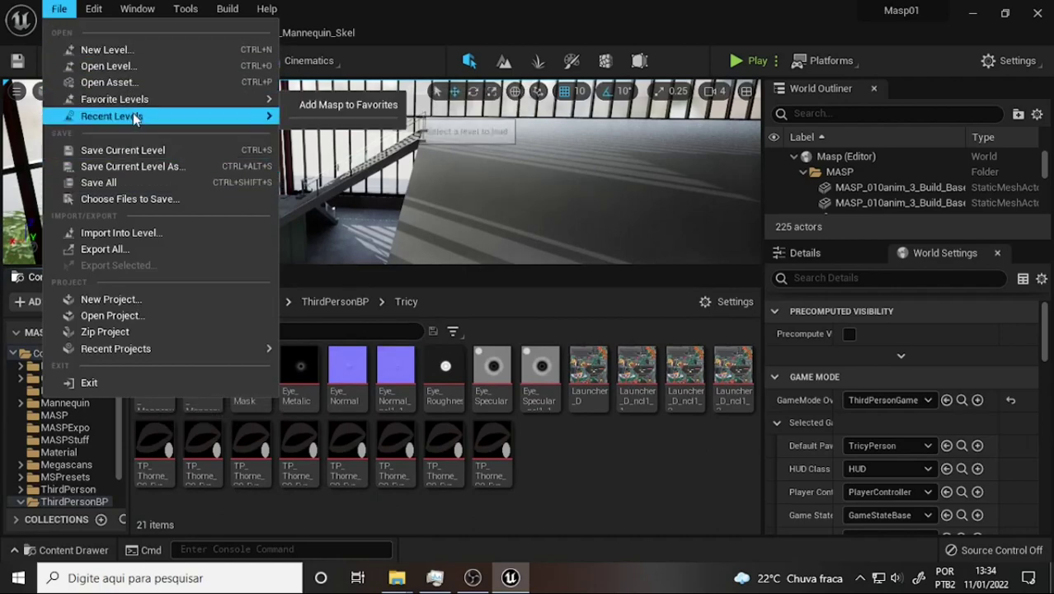
mouse_move(133, 116)
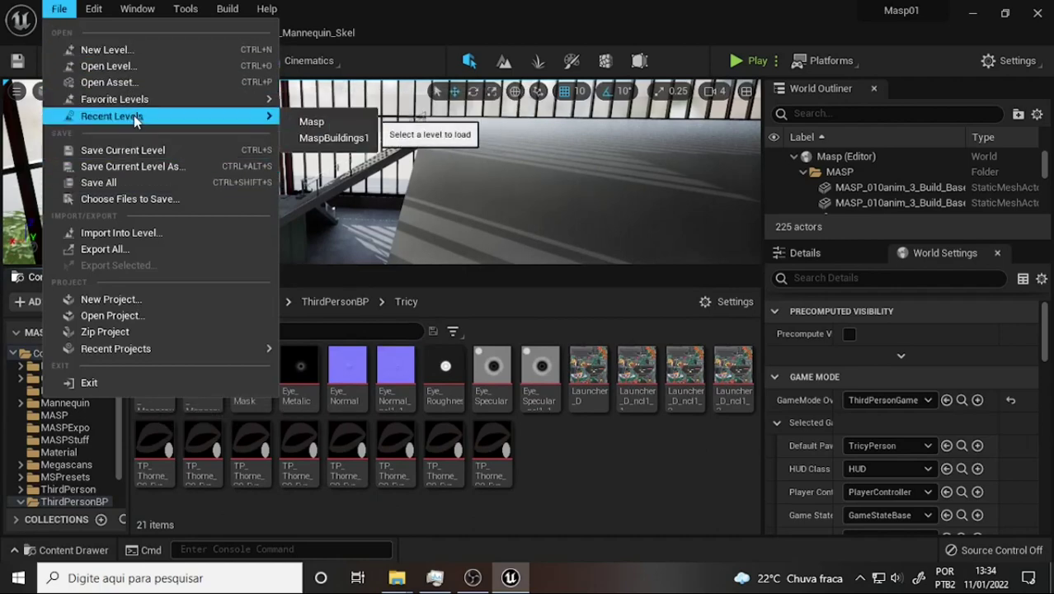
left_click(130, 72)
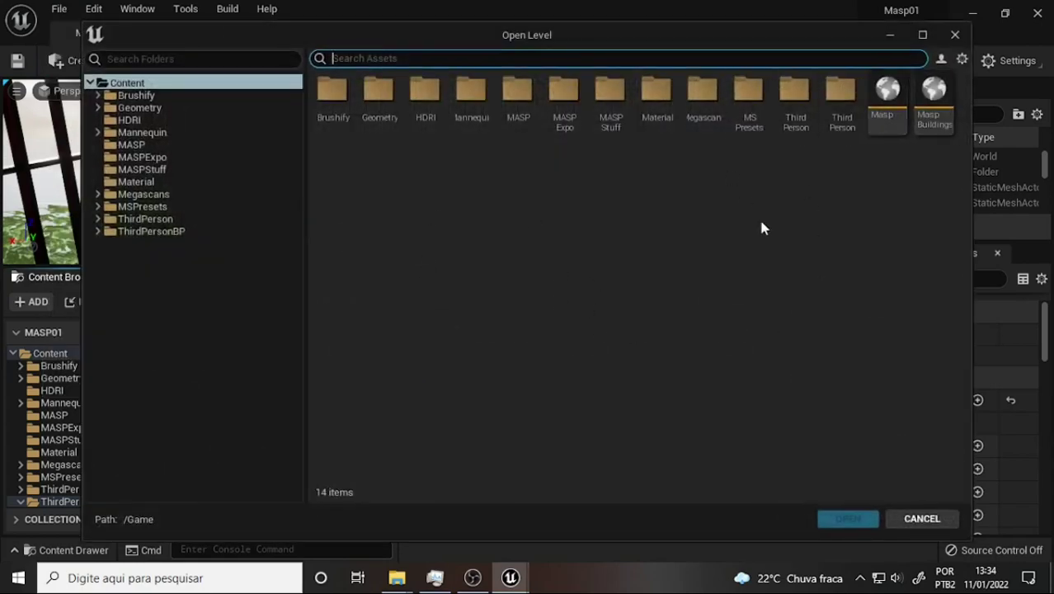
left_click(922, 520)
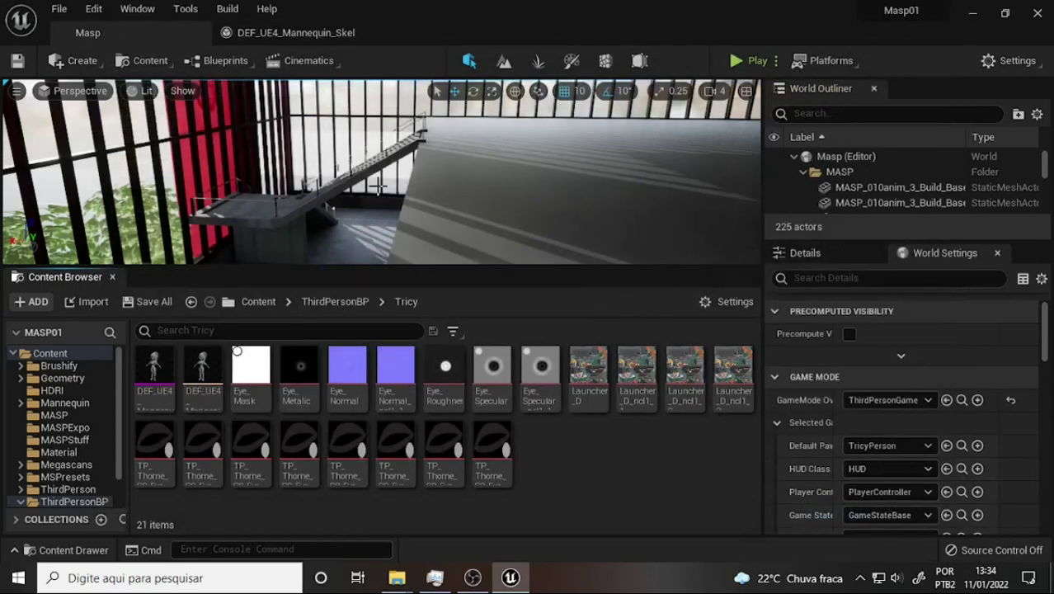
Shift the viewport toward the floor and railing, check the mannequin mesh editor, then return to Masp.
mouse_move(377, 187)
left_mouse_down()
mouse_move(363, 165)
mouse_move(416, 229)
left_mouse_up()
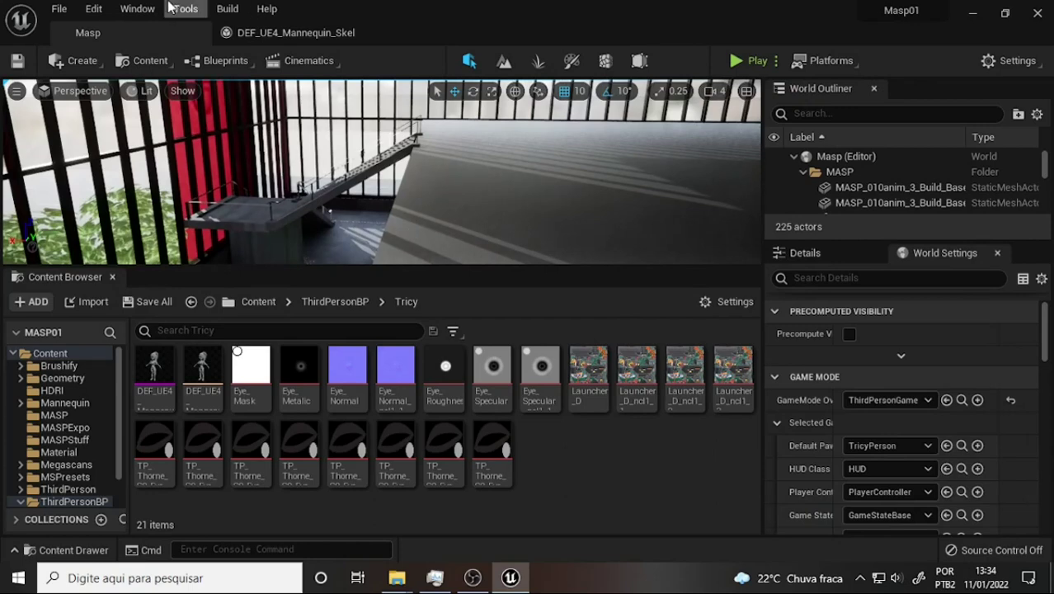
left_click(285, 32)
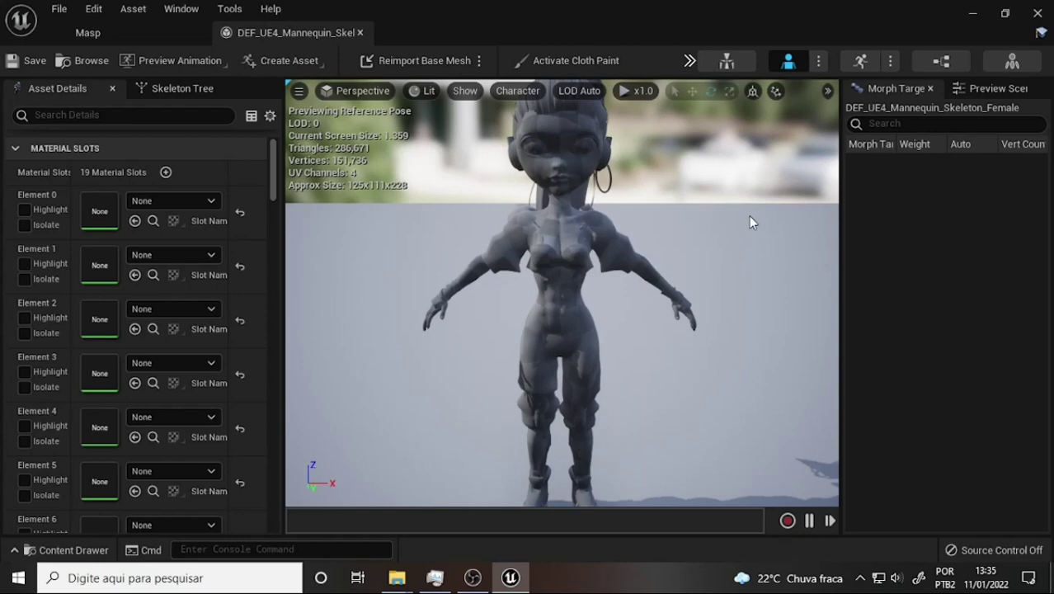
left_click(107, 35)
Save all unsaved changes from the Masp level editor.
left_click(249, 30)
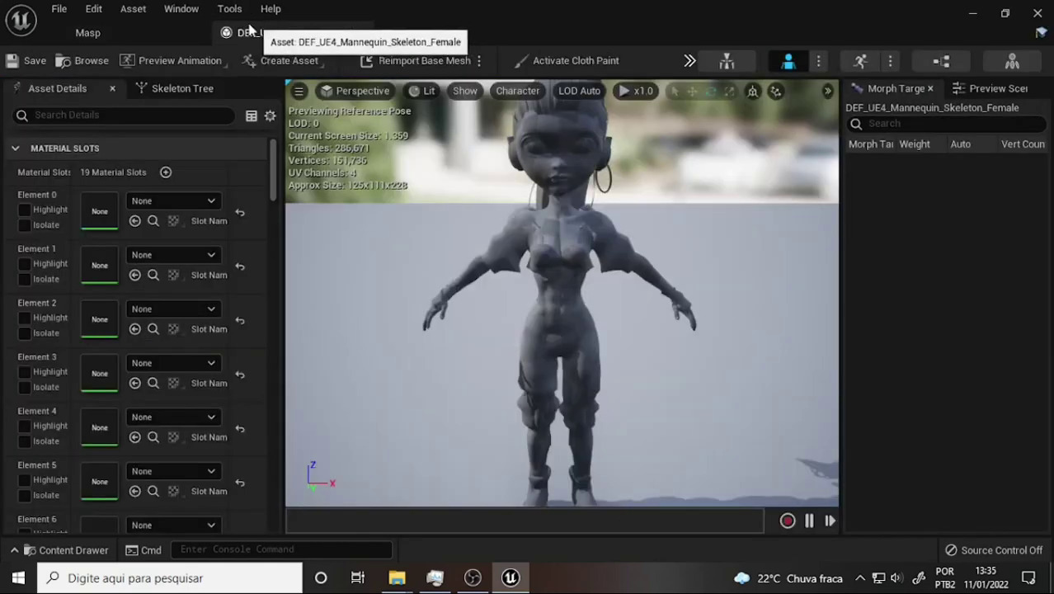
left_click(115, 33)
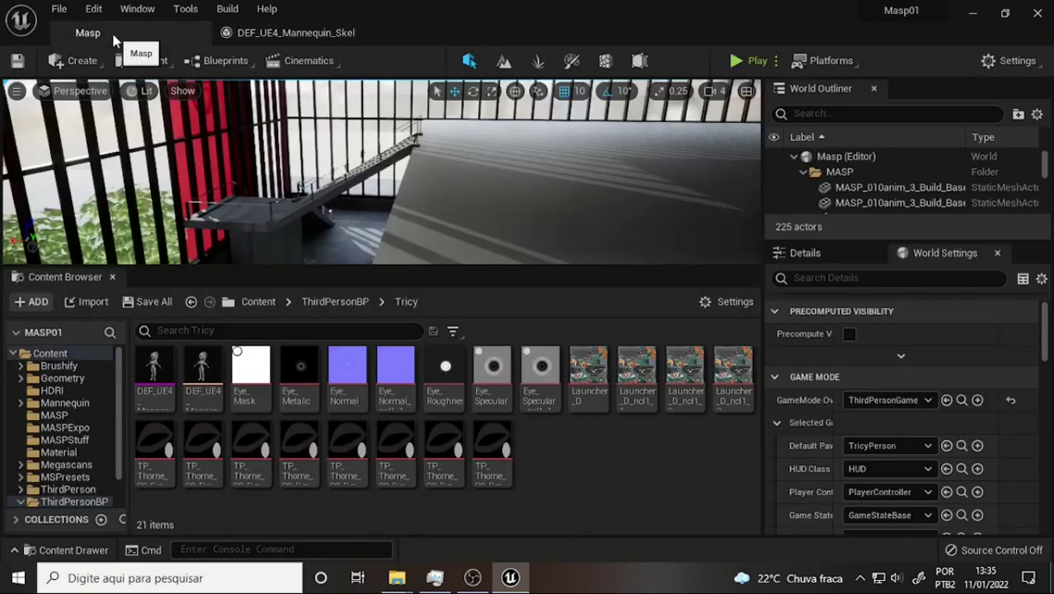
left_click(59, 8)
left_click(110, 183)
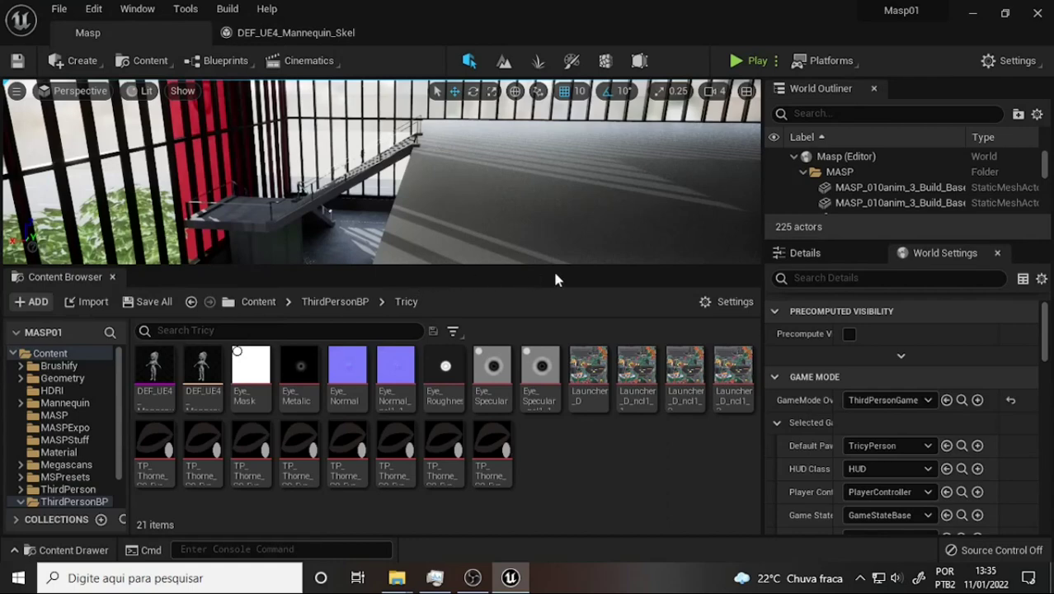
Open the Vivian project through File > Open Project.
left_click(59, 9)
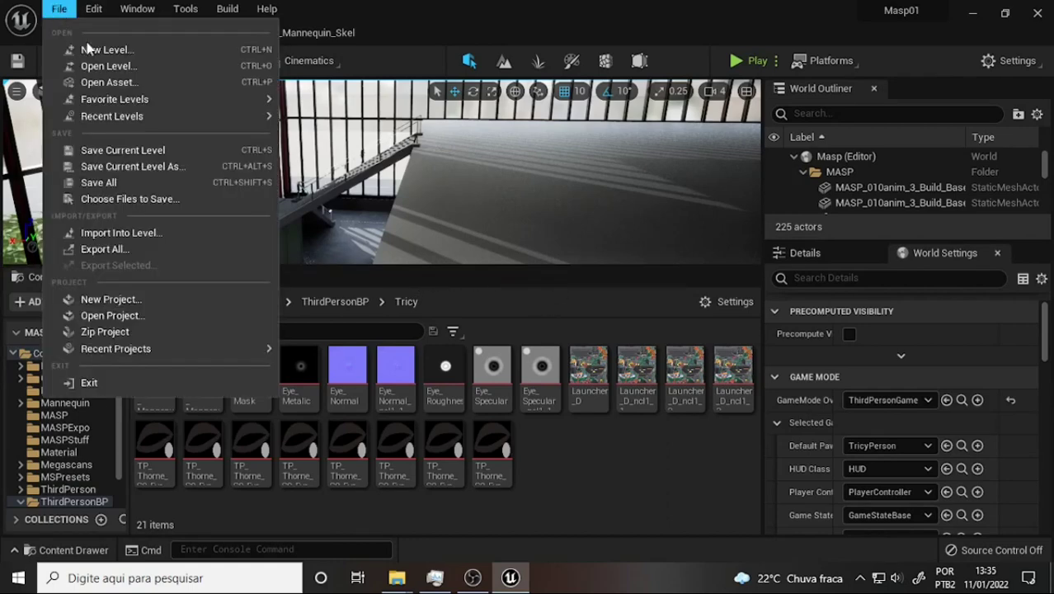
mouse_move(134, 97)
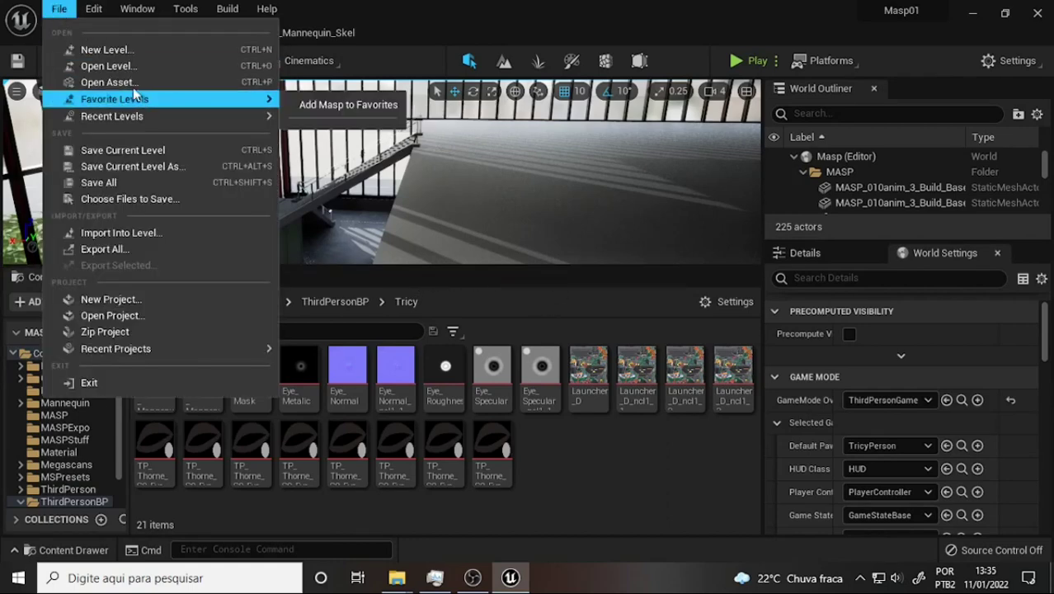
left_click(135, 315)
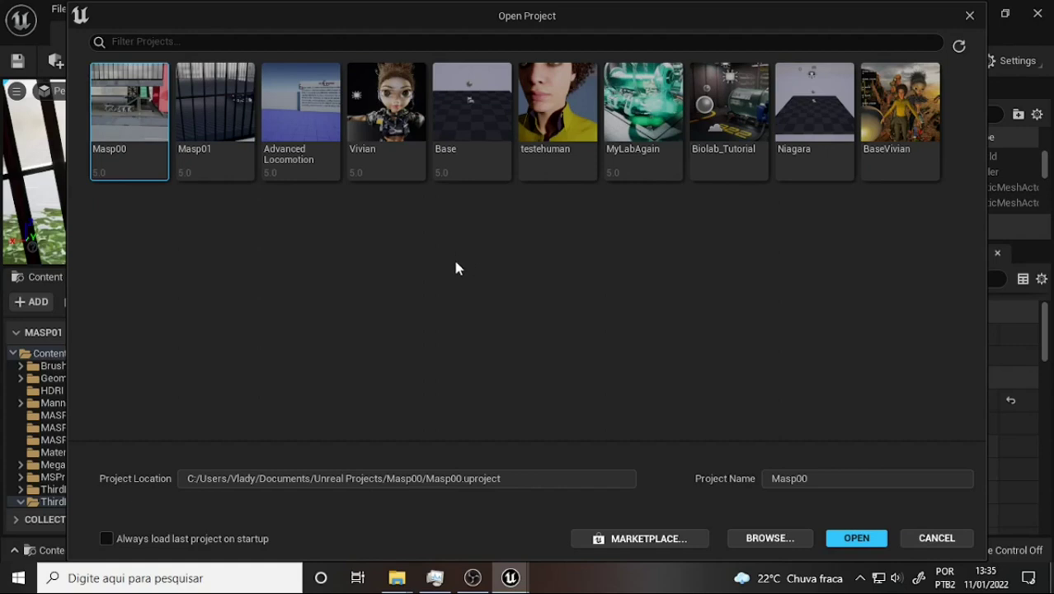
left_click(386, 152)
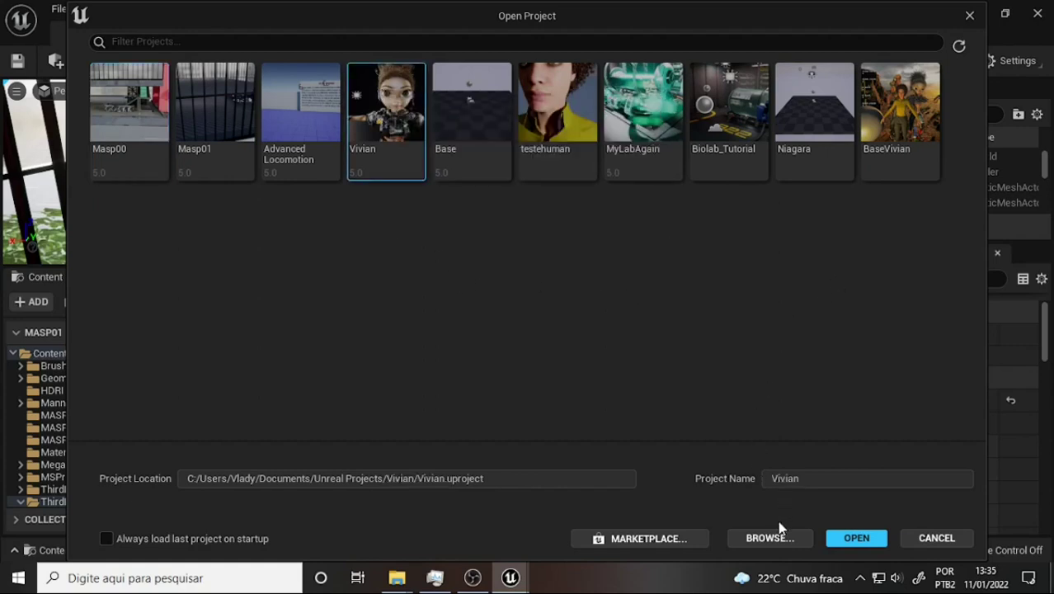
left_click(859, 538)
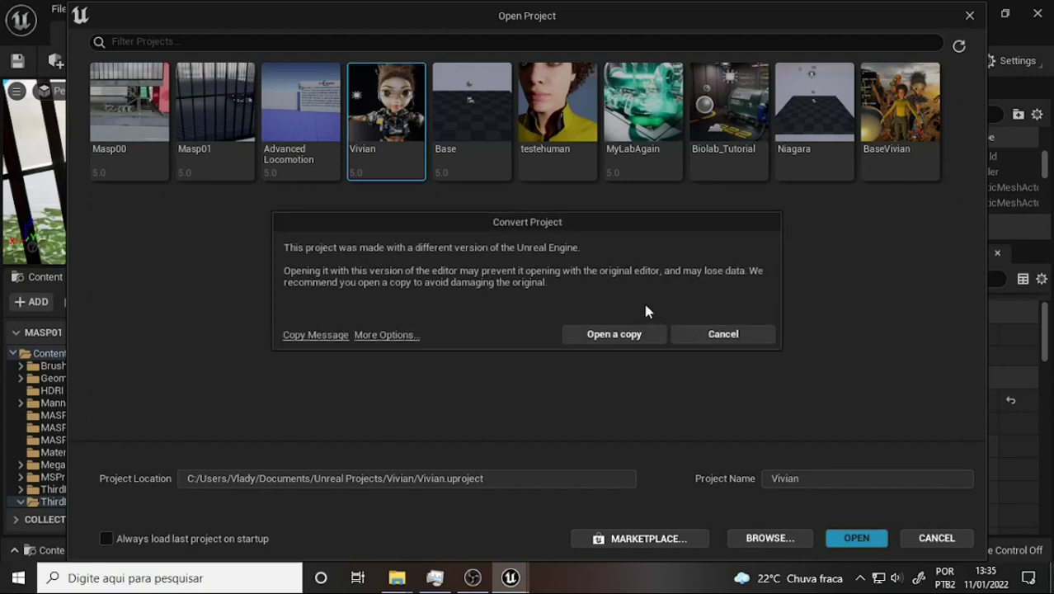
Open Vivian without converting it to this engine version, and make the viewport slightly taller.
left_click(384, 335)
left_click(642, 343)
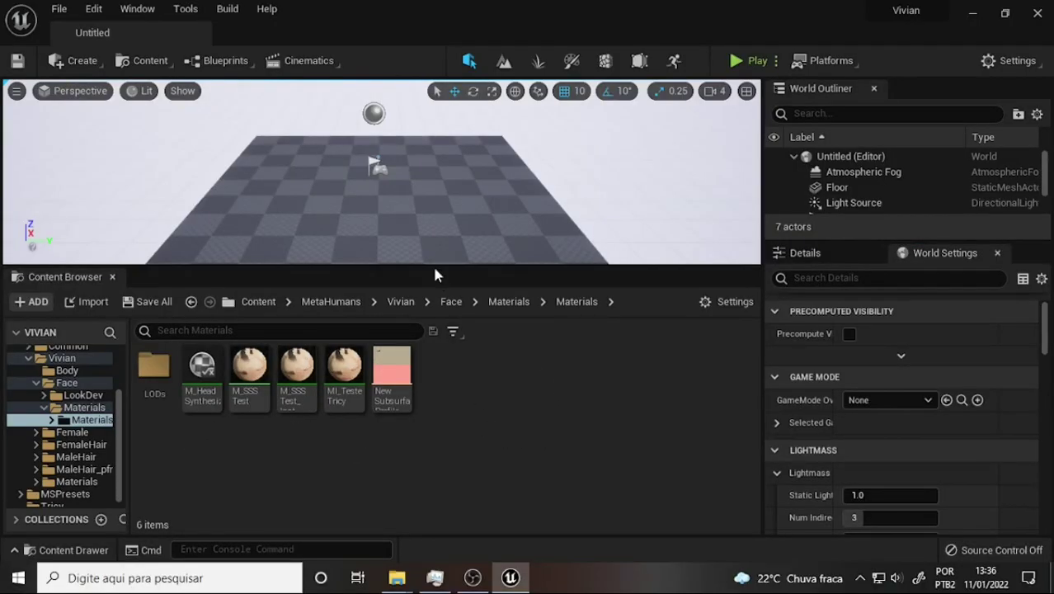
left_click_drag(435, 266, 405, 311)
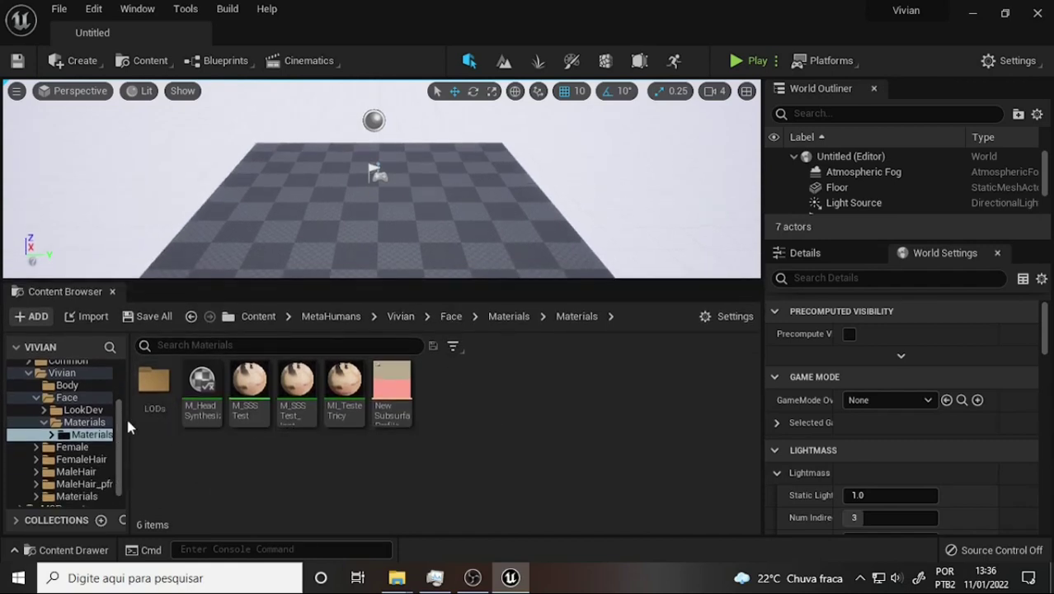
scroll(123, 390, "up", 3)
scroll(82, 429, "down", 5)
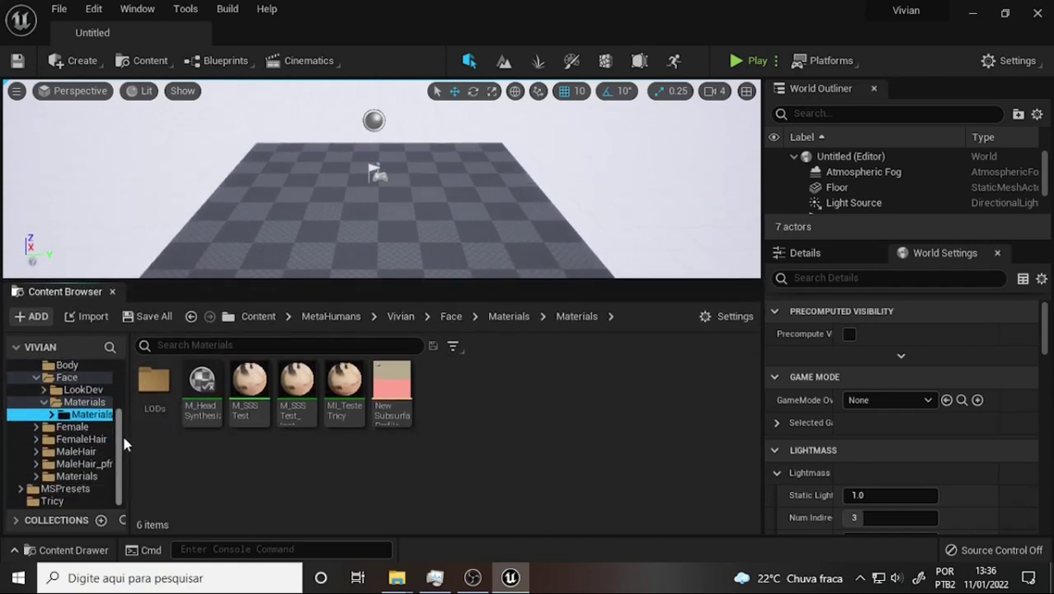
Browse the 43 assets in the Tricy folder, then list the five levels in Levels.
left_click(83, 439)
left_click(52, 500)
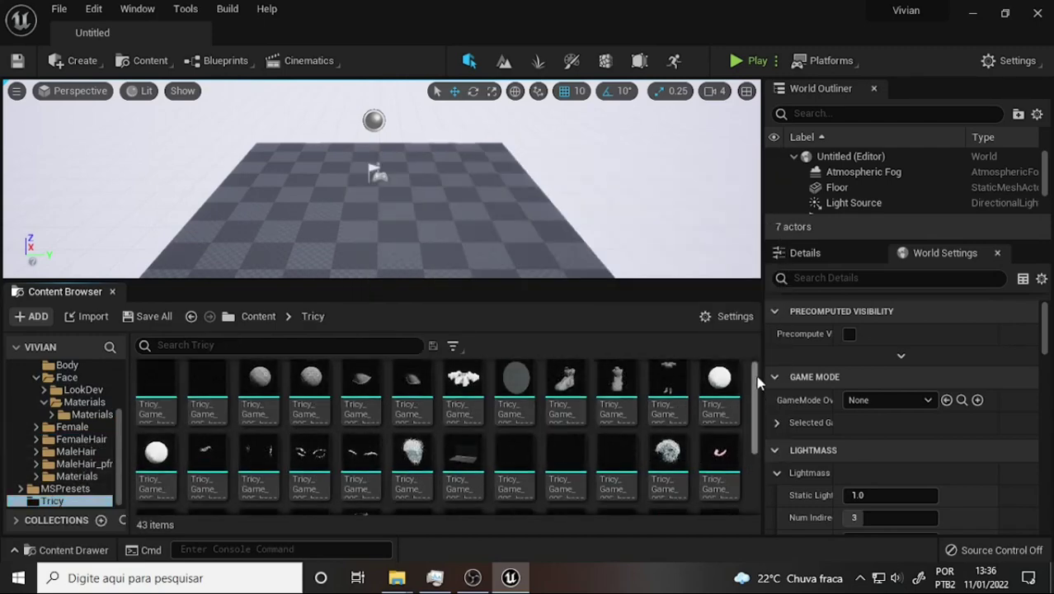
scroll(738, 462, "down", 5)
scroll(742, 478, "up", 5)
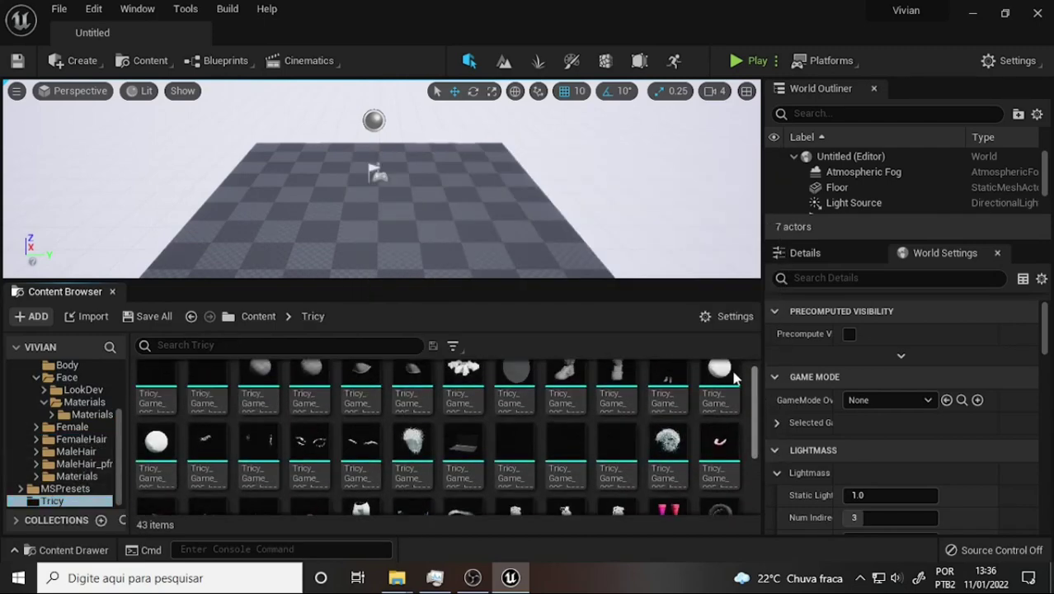
scroll(735, 451, "down", 5)
scroll(737, 457, "up", 3)
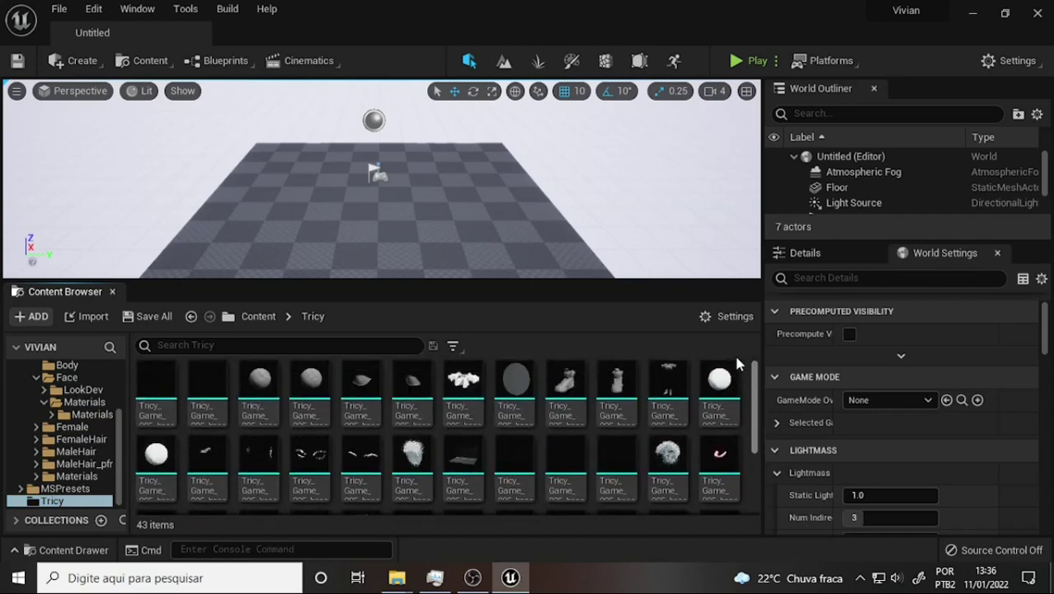
scroll(747, 466, "down", 3)
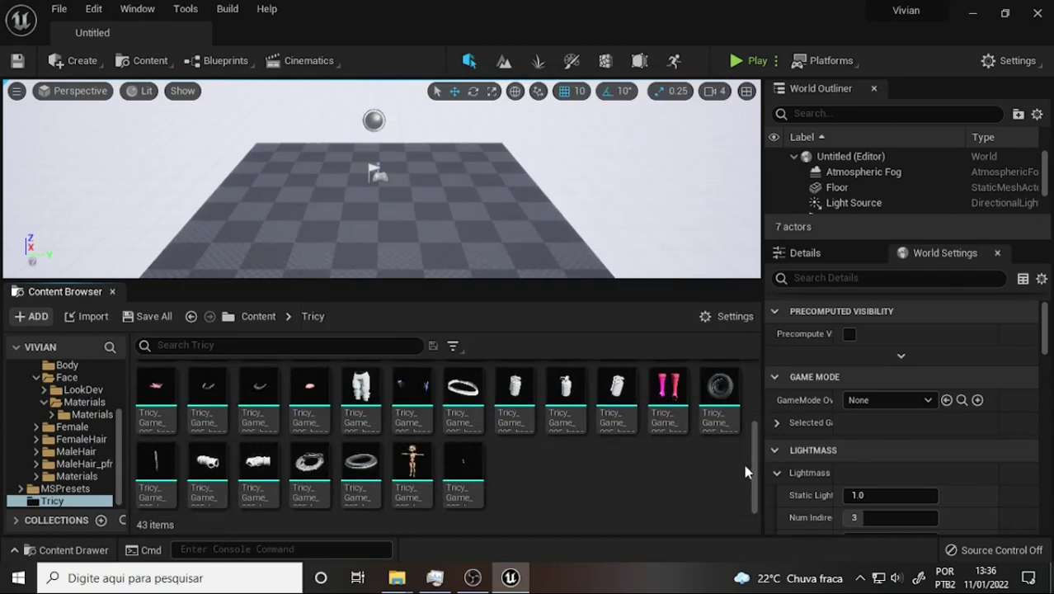
scroll(113, 450, "up", 3)
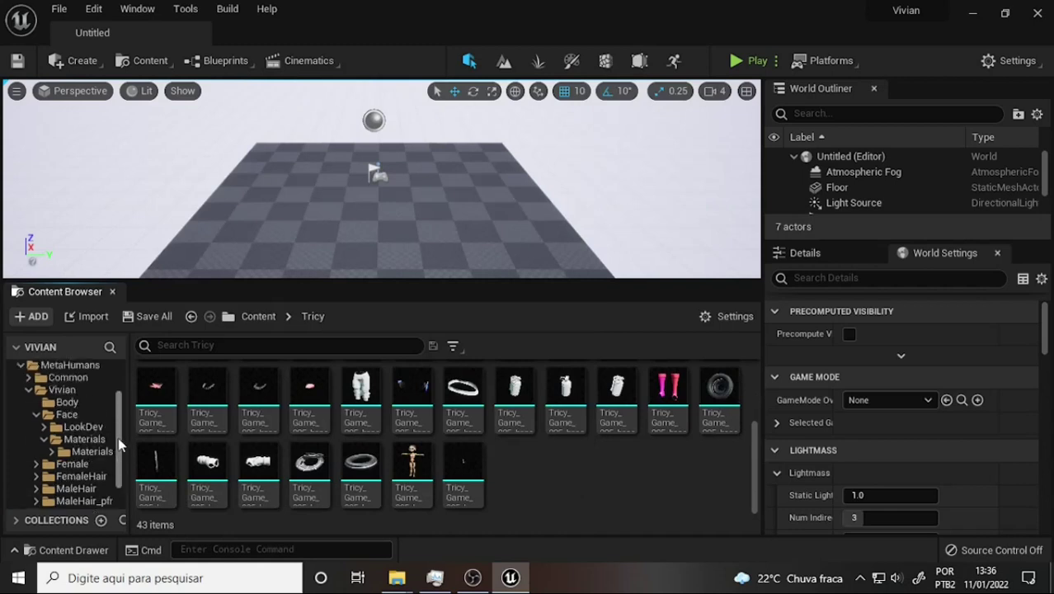
scroll(90, 412, "up", 3)
left_click(55, 384)
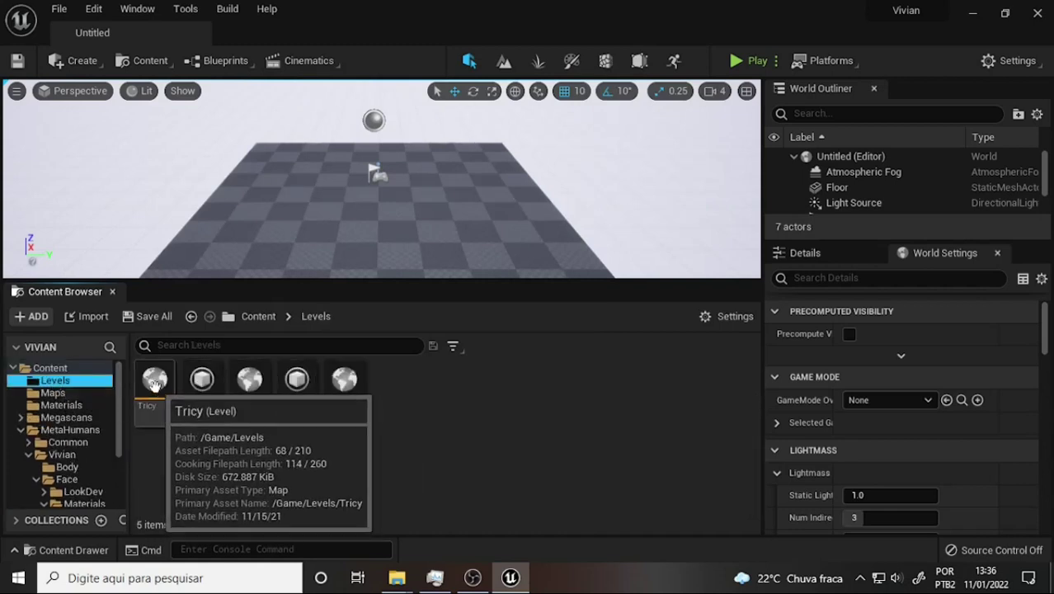
Load the Tricy level, enlarge and zoom out the viewport, then reselect the Tricy level asset.
left_click(155, 382)
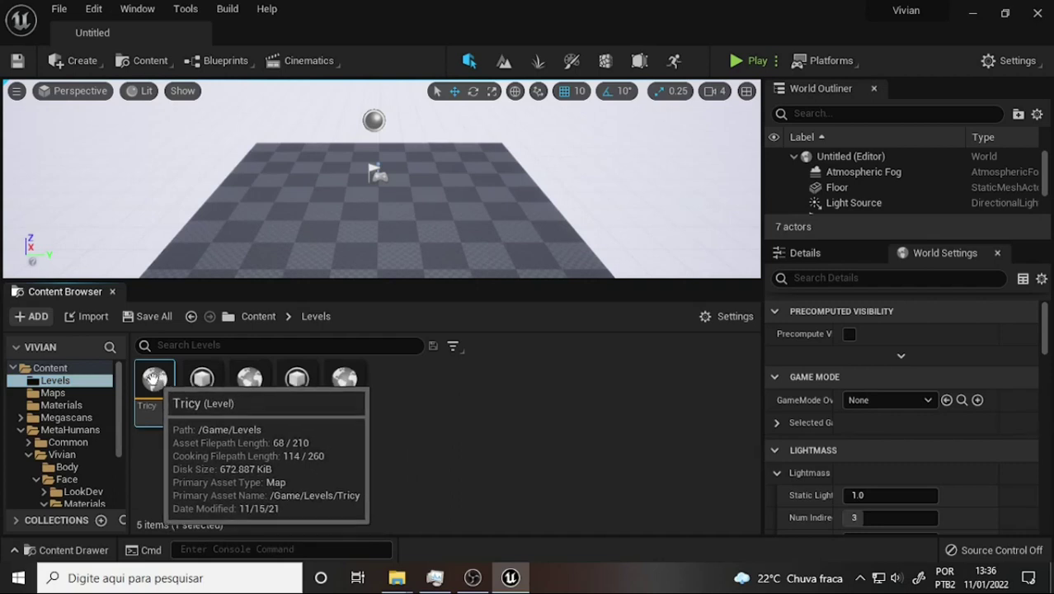
double_click(156, 379)
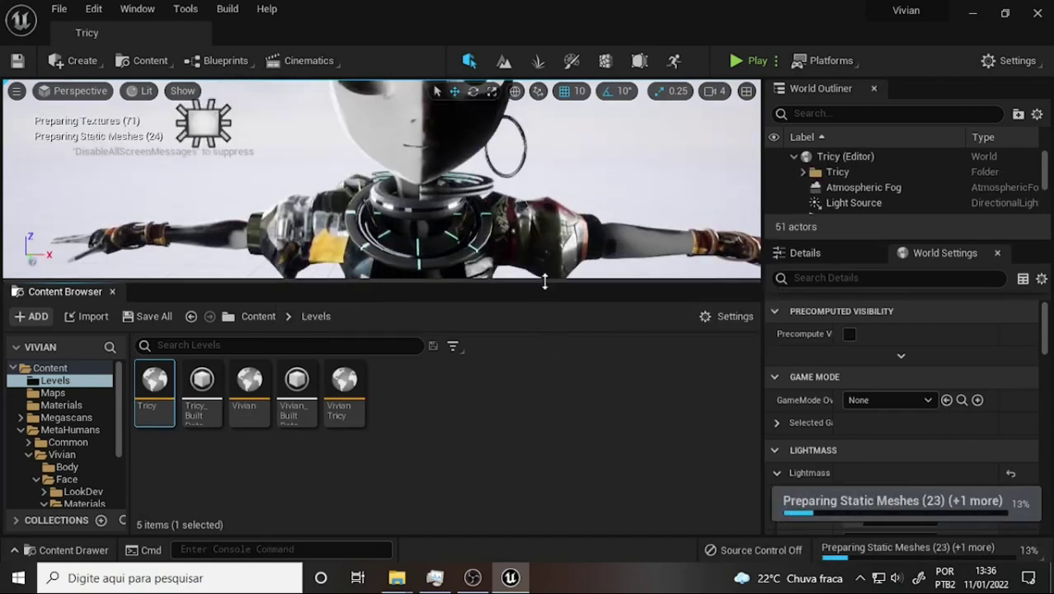
left_click_drag(544, 283, 551, 356)
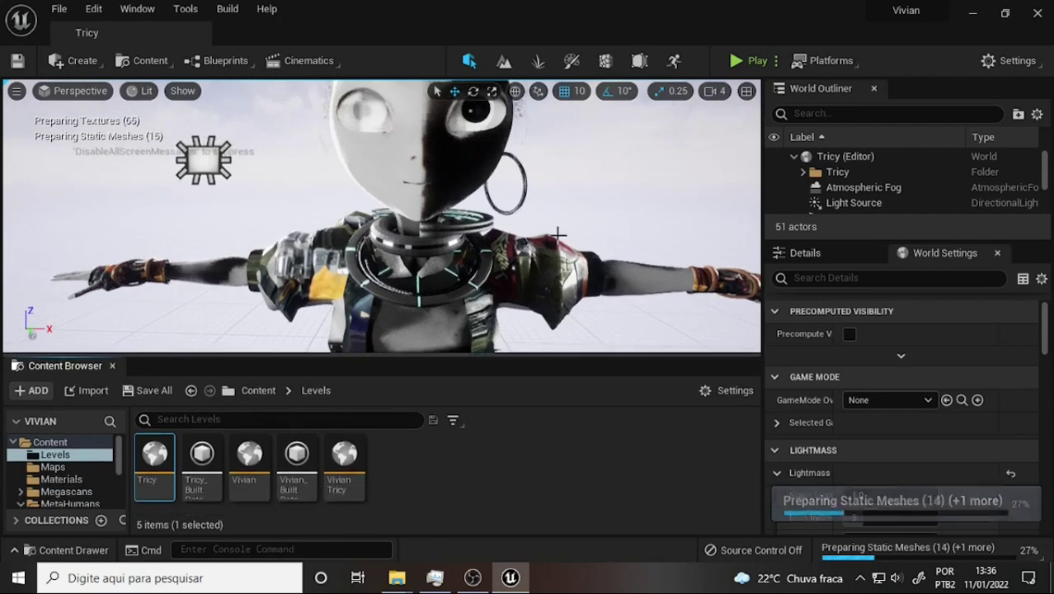
scroll(558, 235, "down", 5)
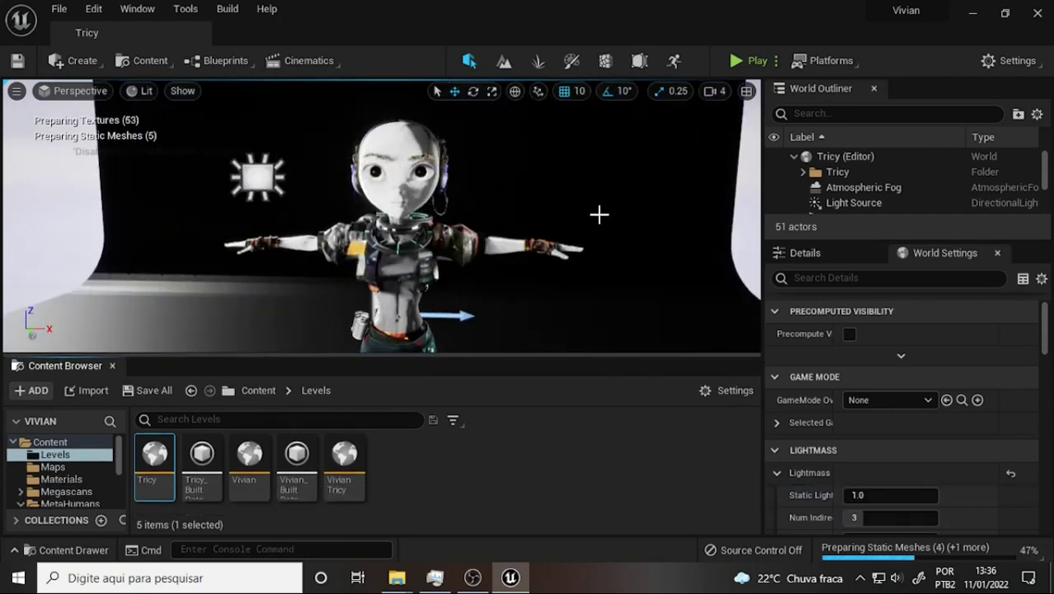
left_click(58, 9)
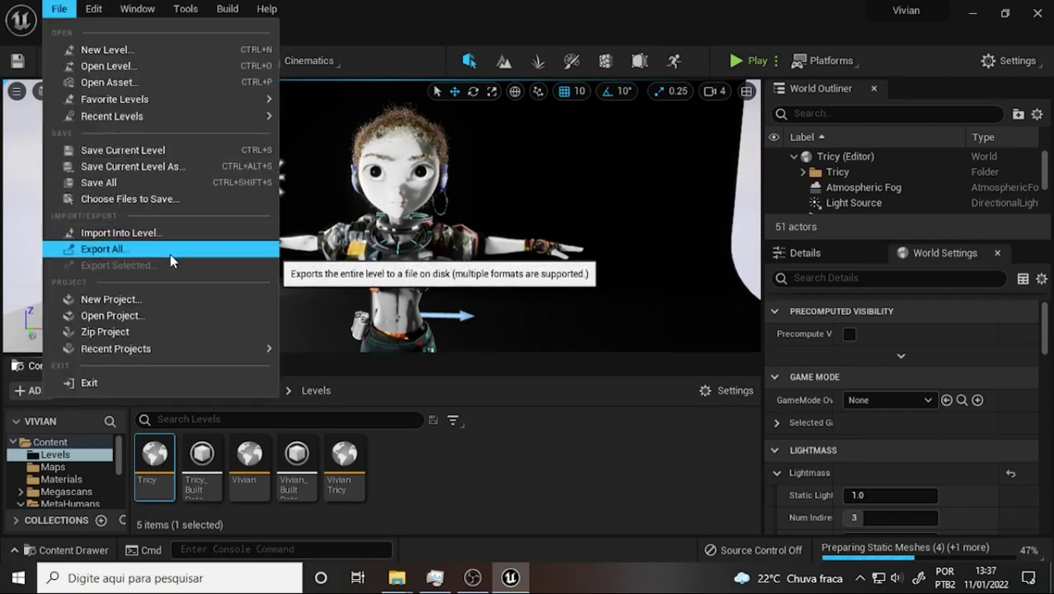
left_click(330, 470)
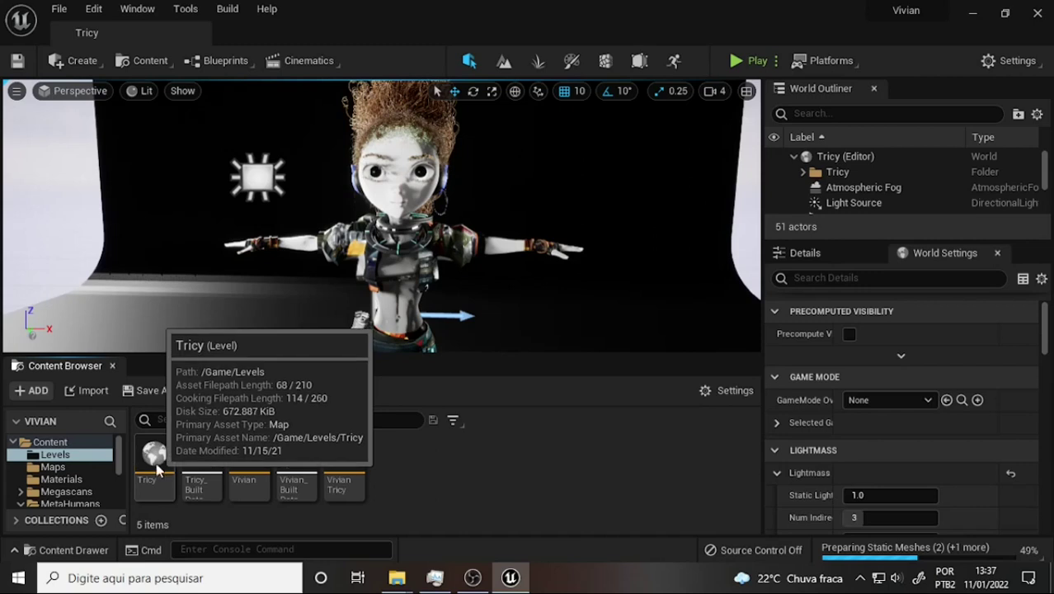
left_click(151, 464)
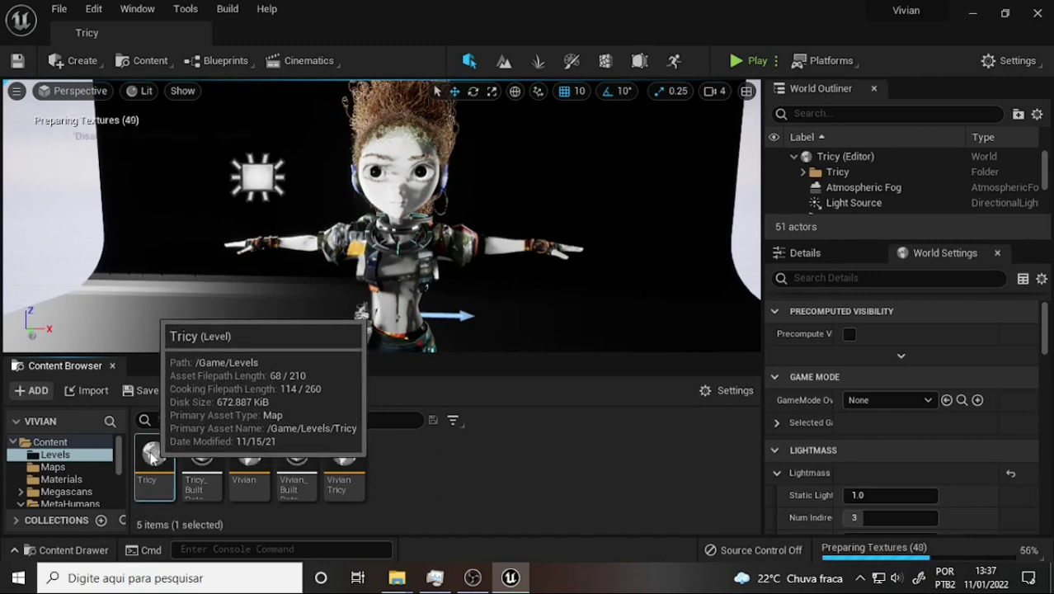
Start migrating the Tricy level via Asset Actions > Migrate and confirm its asset list.
right_click(154, 458)
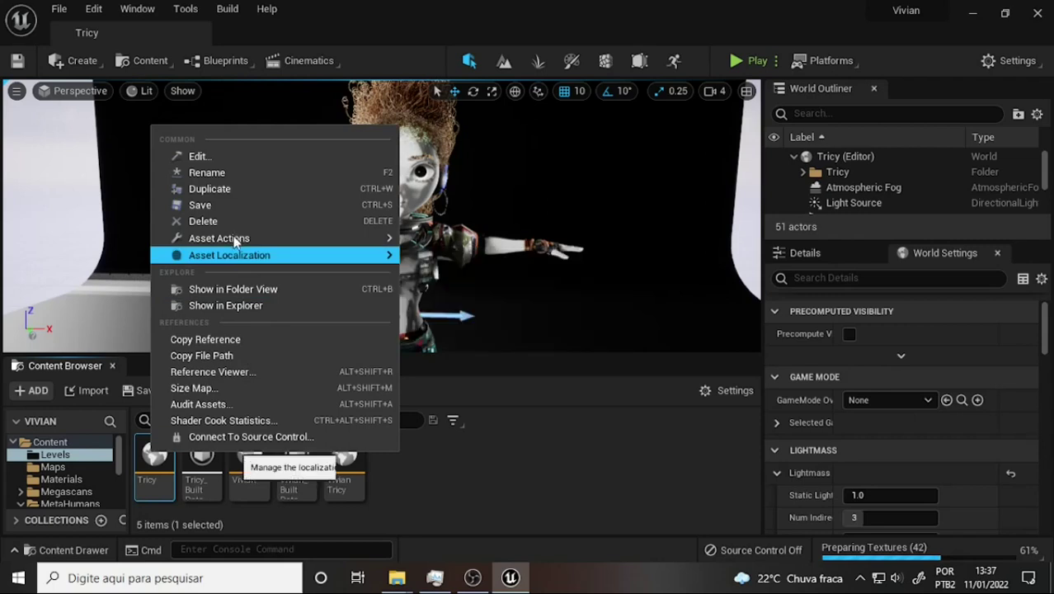
mouse_move(238, 241)
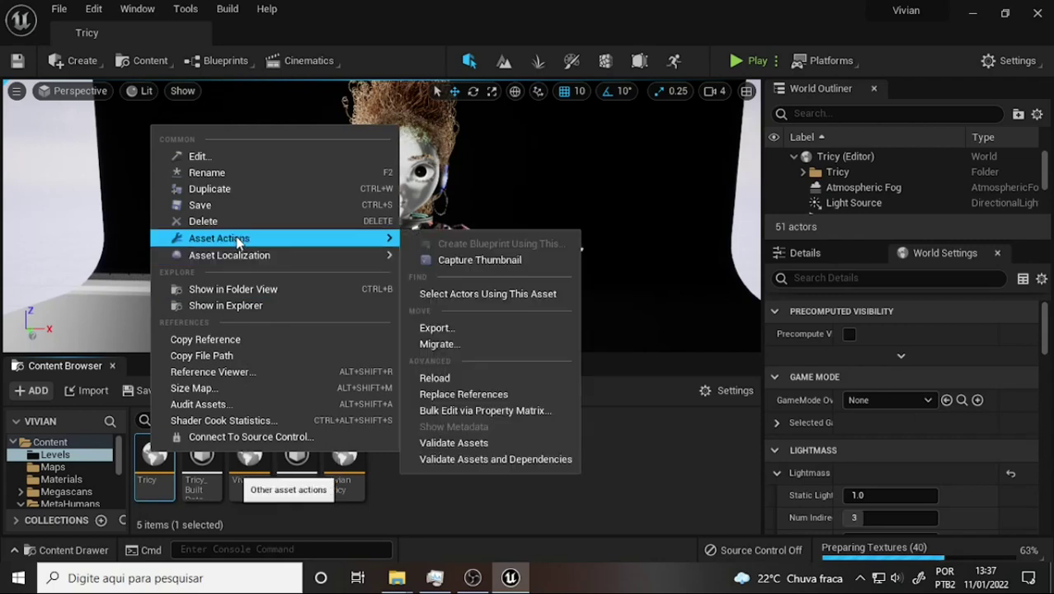
left_click(438, 344)
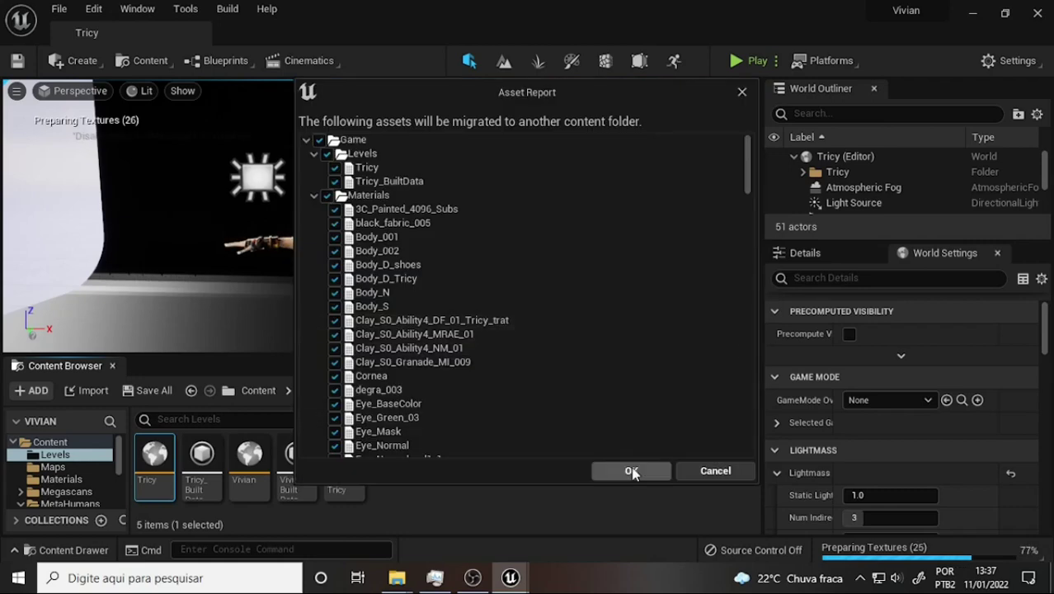
left_click(631, 471)
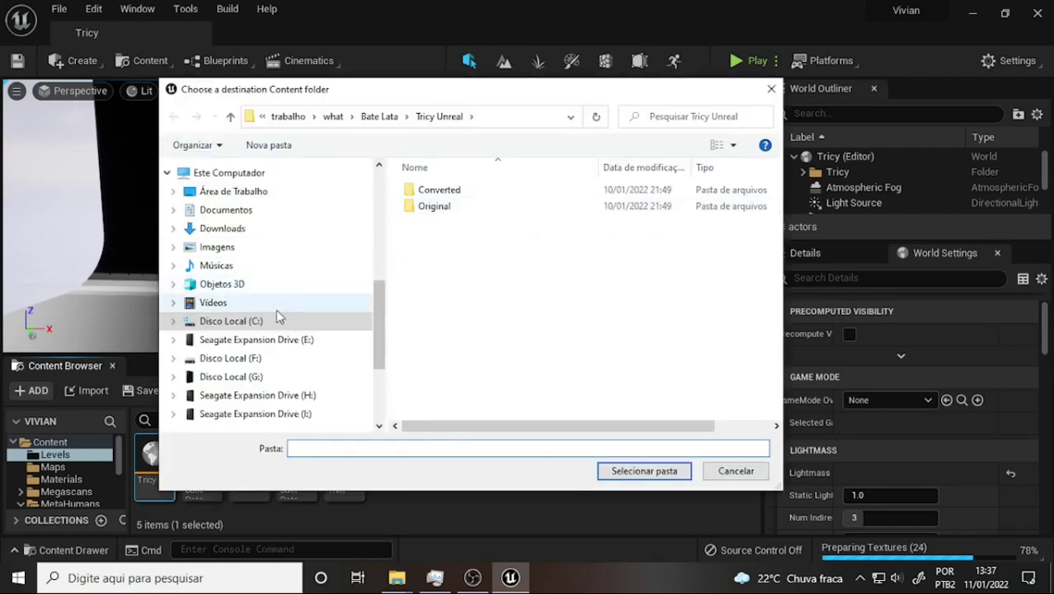
Choose C:\Usuários\…\Documentos\Unreal Projects\Masp01\Content as the migration destination.
left_click(235, 323)
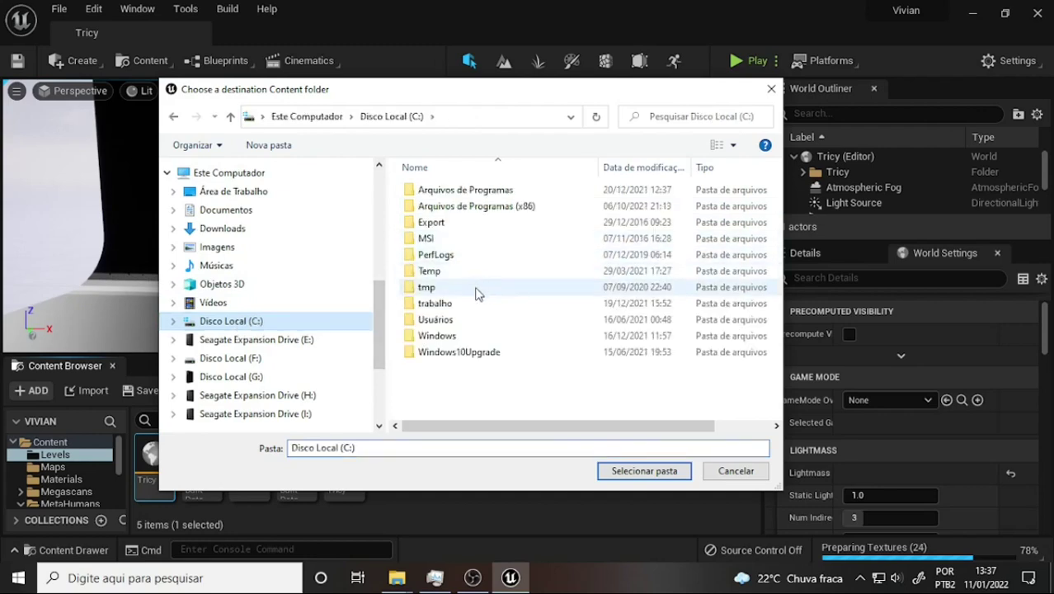
double_click(432, 322)
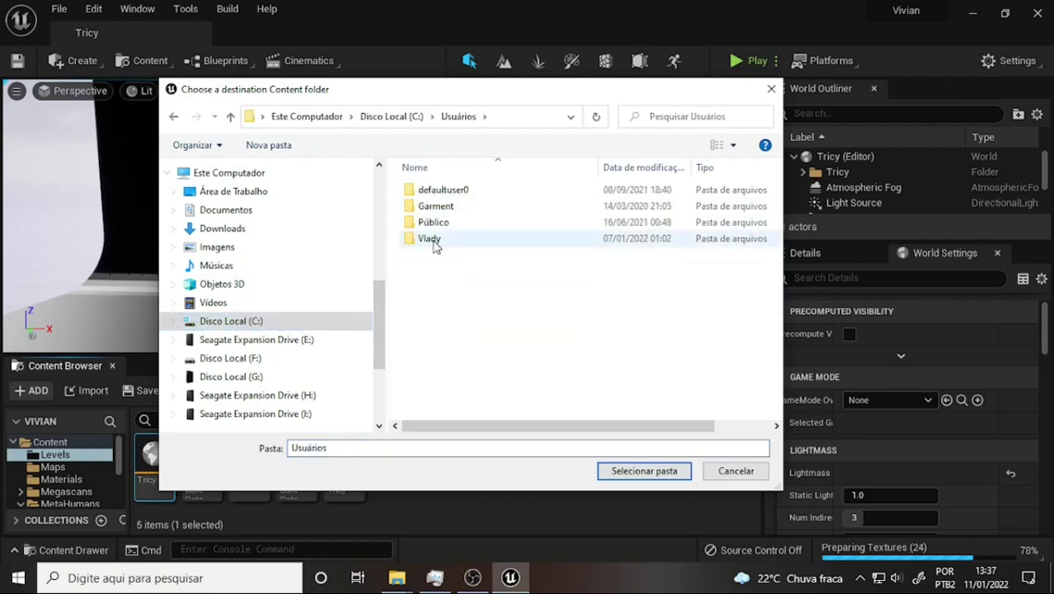
double_click(433, 237)
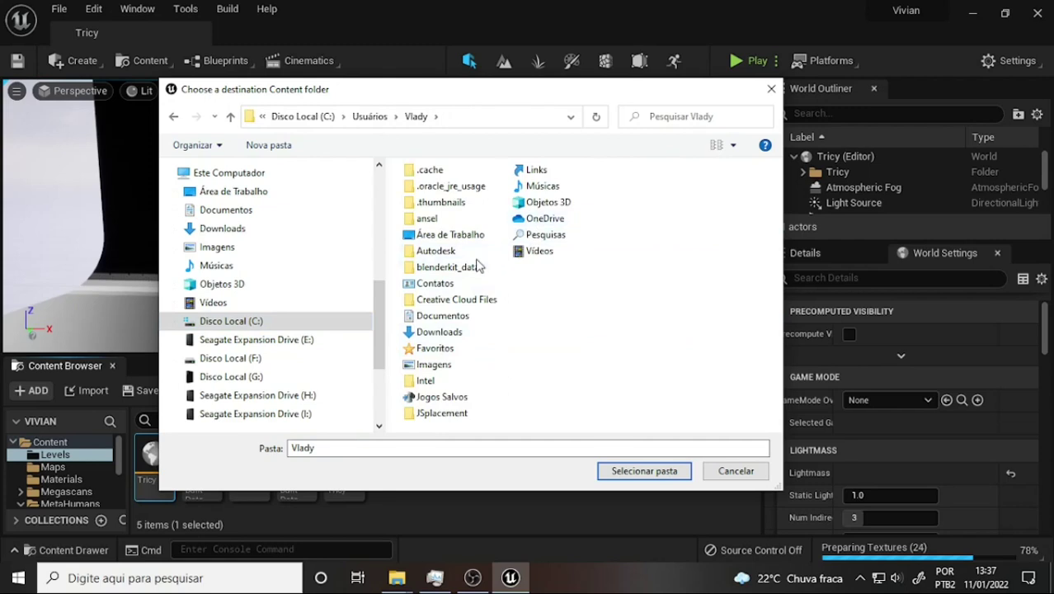
double_click(442, 318)
scroll(476, 361, "down", 1)
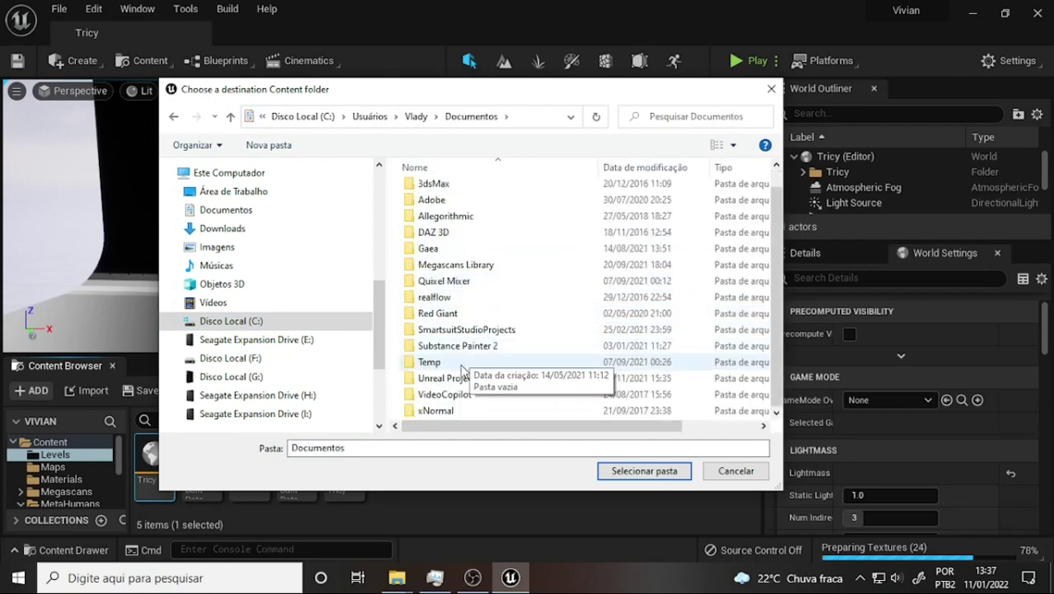
double_click(449, 377)
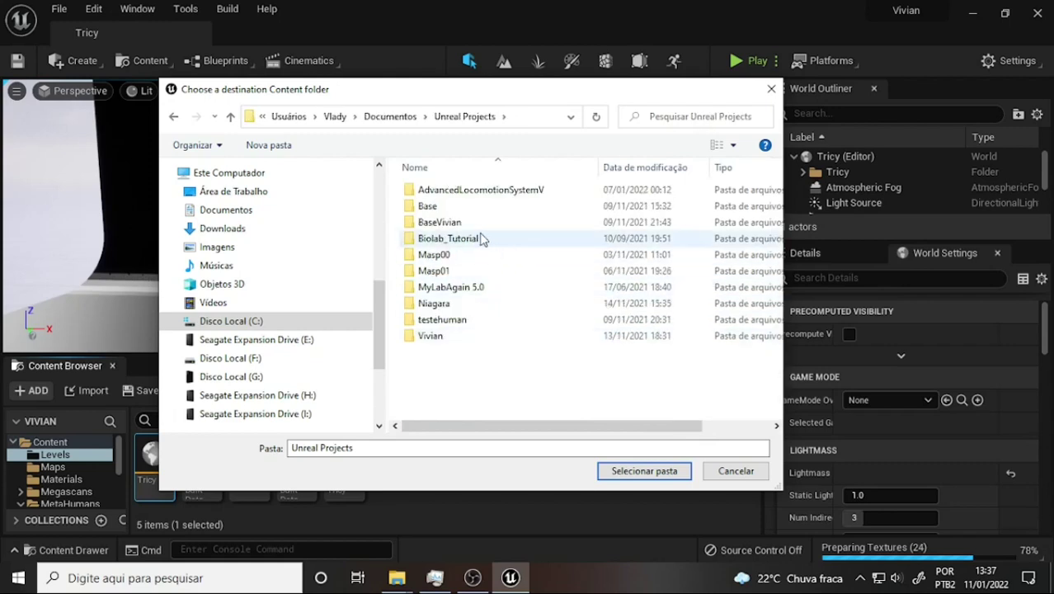
double_click(430, 272)
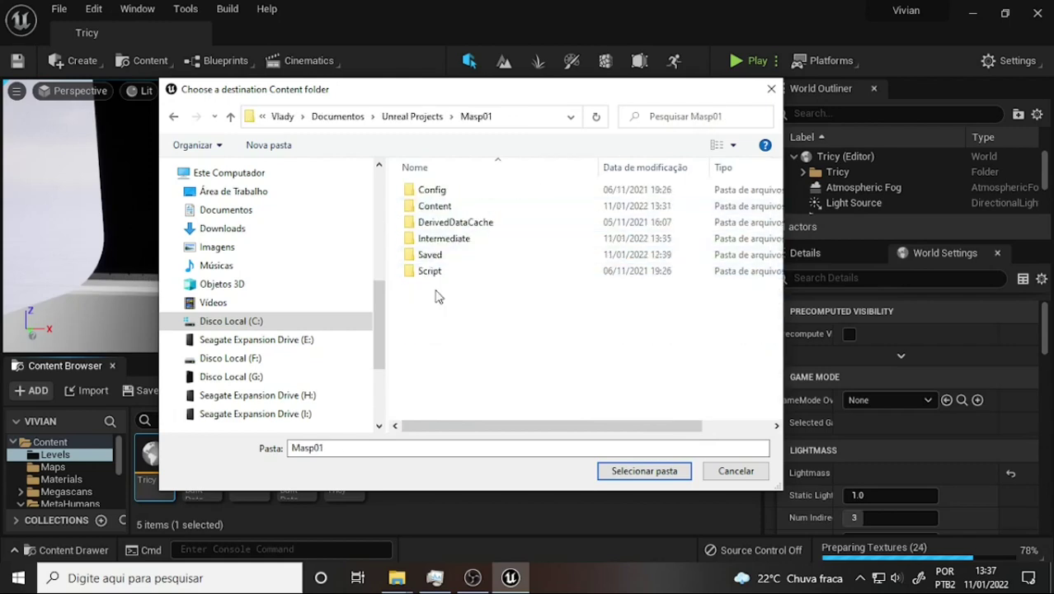
double_click(433, 205)
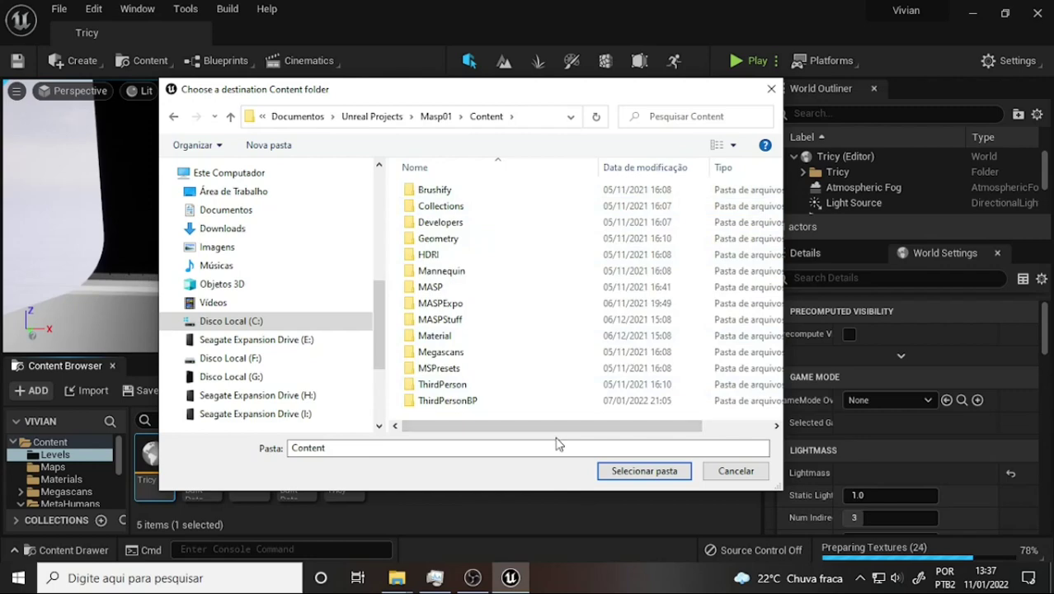
left_click(644, 471)
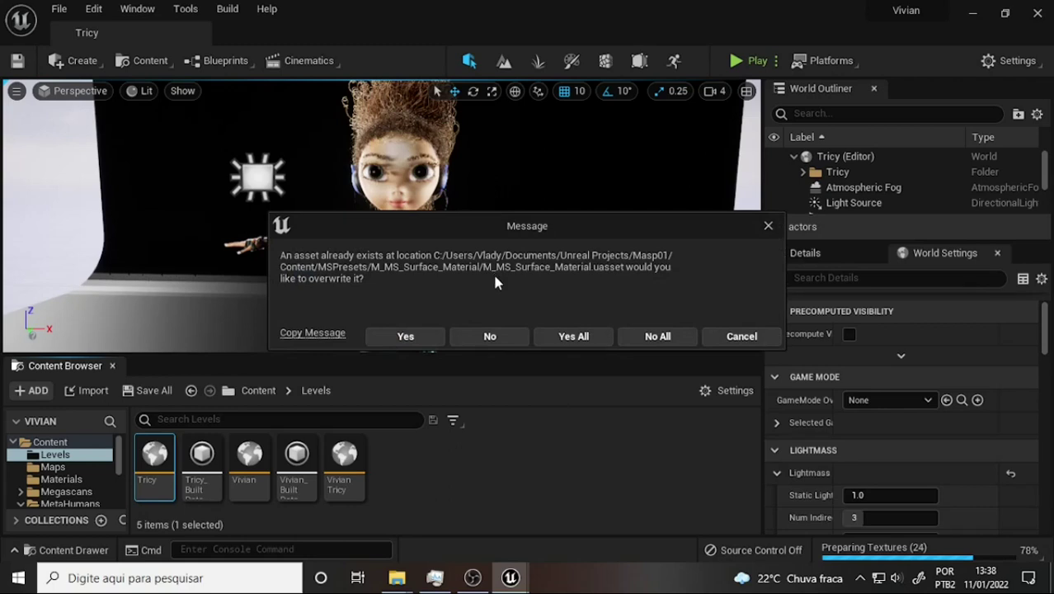
Overwrite all existing assets with Yes All, then zoom the viewport once migration completes.
left_click(575, 338)
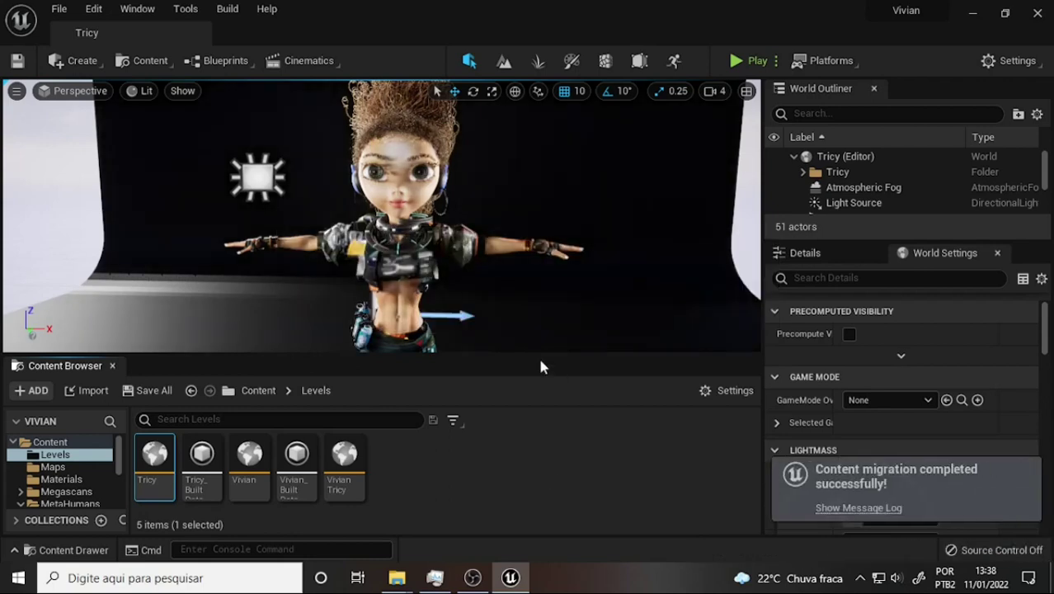
scroll(548, 274, "down", 5)
scroll(548, 275, "up", 3)
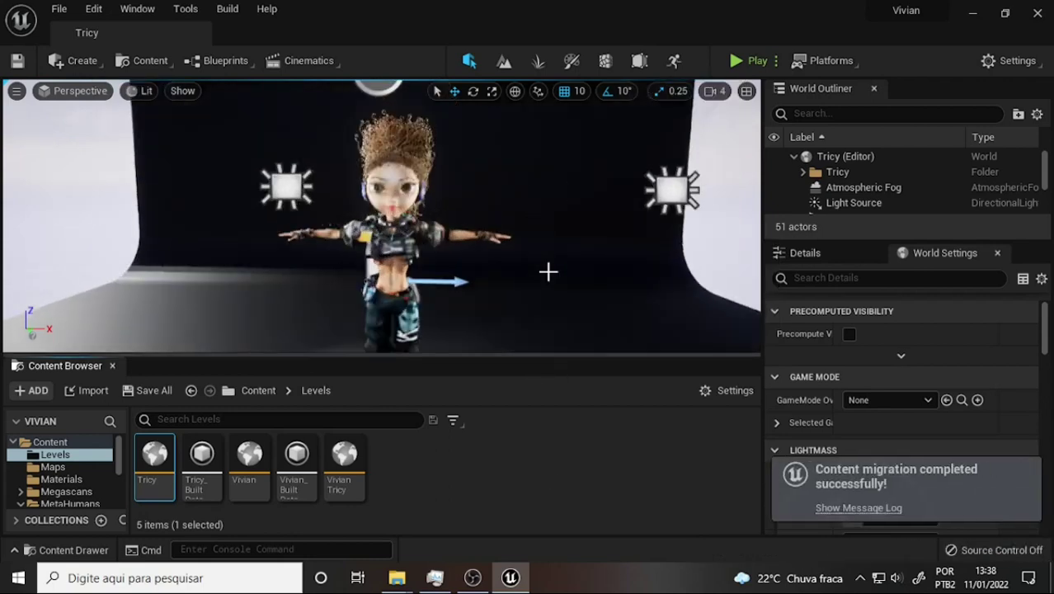
scroll(549, 275, "down", 2)
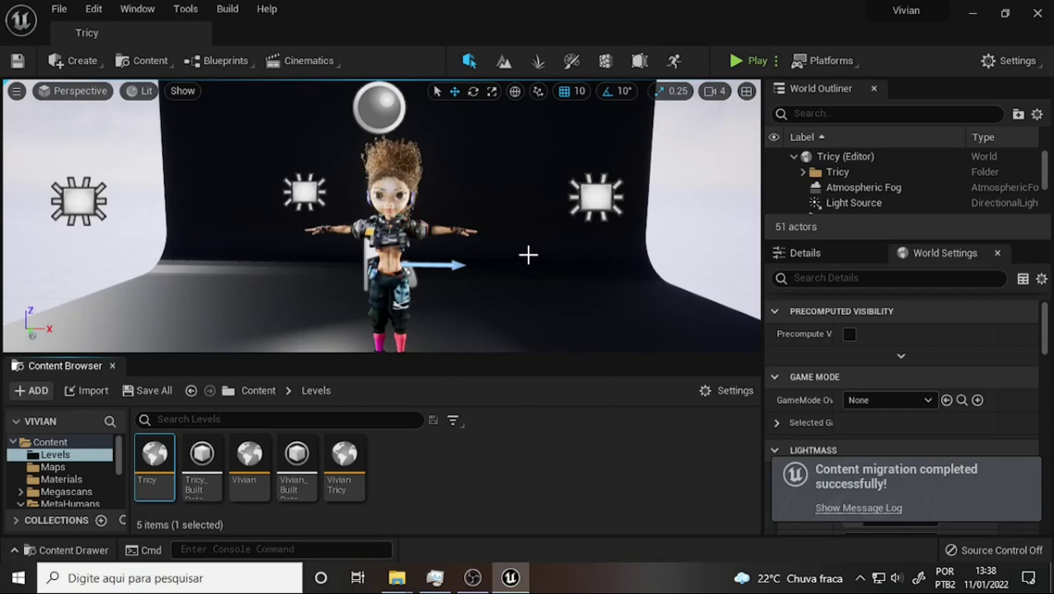
Switch to Masp01 from Recent Projects and confirm the editor restart.
left_click(57, 10)
mouse_move(160, 349)
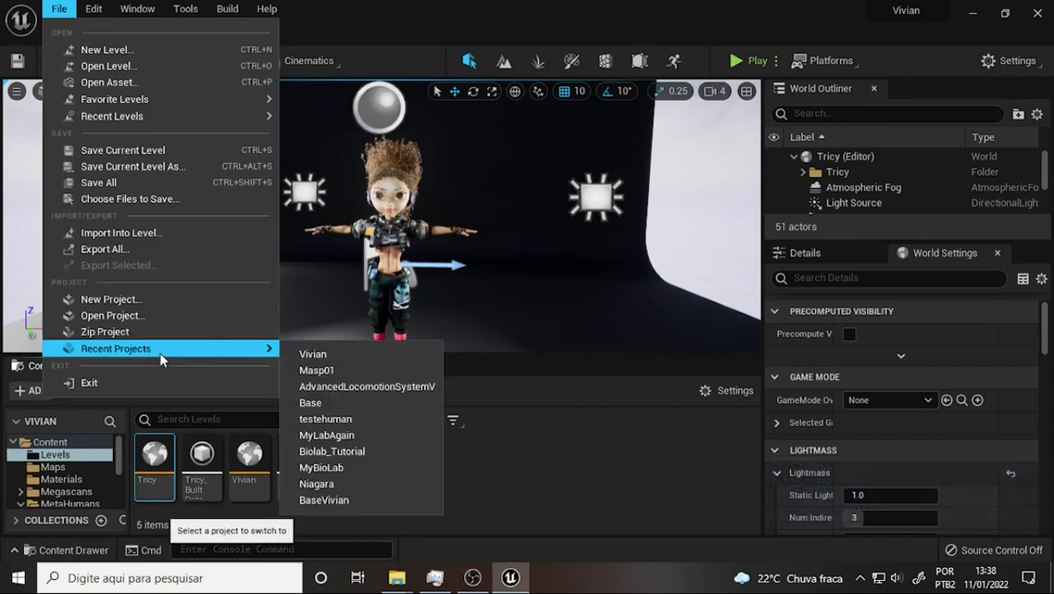
left_click(345, 369)
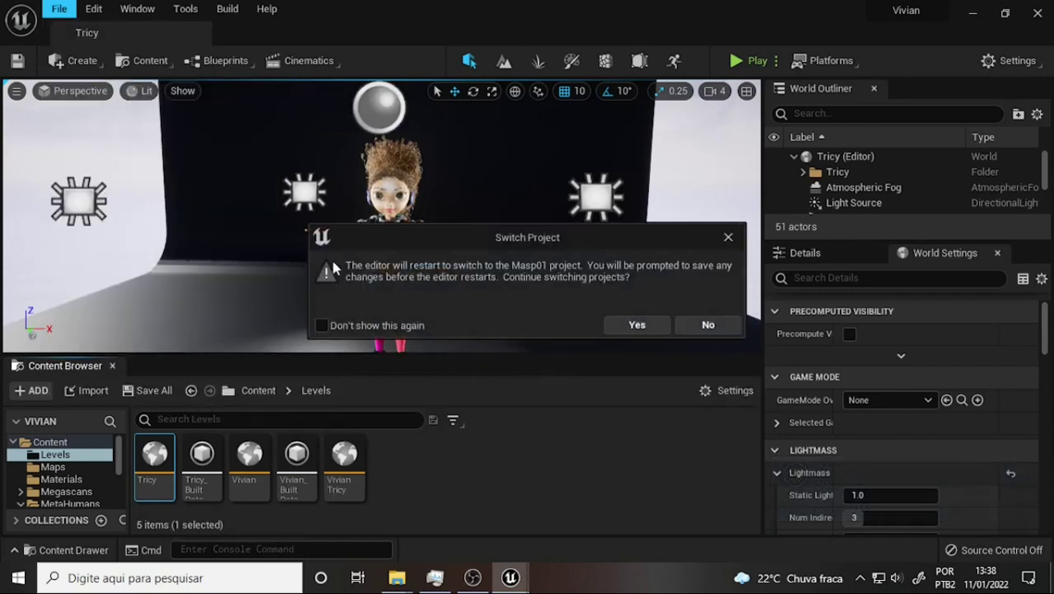
left_click(640, 326)
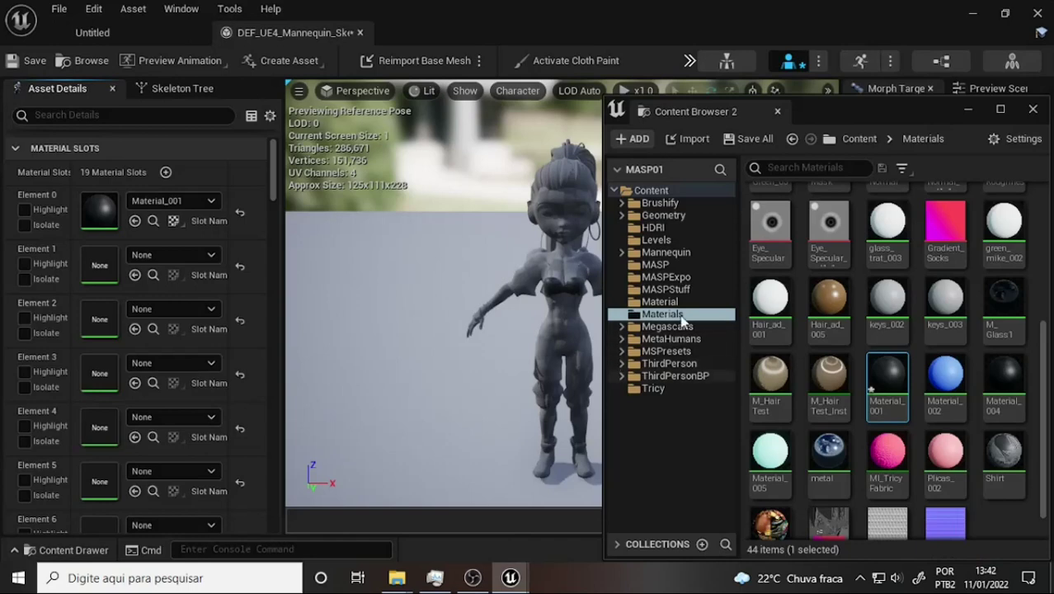
Position the floating Materials browser beside the mannequin mesh and briefly isolate Element 1's material.
left_click_drag(900, 115, 889, 132)
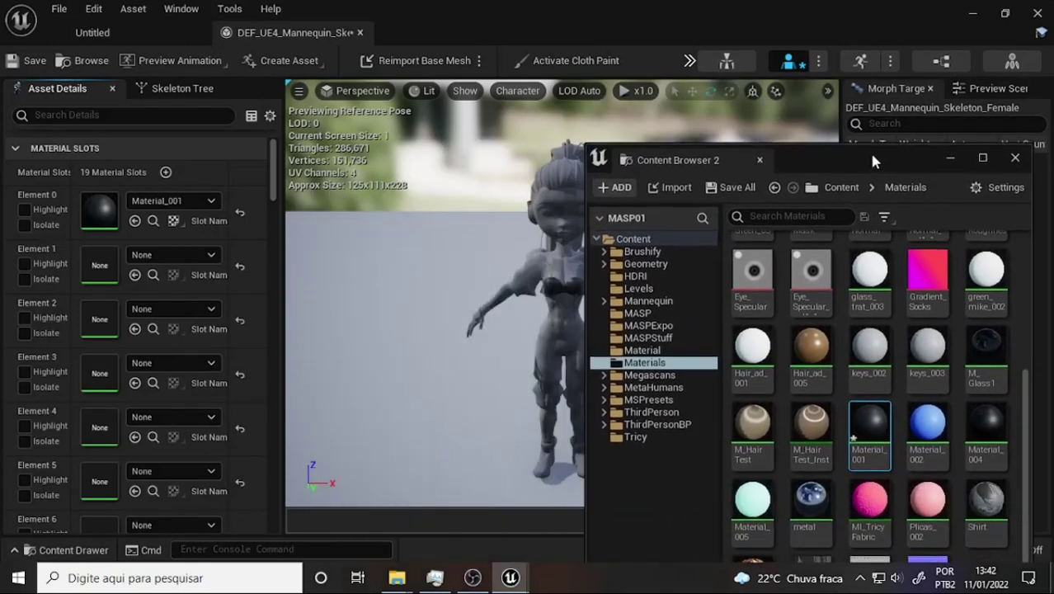
left_click_drag(889, 132, 912, 126)
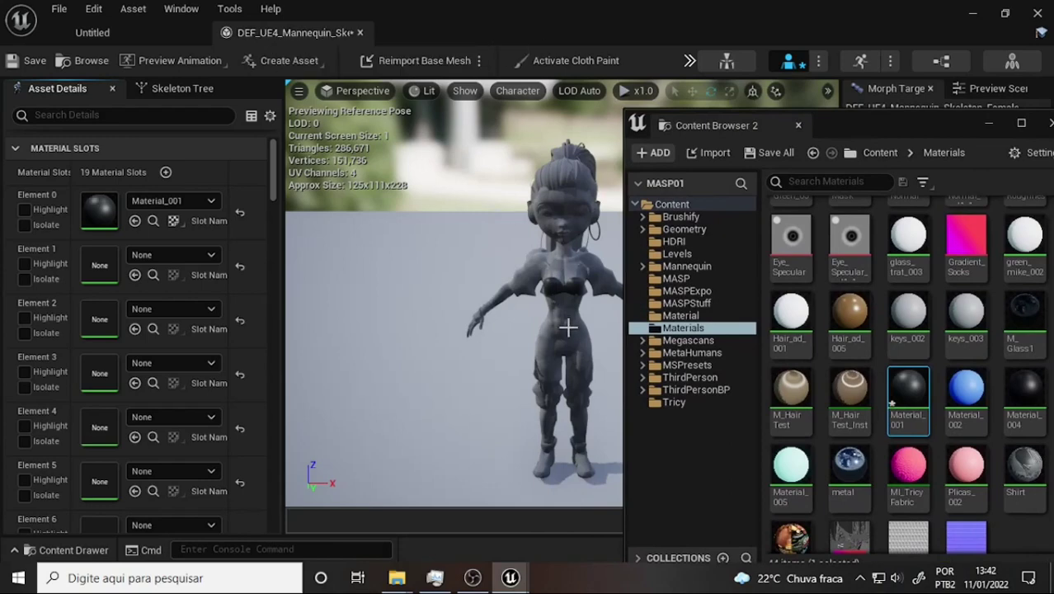
left_click_drag(901, 125, 867, 97)
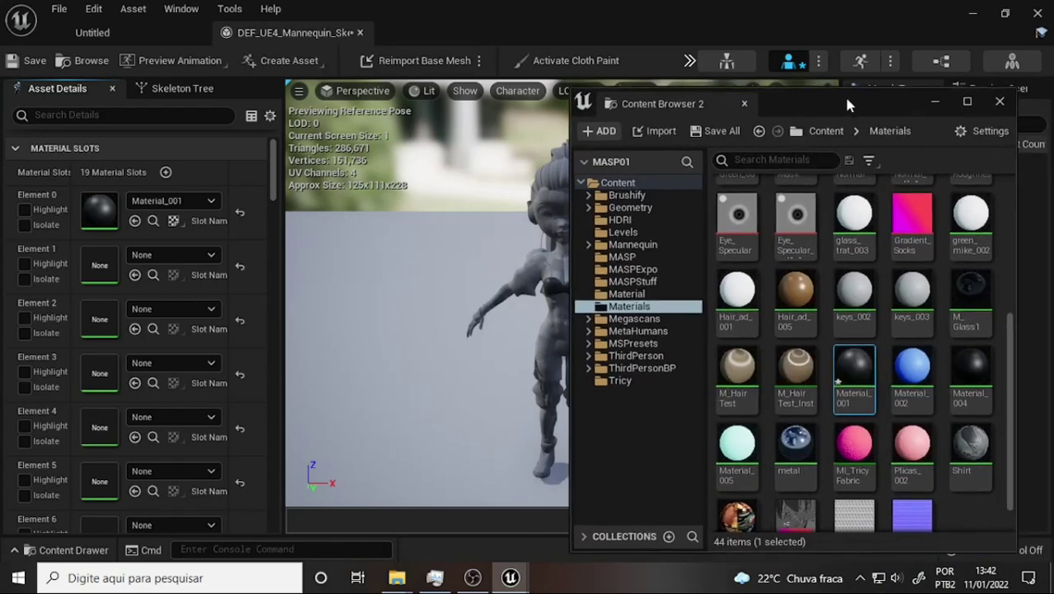
left_click(25, 280)
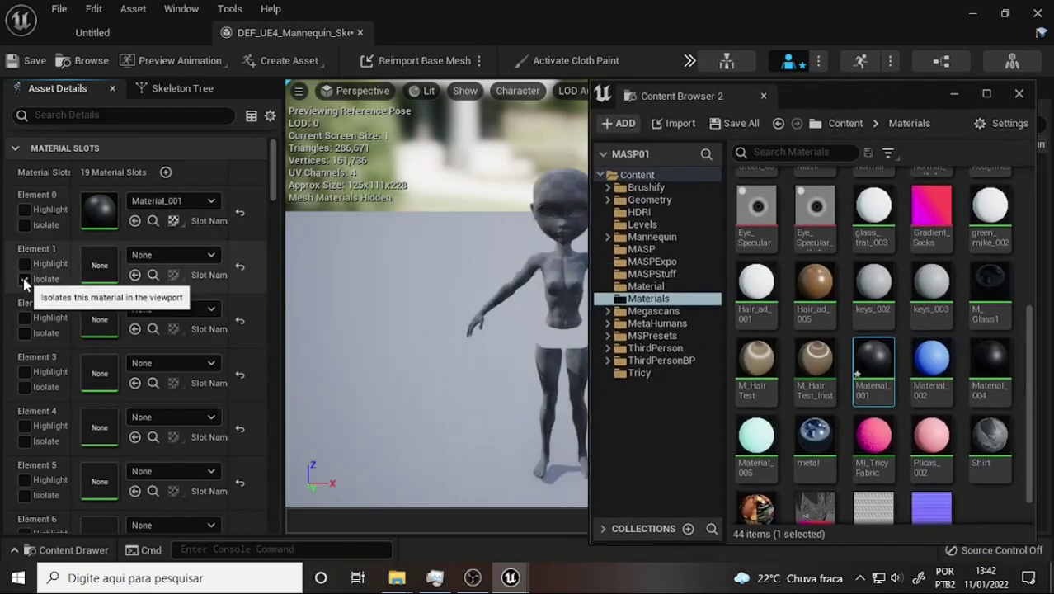
left_click(24, 281)
scroll(864, 344, "down", 1)
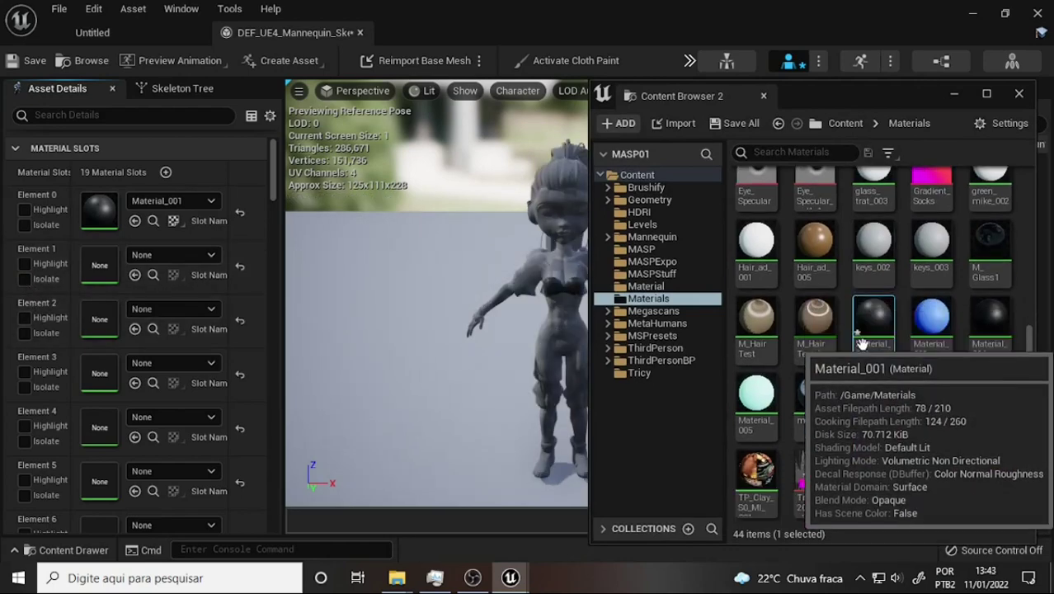
scroll(953, 227, "up", 1)
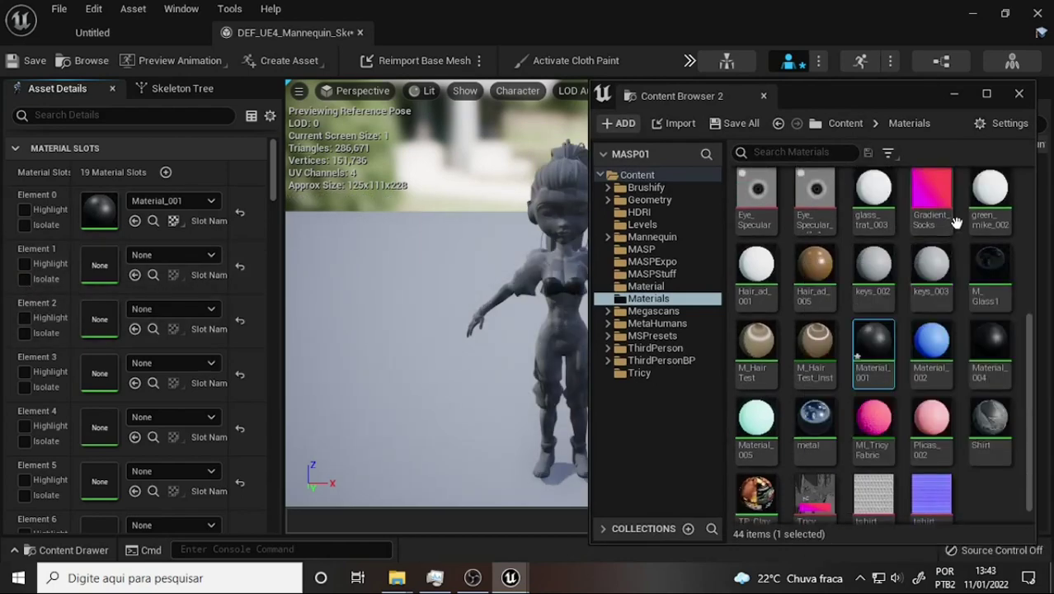
scroll(955, 221, "up", 1)
scroll(956, 221, "up", 1)
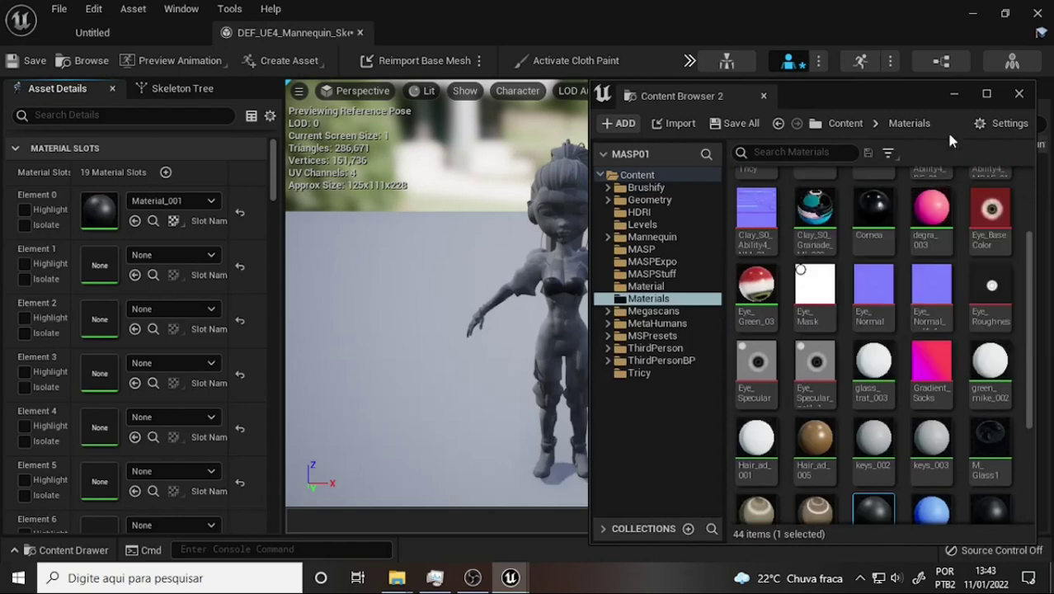
left_click_drag(909, 99, 867, 88)
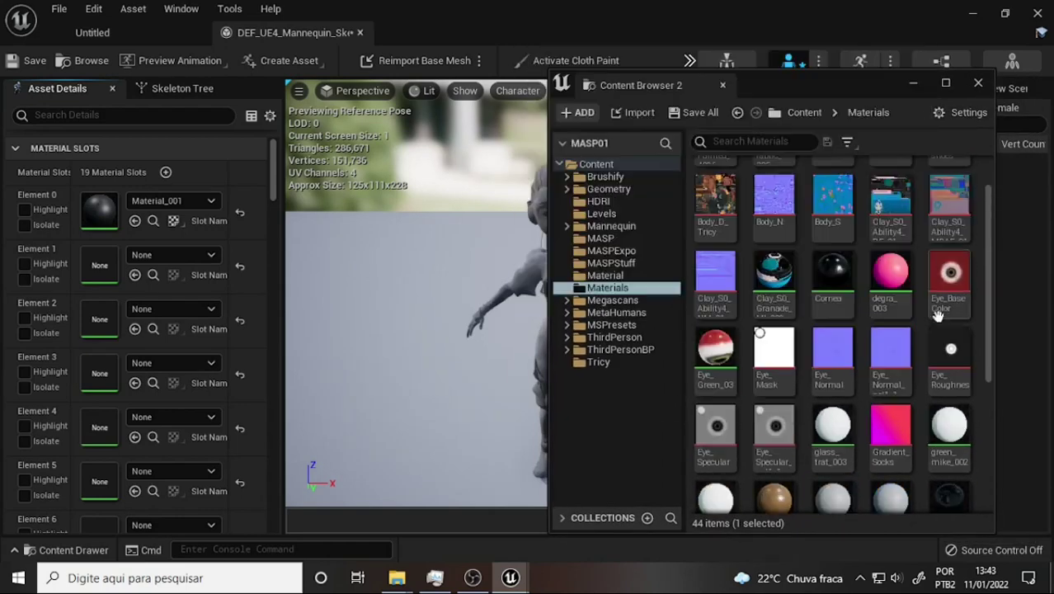
scroll(977, 310, "up", 1)
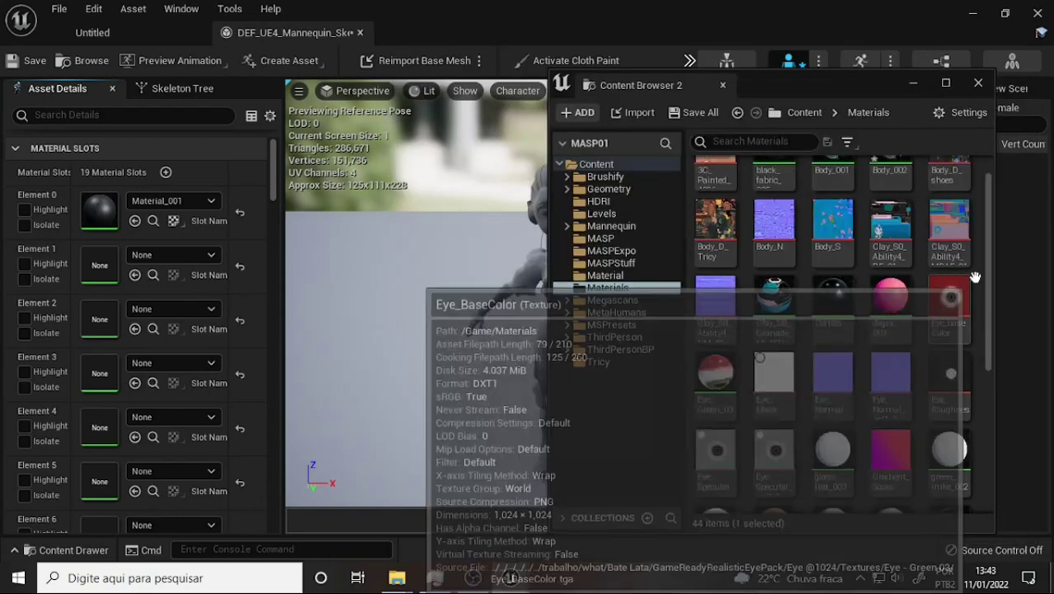
scroll(990, 253, "up", 1)
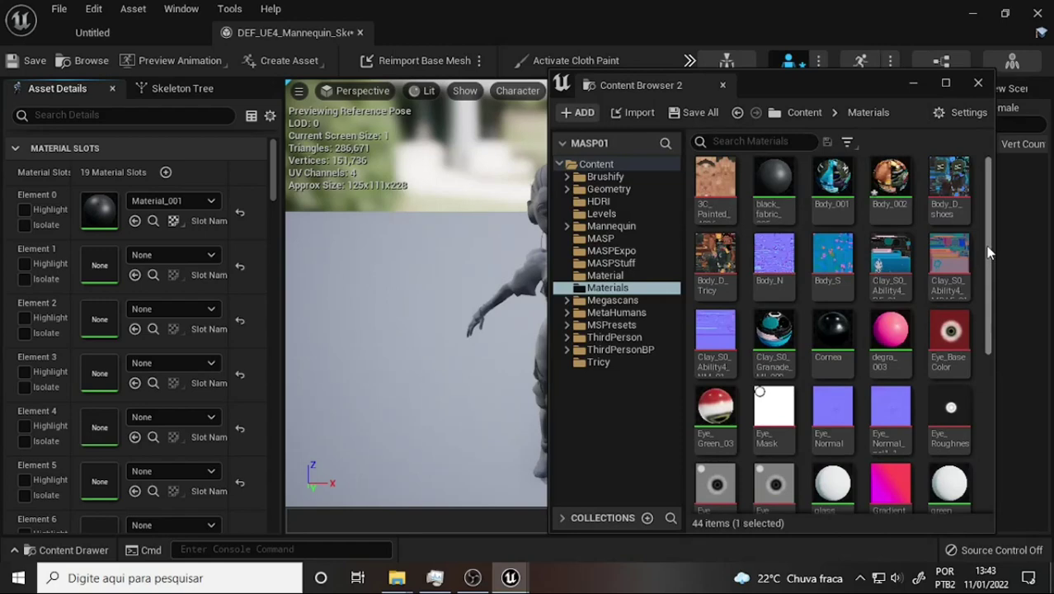
Drag Body_002 from the Materials browser onto the Element 1 slot, then nudge the browser right.
mouse_move(893, 181)
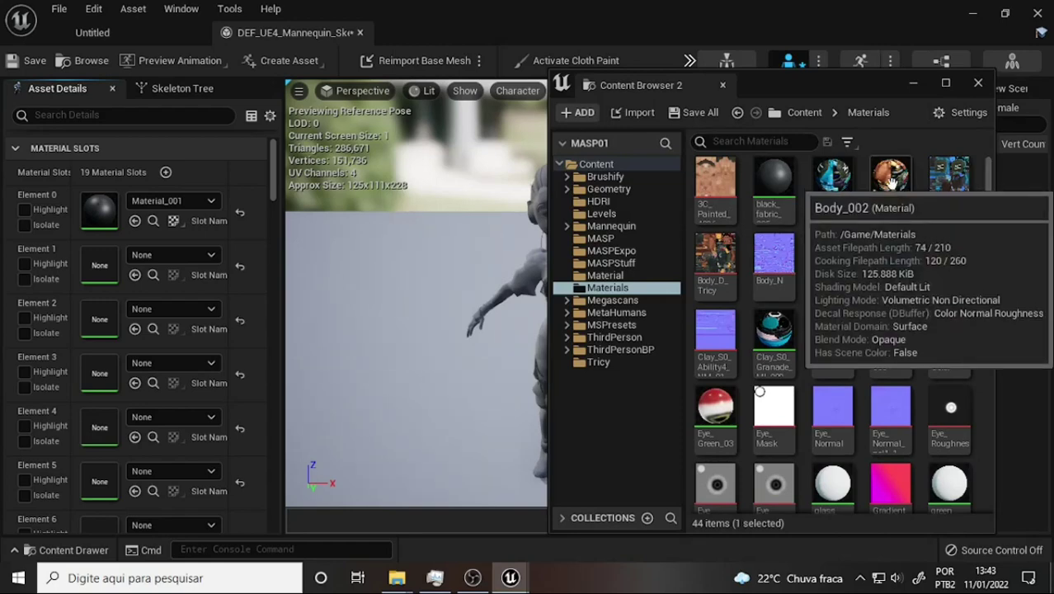
left_click_drag(893, 181, 98, 268)
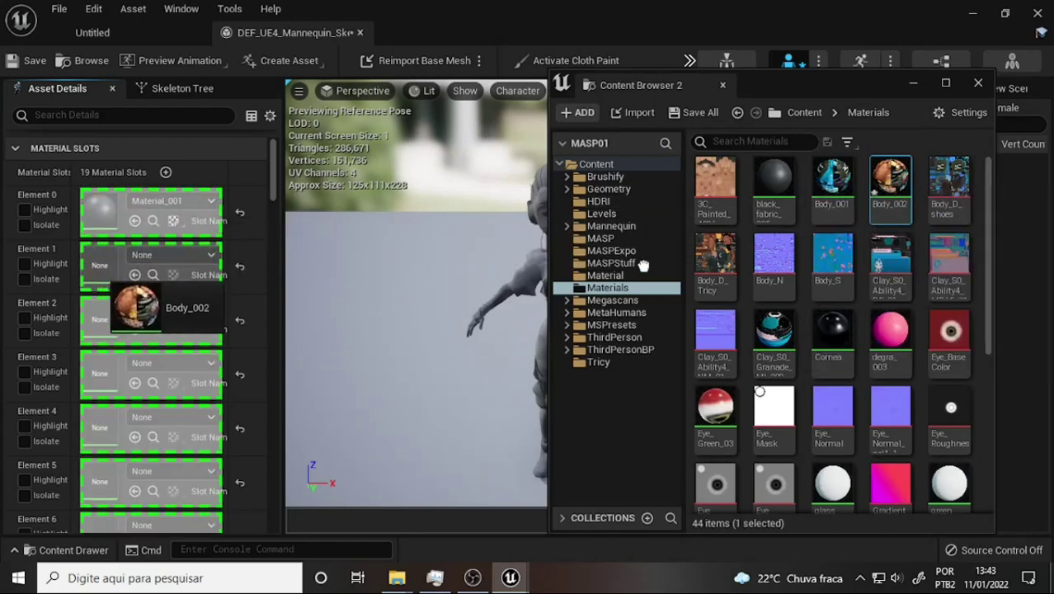
left_click_drag(643, 266, 99, 266)
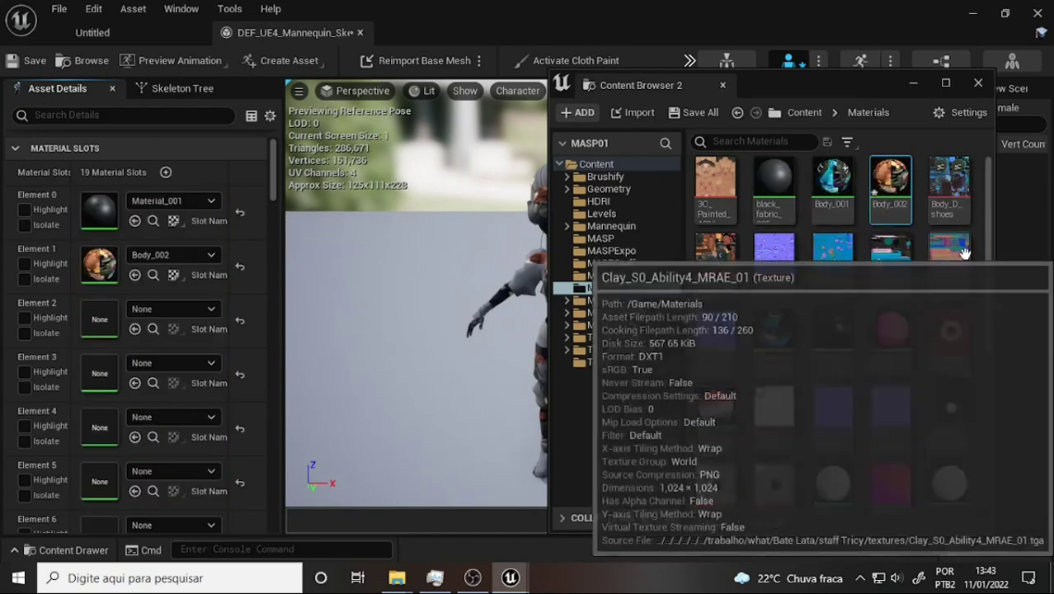
left_click_drag(989, 261, 990, 423)
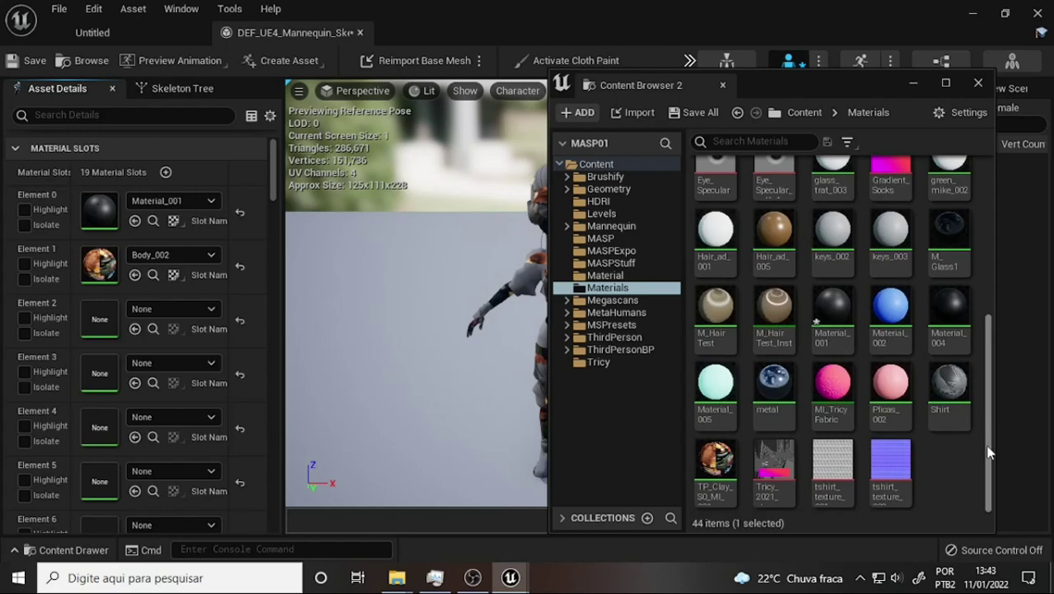
left_click_drag(988, 449, 983, 254)
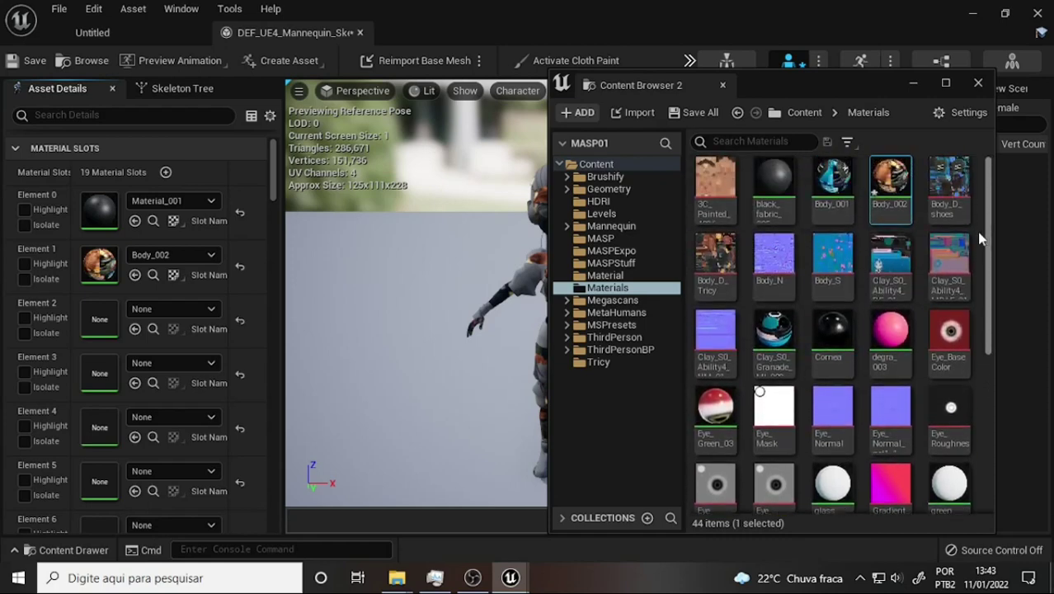
mouse_move(915, 168)
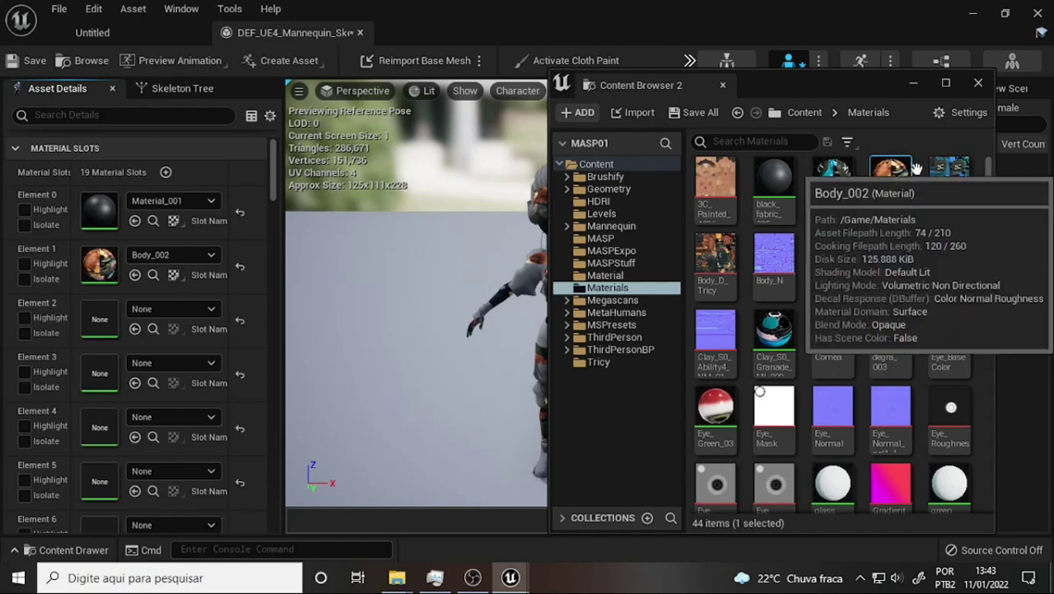
mouse_move(829, 98)
left_mouse_down()
mouse_move(878, 93)
mouse_move(856, 92)
left_mouse_up()
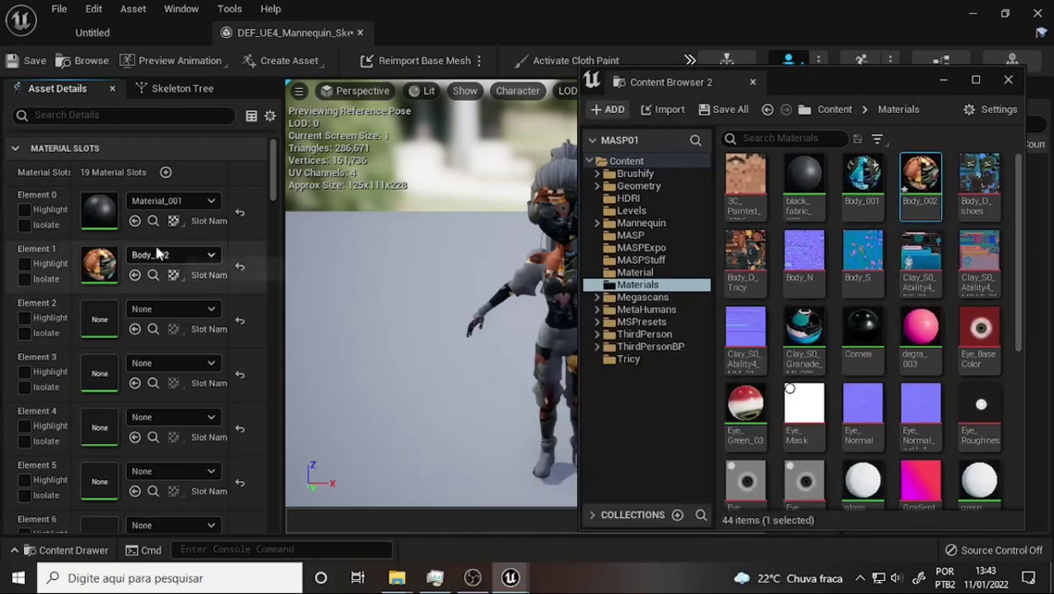
Scroll Element 1's material dropdown down to MI_TesteTricy and select it.
left_click(212, 259)
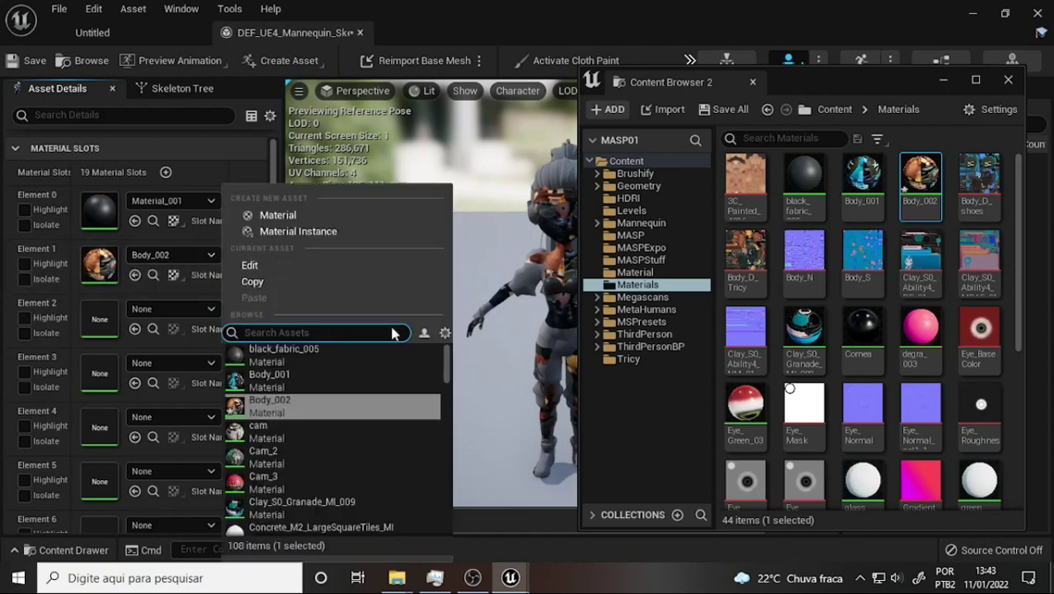
scroll(301, 421, "down", 3)
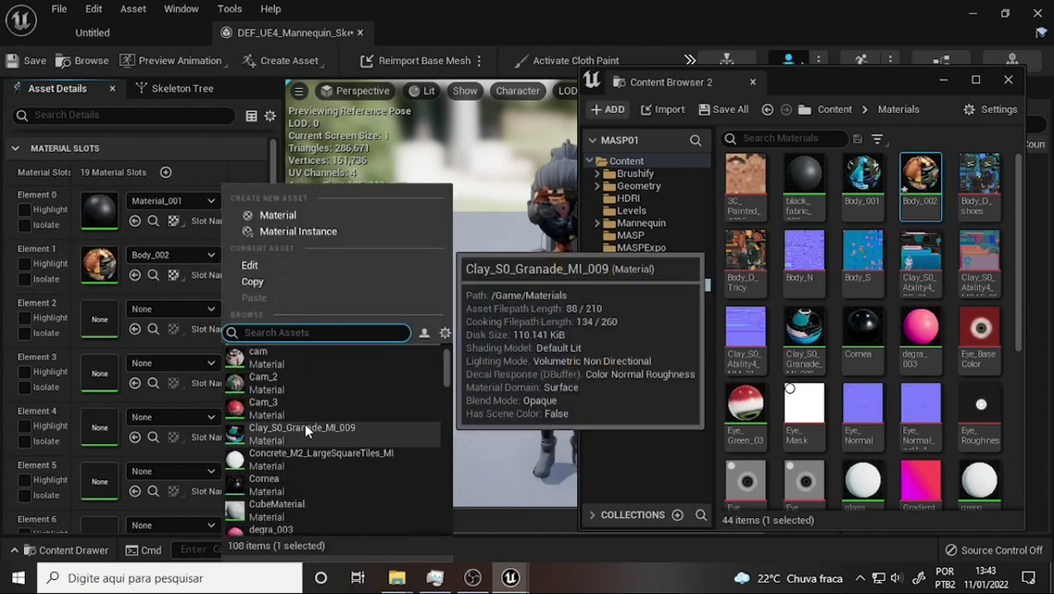
scroll(340, 375, "down", 2)
scroll(340, 371, "down", 2)
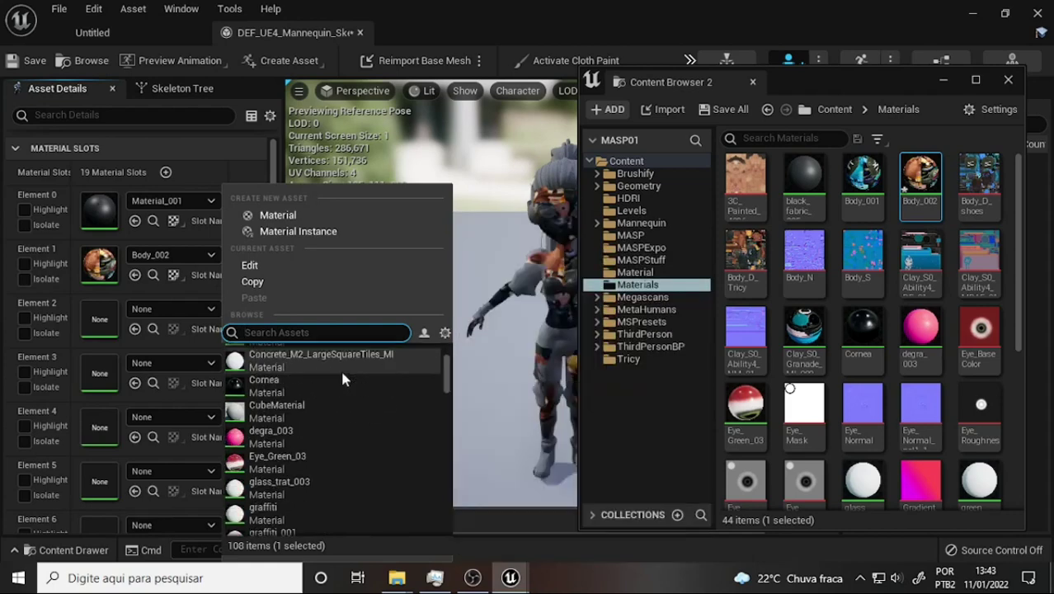
scroll(340, 371, "down", 2)
scroll(342, 376, "down", 3)
scroll(346, 384, "down", 2)
scroll(349, 388, "down", 2)
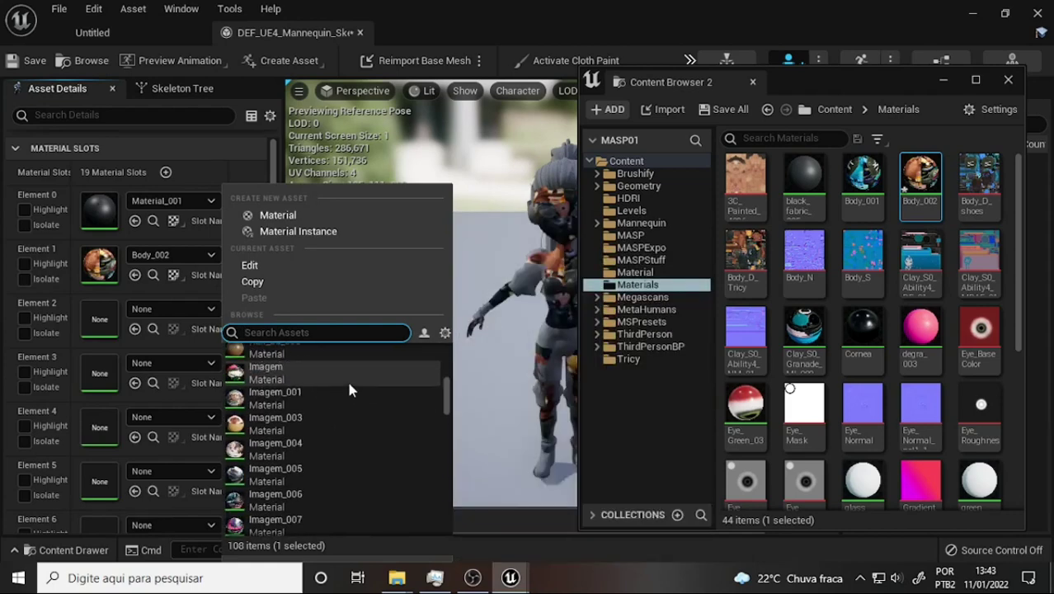
scroll(354, 394, "down", 3)
scroll(360, 402, "down", 3)
scroll(362, 406, "down", 2)
scroll(359, 396, "down", 3)
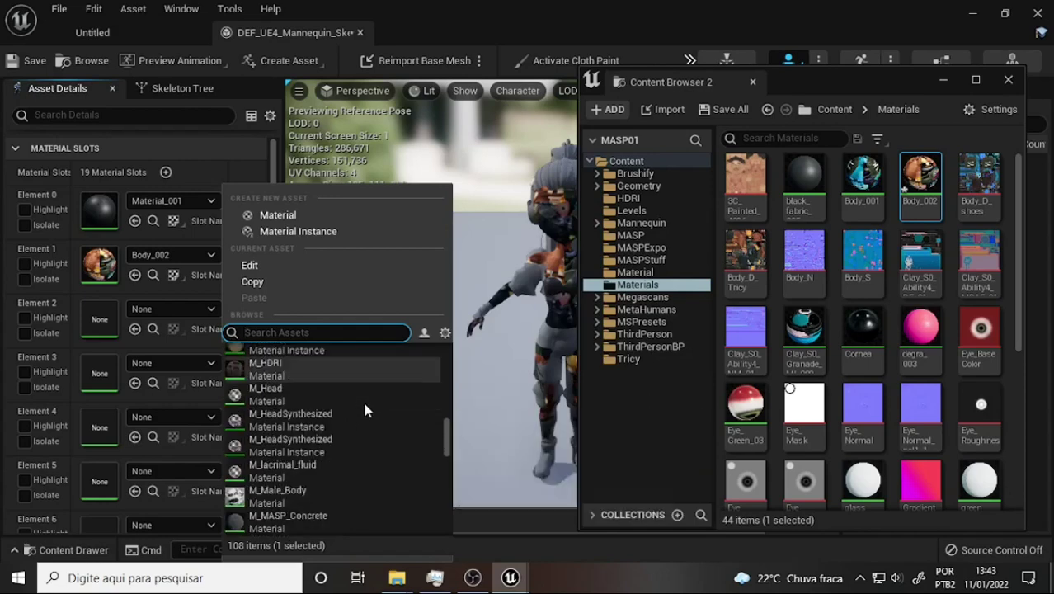
scroll(362, 399, "down", 3)
scroll(365, 401, "down", 1)
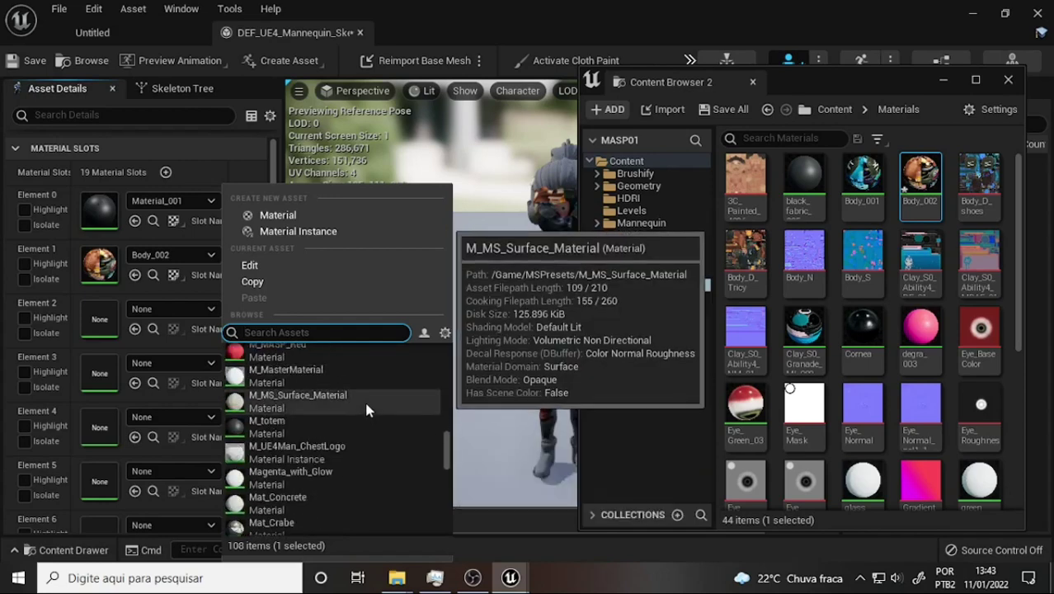
scroll(365, 396, "down", 2)
scroll(368, 406, "down", 2)
scroll(373, 416, "down", 2)
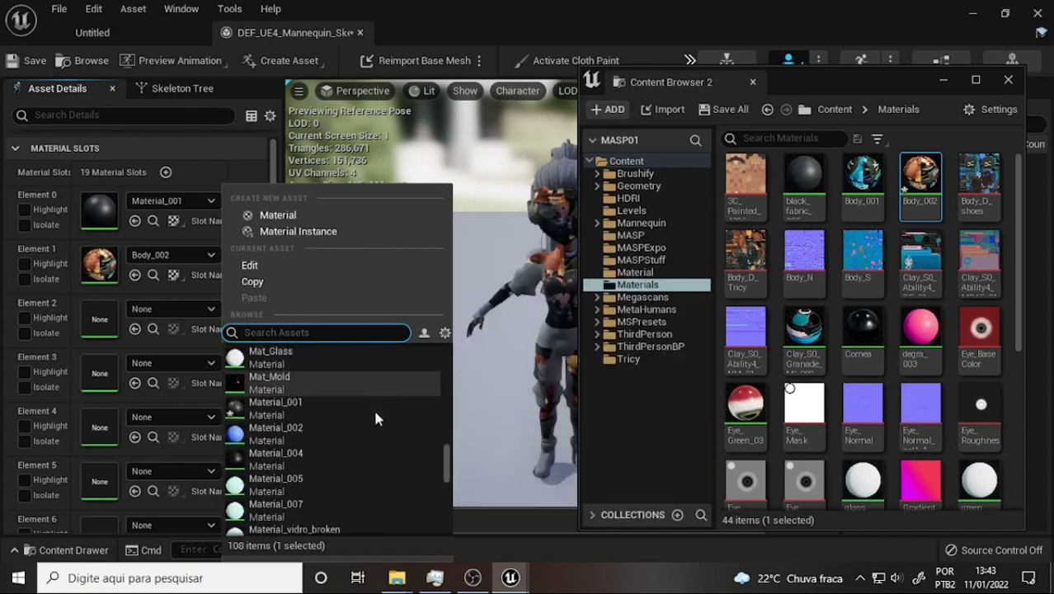
scroll(379, 420, "down", 2)
scroll(380, 422, "down", 1)
scroll(381, 424, "down", 1)
scroll(379, 418, "down", 2)
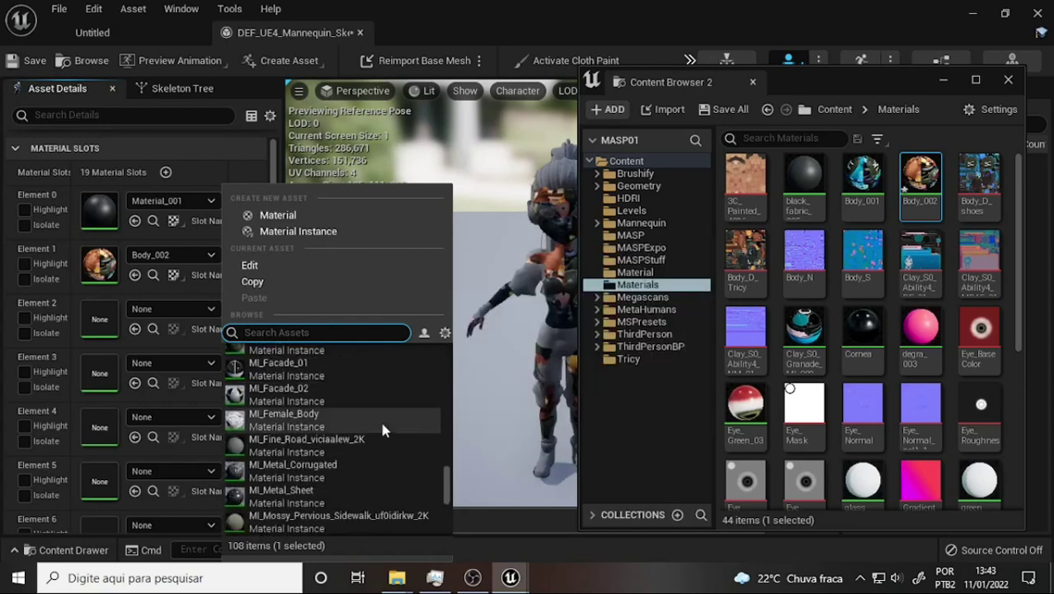
scroll(380, 418, "down", 2)
scroll(380, 418, "down", 1)
left_click(273, 470)
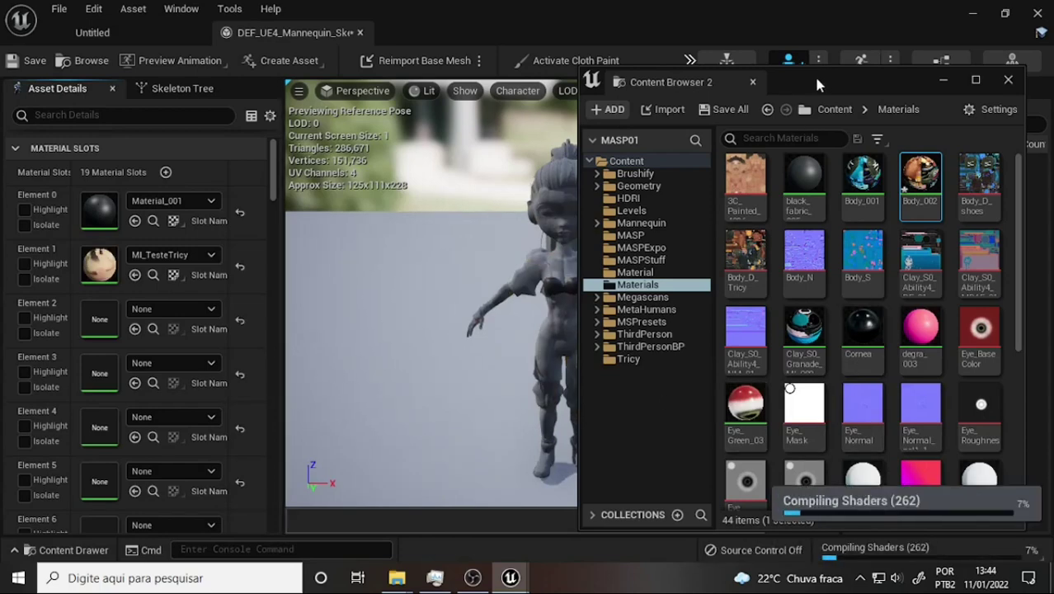
left_click_drag(817, 83, 852, 81)
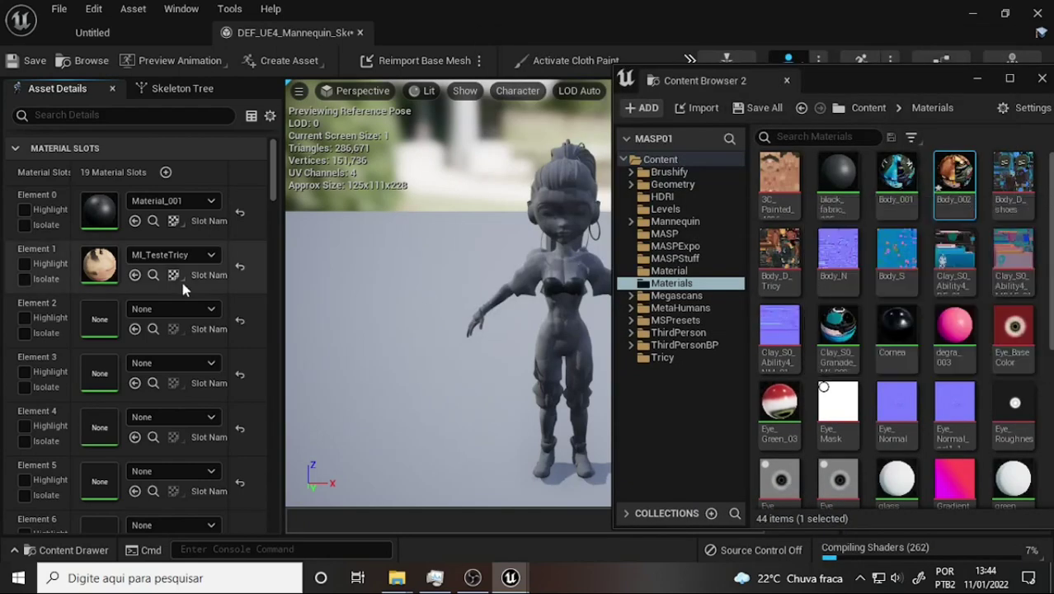
left_click(26, 334)
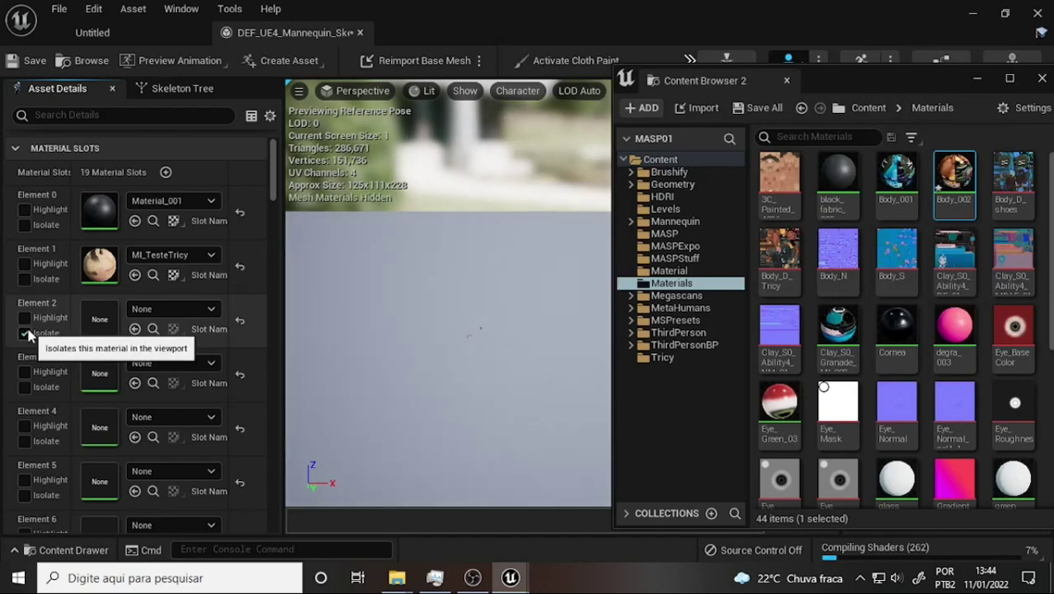
left_click(25, 334)
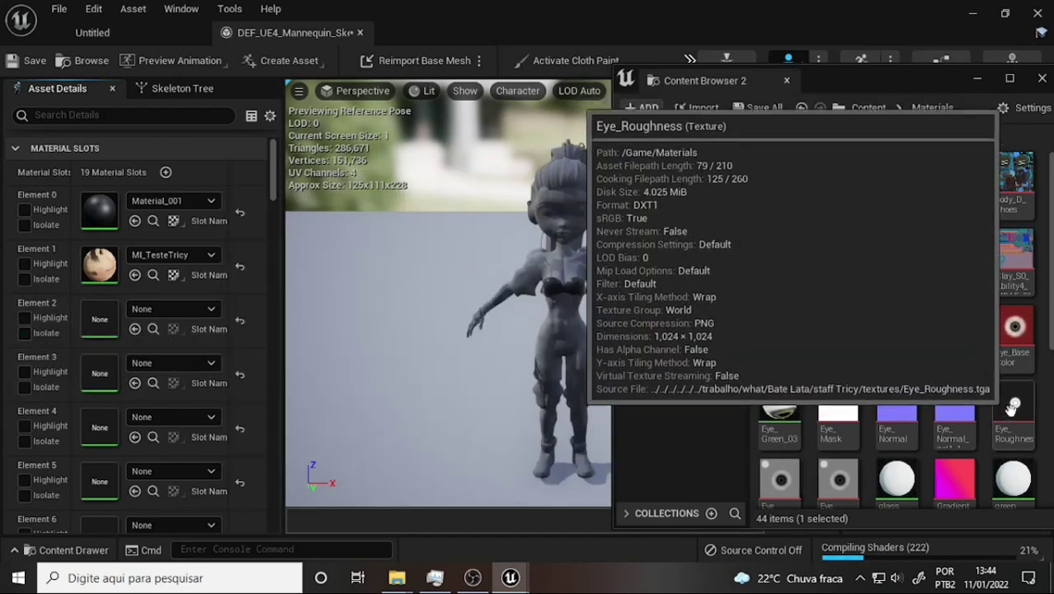
scroll(993, 406, "down", 1)
scroll(991, 412, "down", 2)
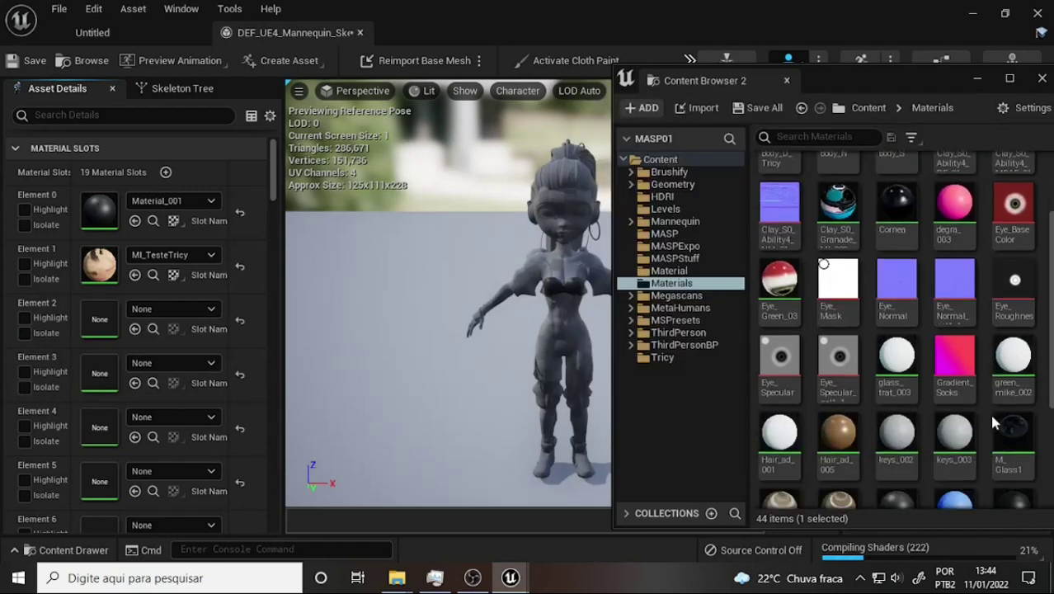
scroll(989, 411, "down", 1)
scroll(985, 417, "down", 3)
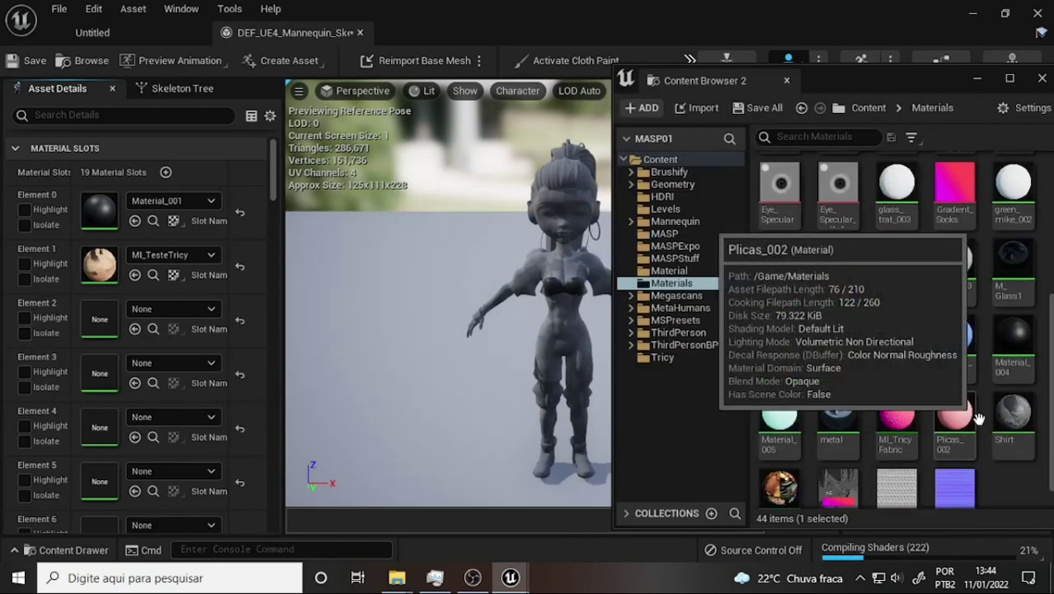
scroll(997, 312, "up", 2)
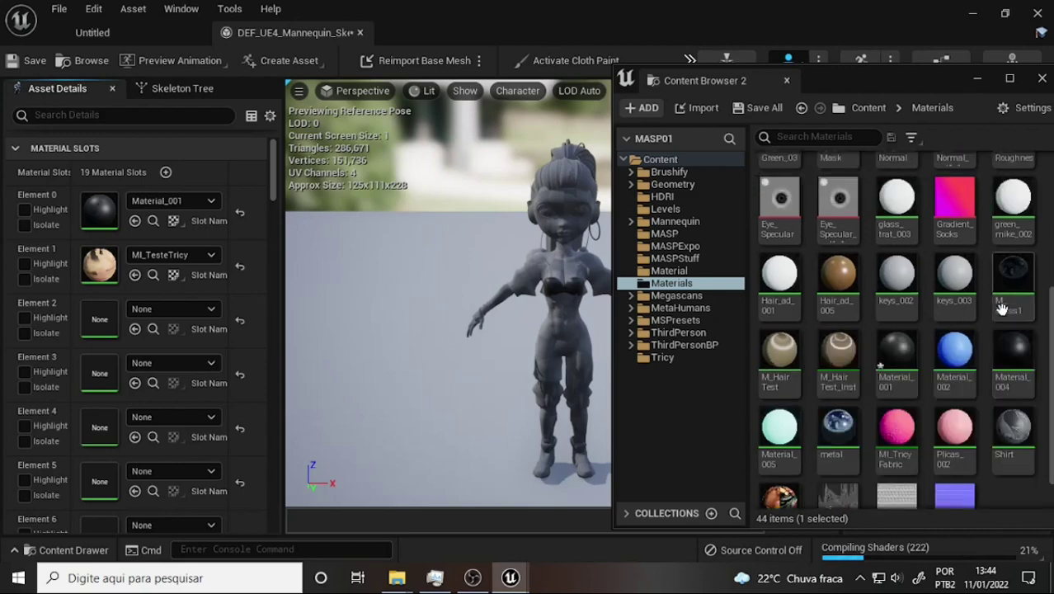
scroll(996, 312, "up", 1)
scroll(995, 315, "up", 1)
scroll(993, 320, "up", 1)
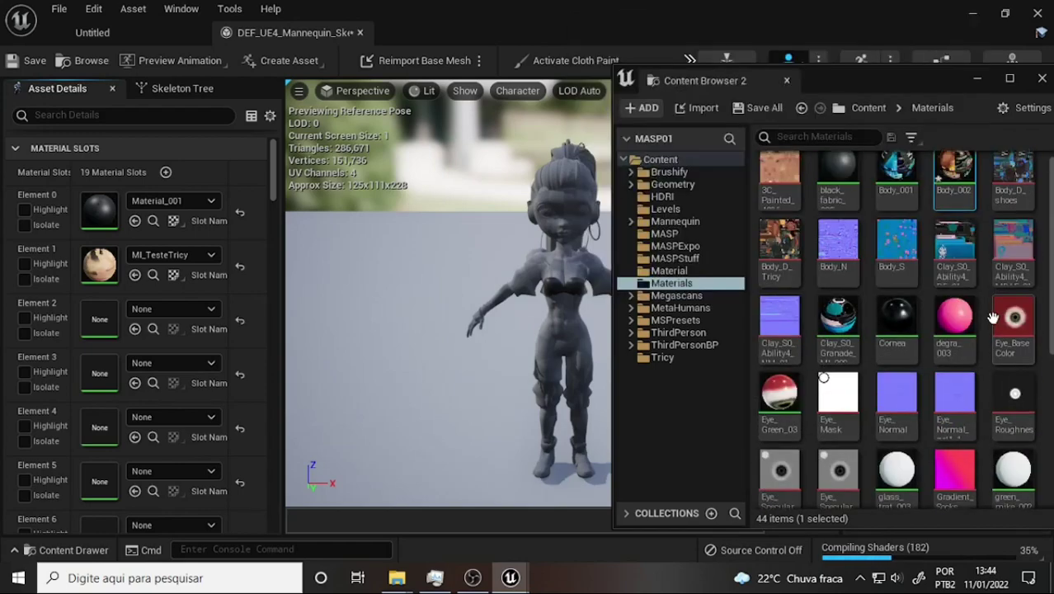
left_click(23, 388)
left_click(22, 388)
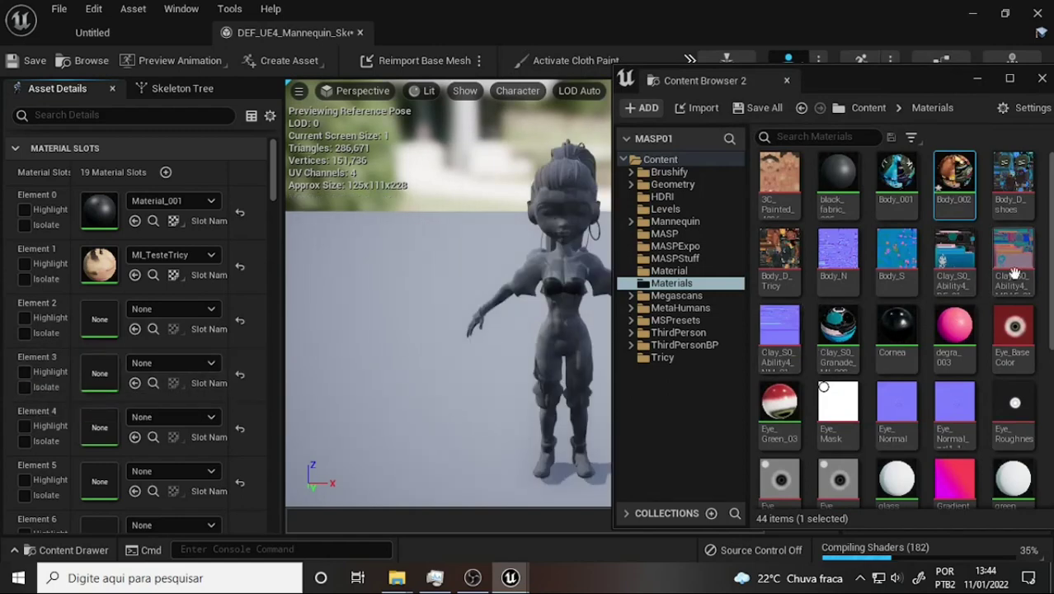
Drop Body_002 from Content Browser 2 onto the mesh's Element 3 material slot.
mouse_move(954, 177)
left_mouse_down()
mouse_move(99, 373)
mouse_move(293, 360)
left_mouse_up()
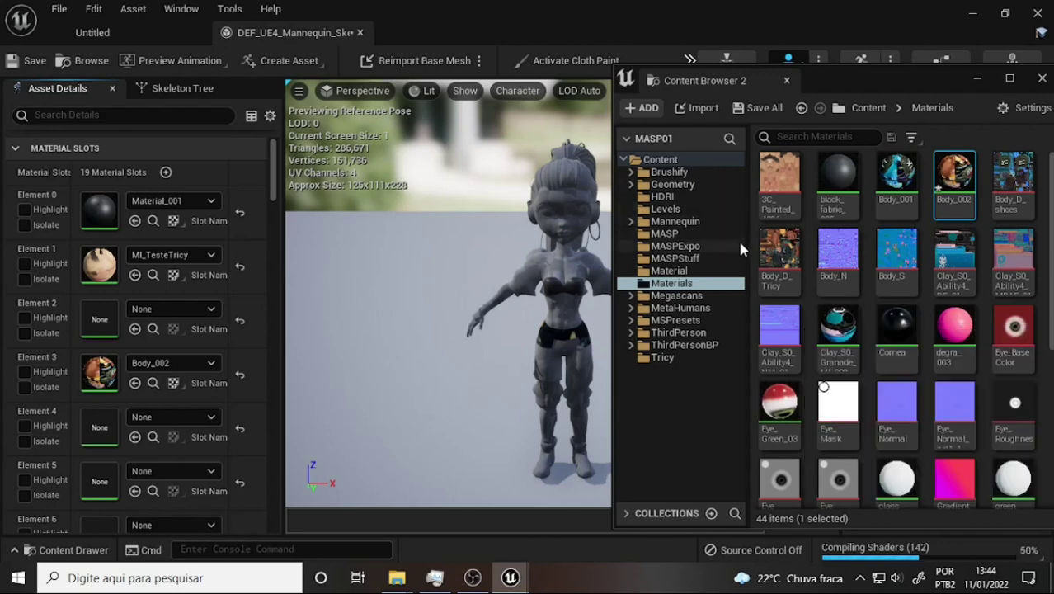
scroll(861, 346, "down", 1)
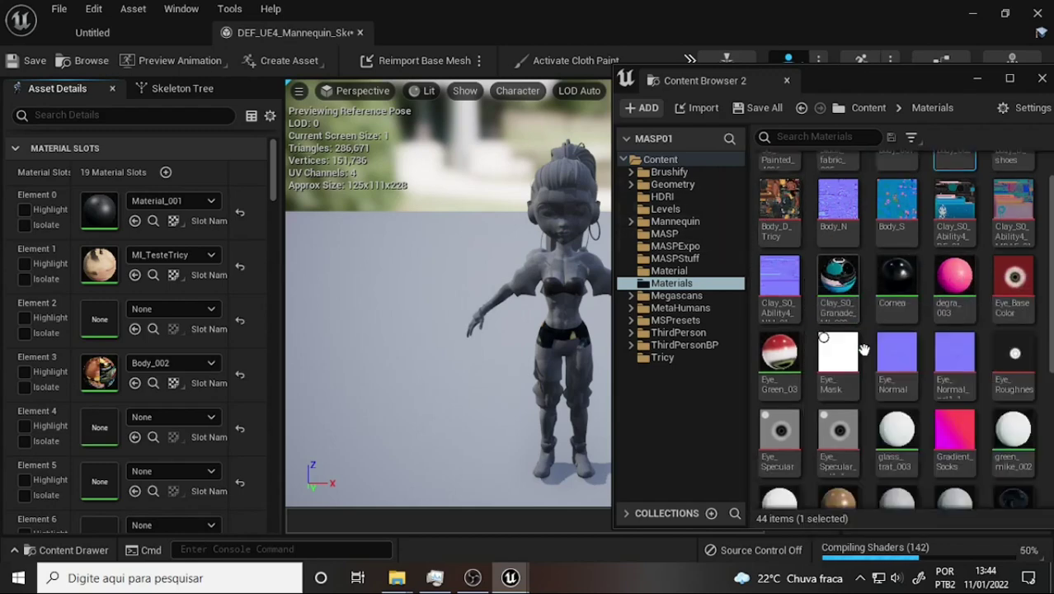
scroll(914, 334, "down", 2)
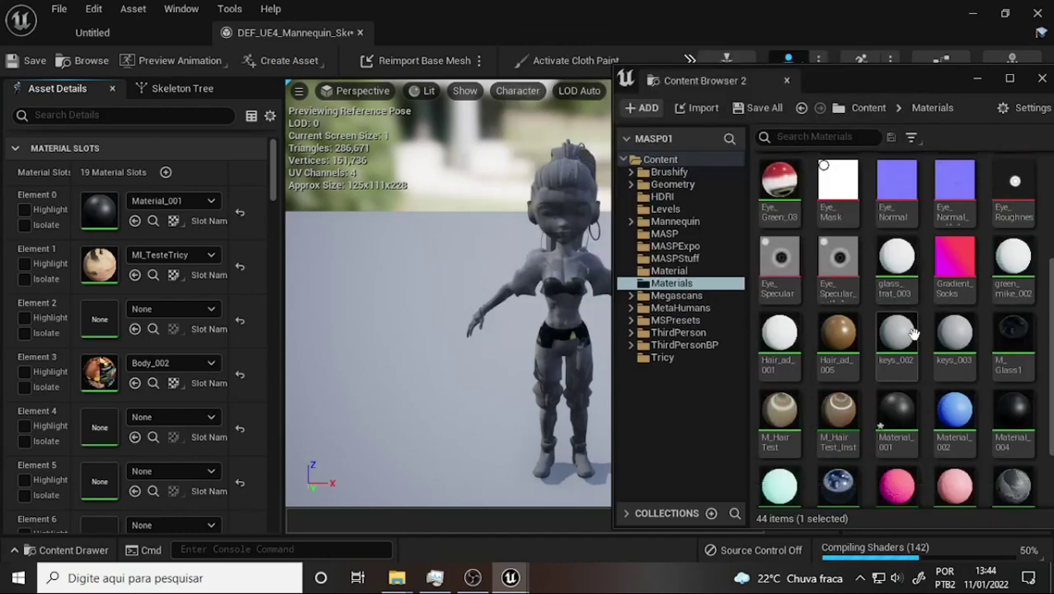
scroll(913, 334, "down", 1)
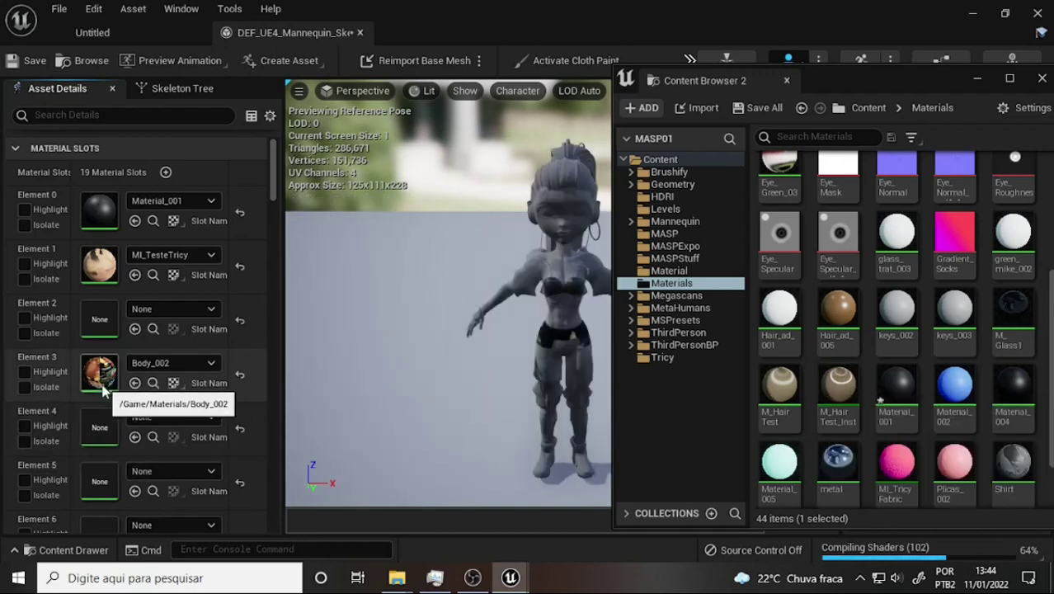
Preview Element 5 in isolation, then assign Eye_Green_03 to the Element 5 slot.
scroll(162, 369, "down", 2)
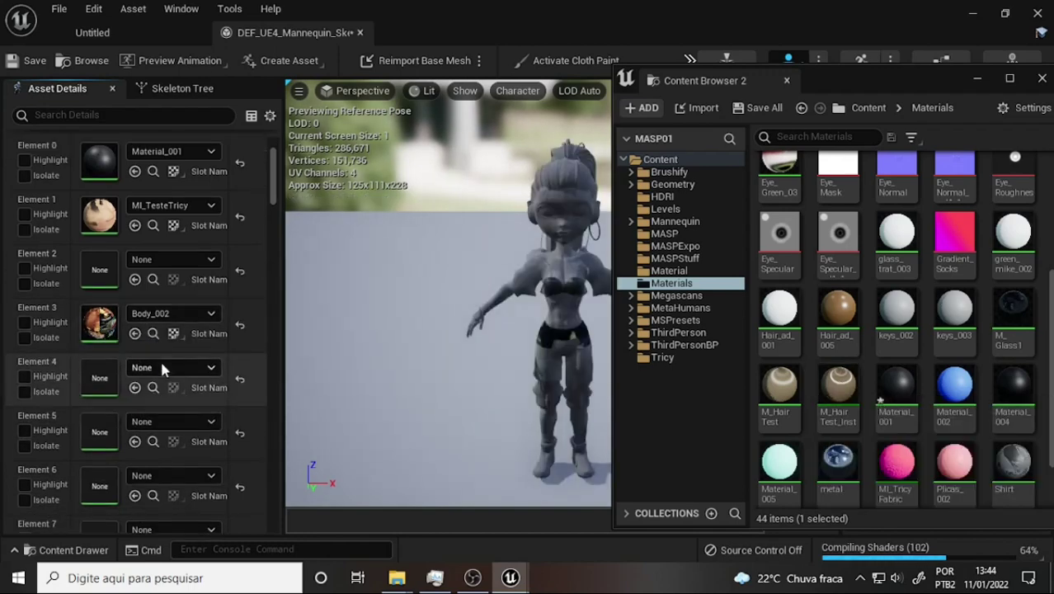
left_click(24, 446)
left_click(23, 447)
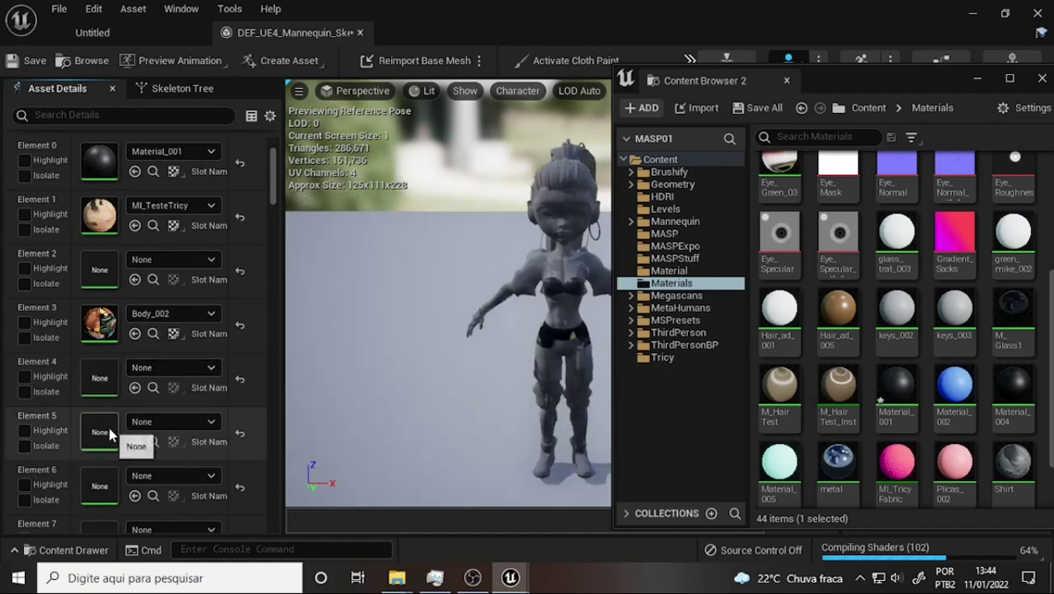
scroll(933, 244, "up", 1)
scroll(933, 244, "up", 1)
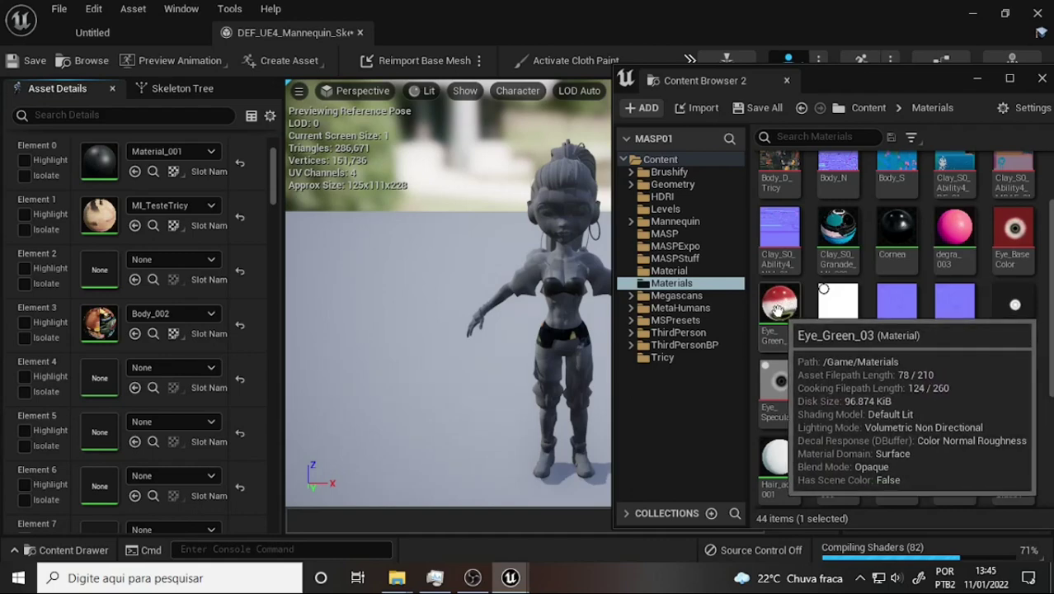
mouse_move(782, 312)
left_mouse_down()
mouse_move(138, 433)
mouse_move(104, 429)
mouse_move(112, 437)
left_mouse_up()
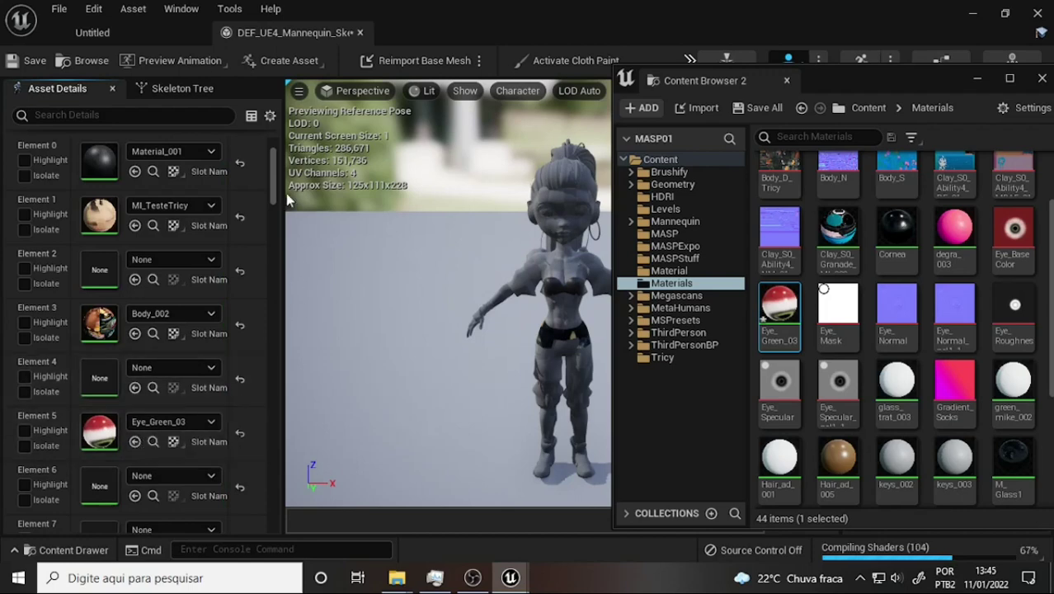
scroll(272, 198, "down", 10)
scroll(272, 198, "up", 10)
scroll(272, 198, "down", 1)
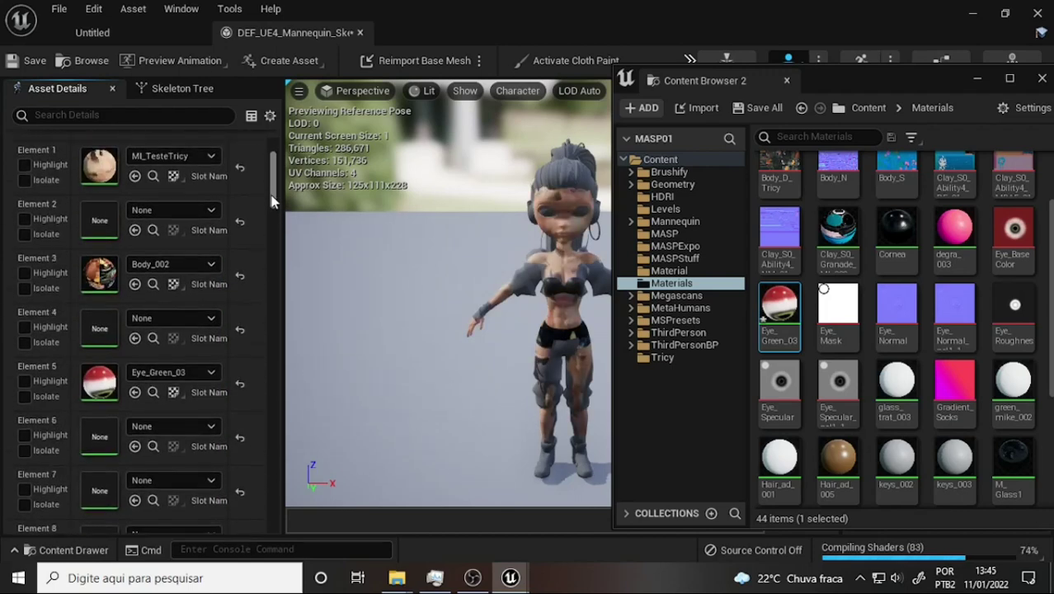
scroll(272, 197, "up", 1)
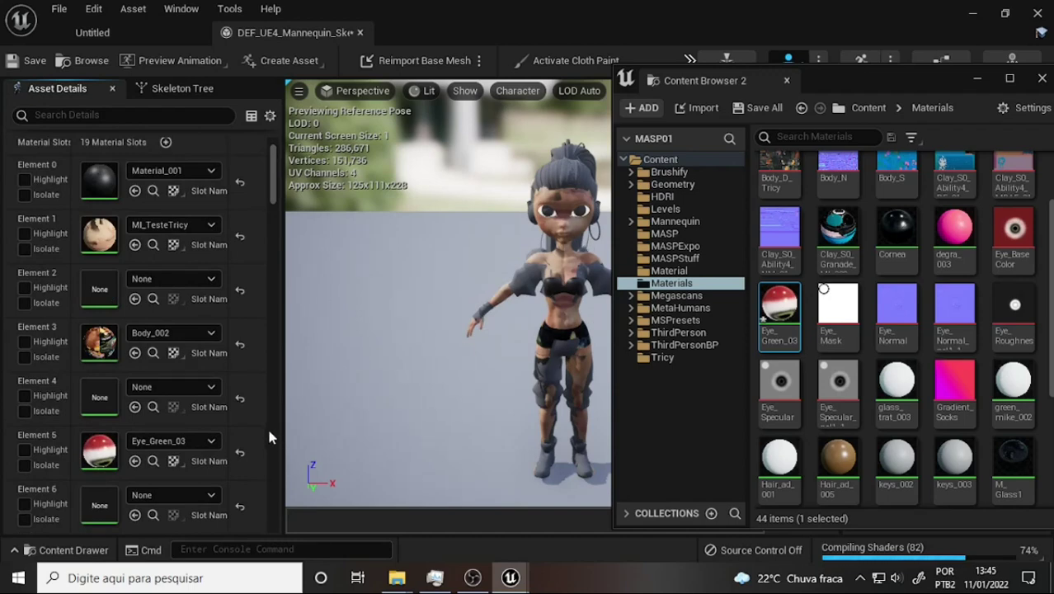
Preview Element 6 in isolation, then drop Eye_Green_03 onto the Element 6 slot.
left_click(24, 520)
left_click(25, 519)
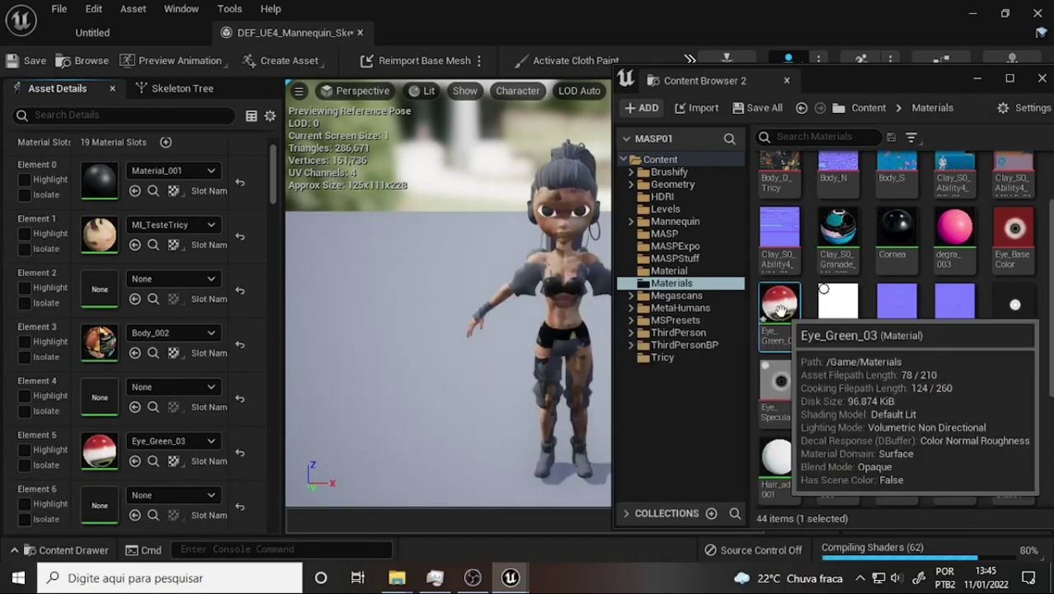
left_click_drag(779, 306, 105, 503)
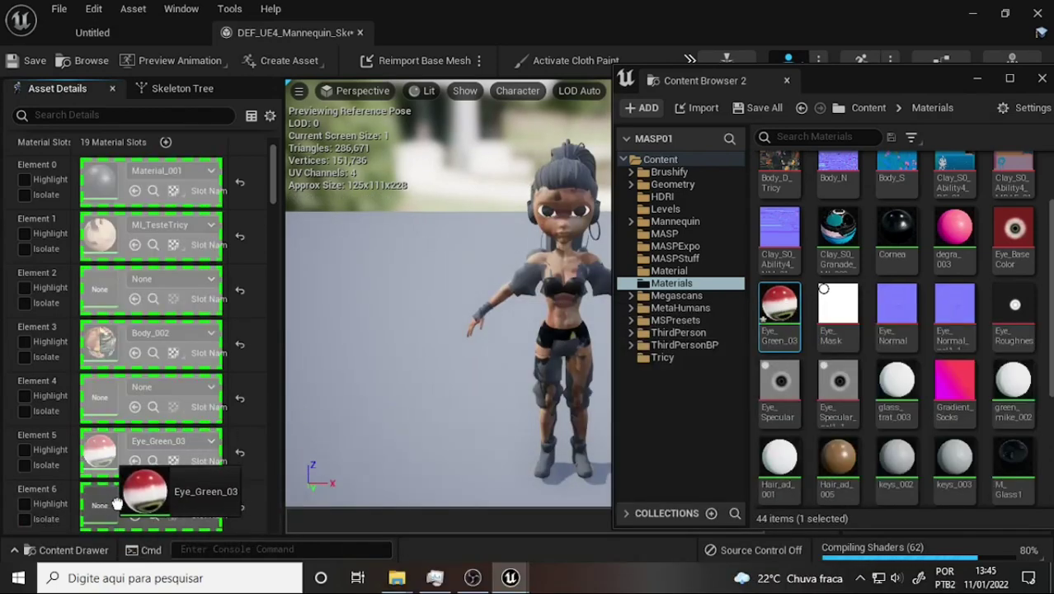
left_click_drag(238, 495, 245, 495)
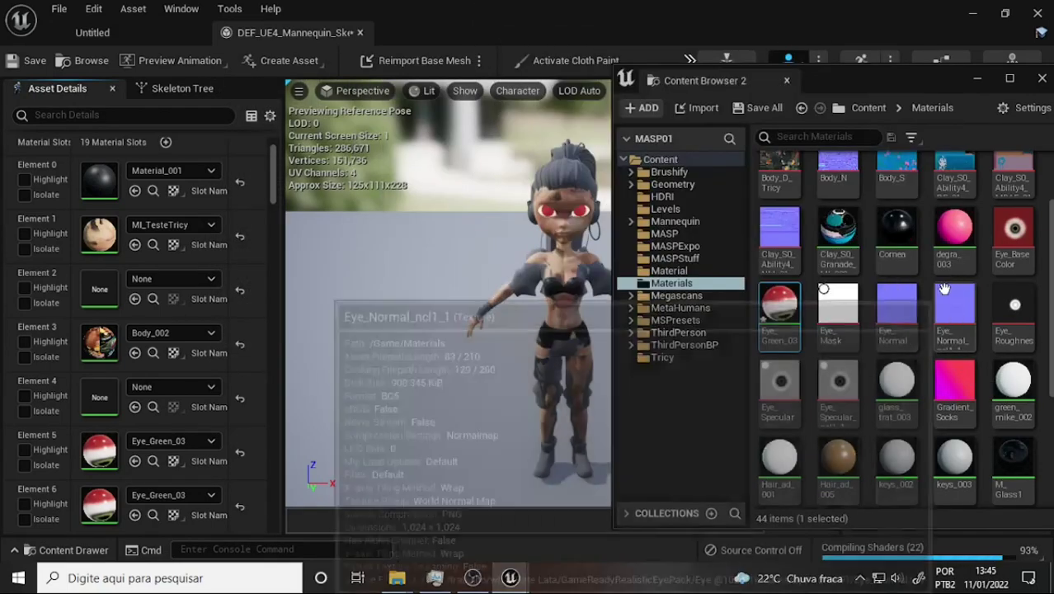
scroll(829, 370, "down", 3)
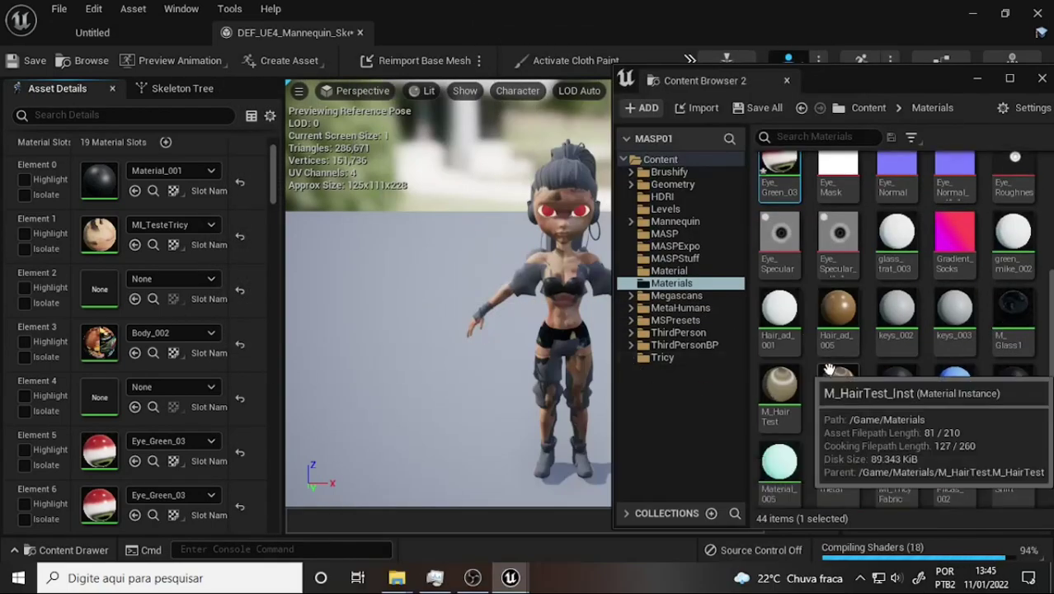
left_click_drag(271, 188, 271, 219)
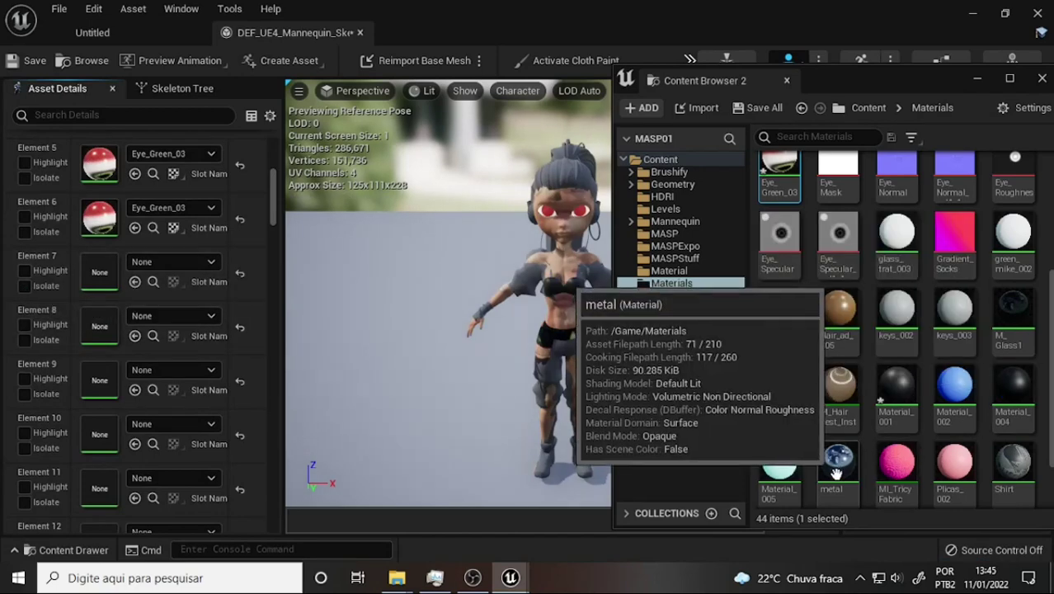
mouse_move(838, 466)
left_mouse_down()
mouse_move(122, 267)
mouse_move(105, 284)
left_mouse_up()
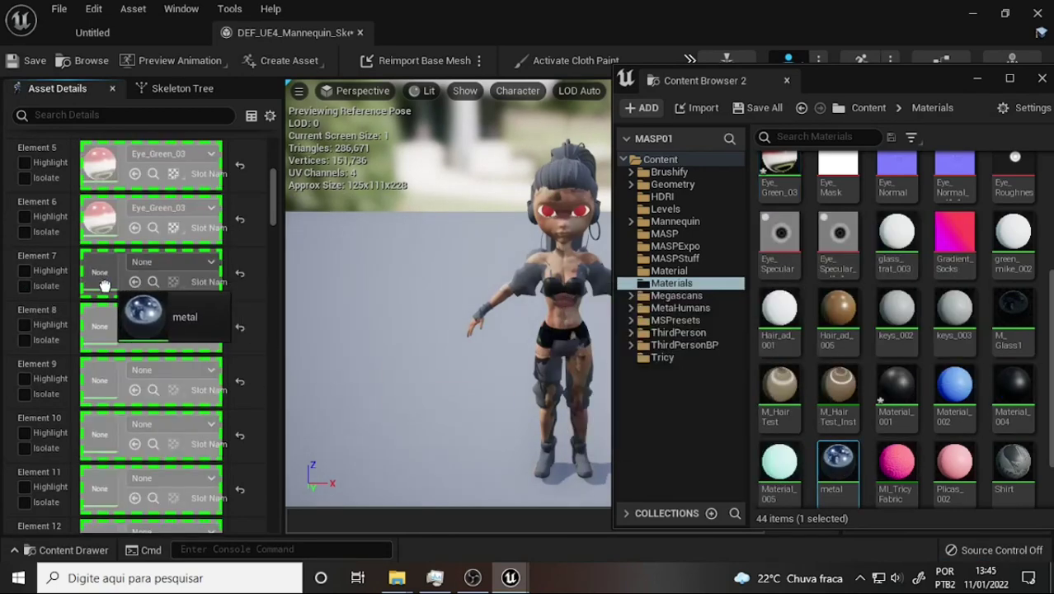
left_click(25, 340)
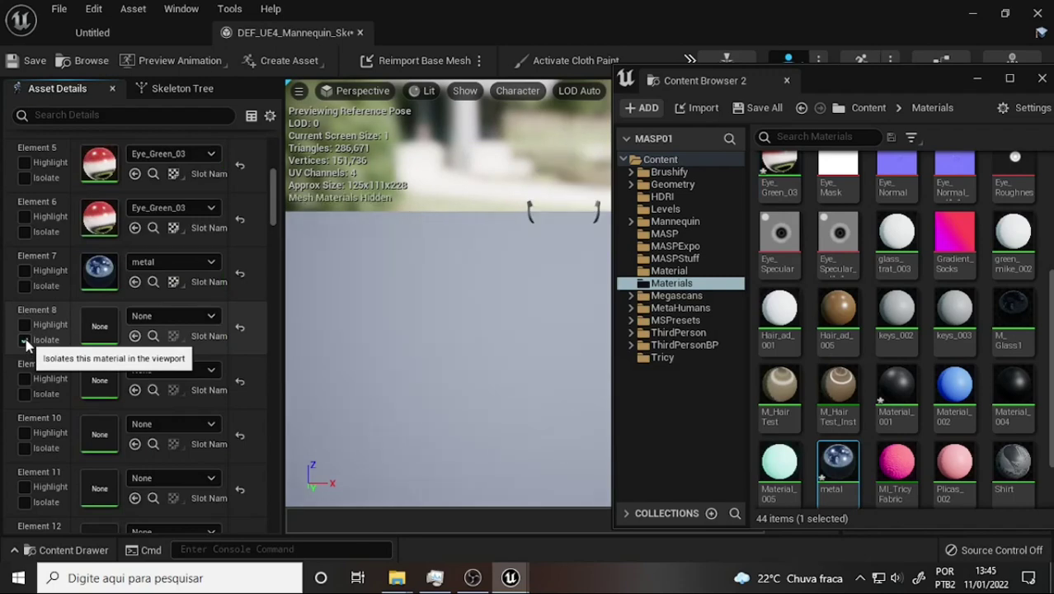
left_click(24, 341)
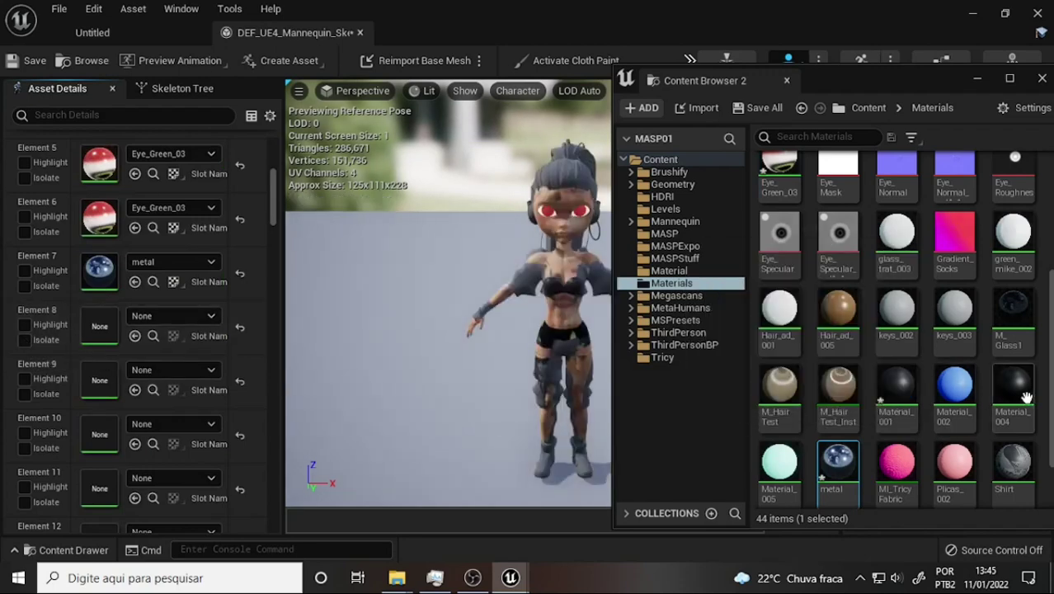
left_click_drag(969, 392, 101, 321)
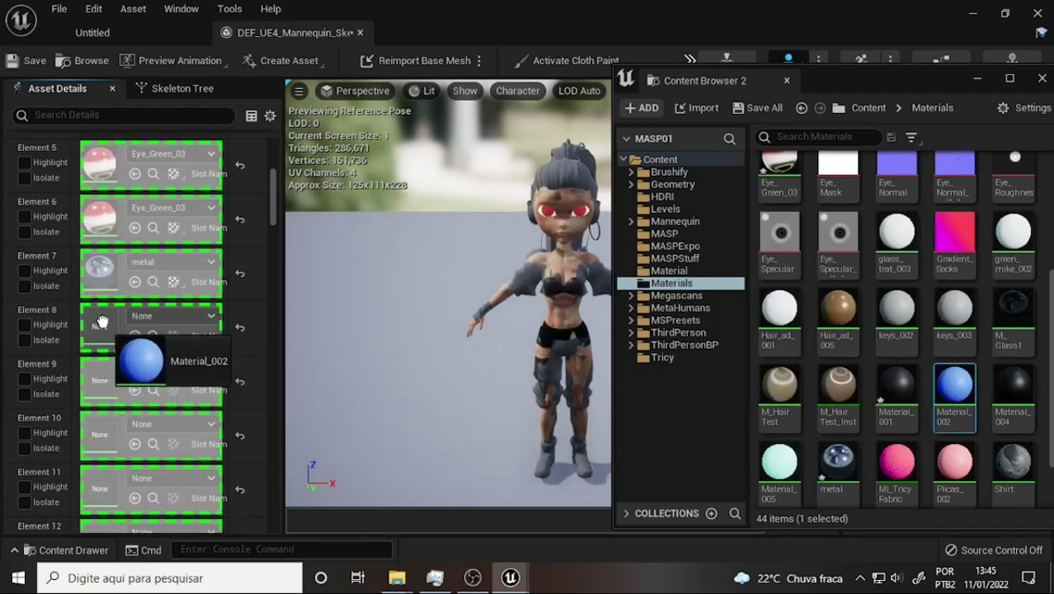
left_click_drag(27, 394, 27, 388)
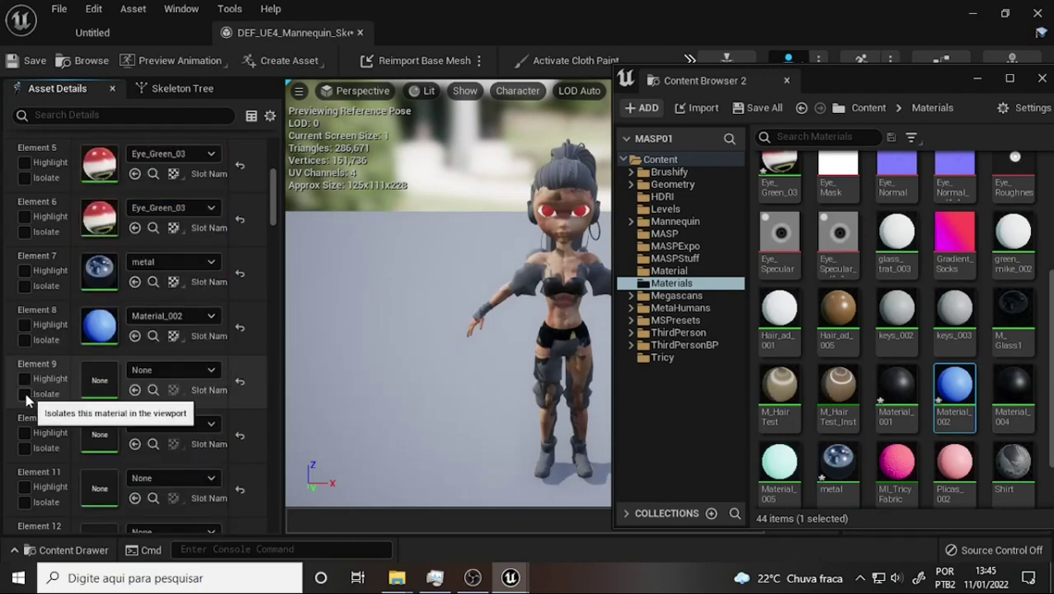
left_click(25, 395)
left_click(25, 394)
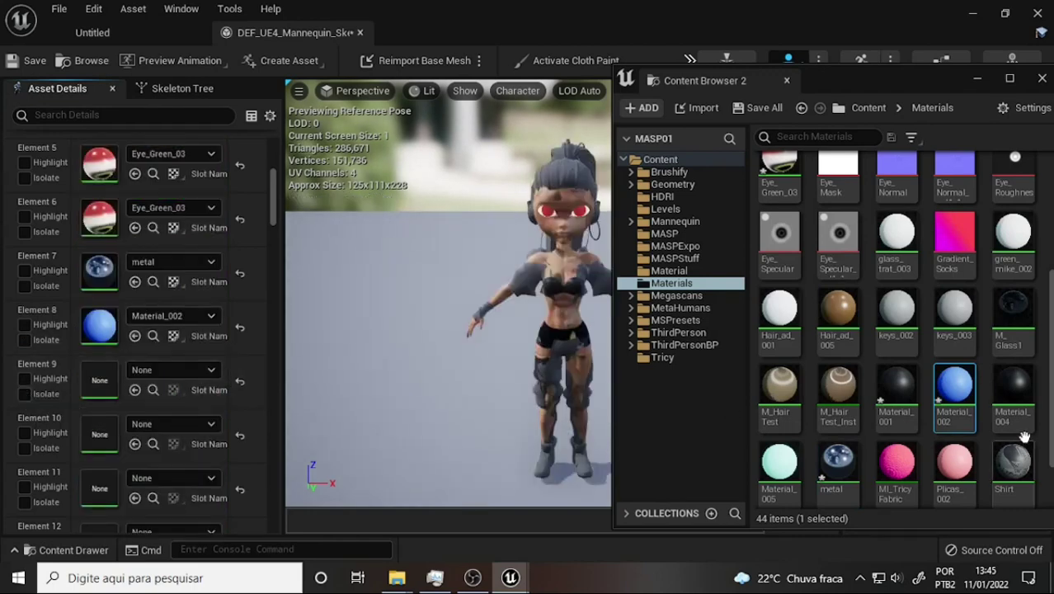
scroll(993, 417, "up", 1)
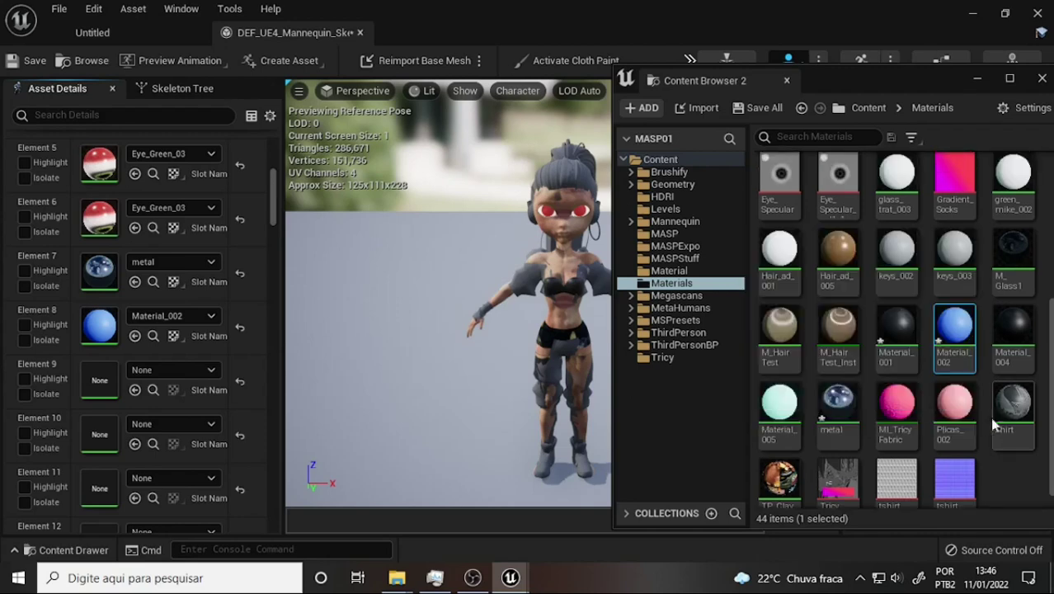
scroll(983, 417, "up", 2)
scroll(984, 418, "up", 2)
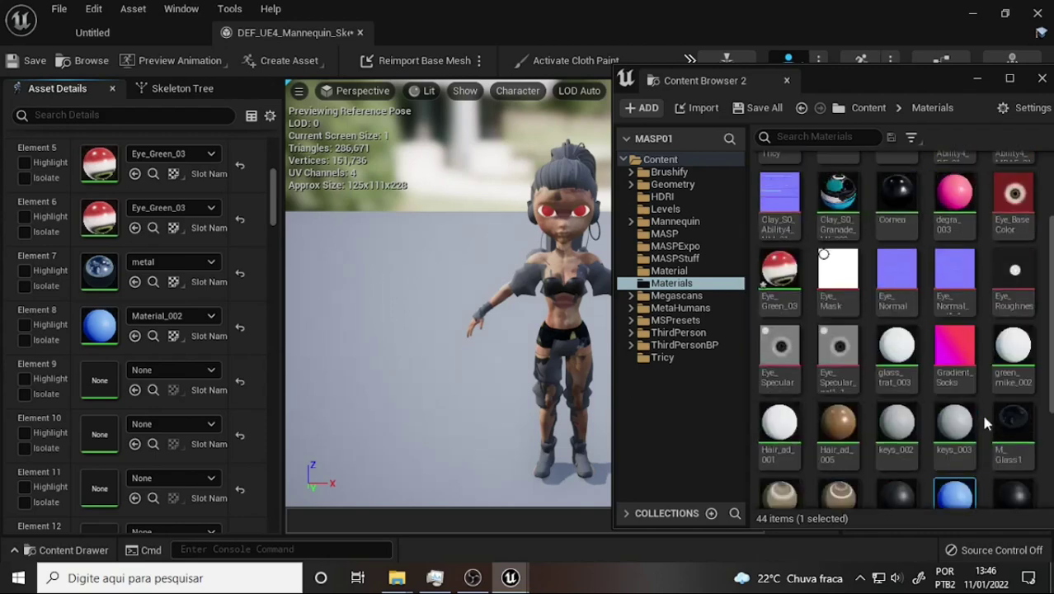
scroll(981, 411, "up", 2)
scroll(924, 347, "down", 2)
scroll(916, 337, "down", 2)
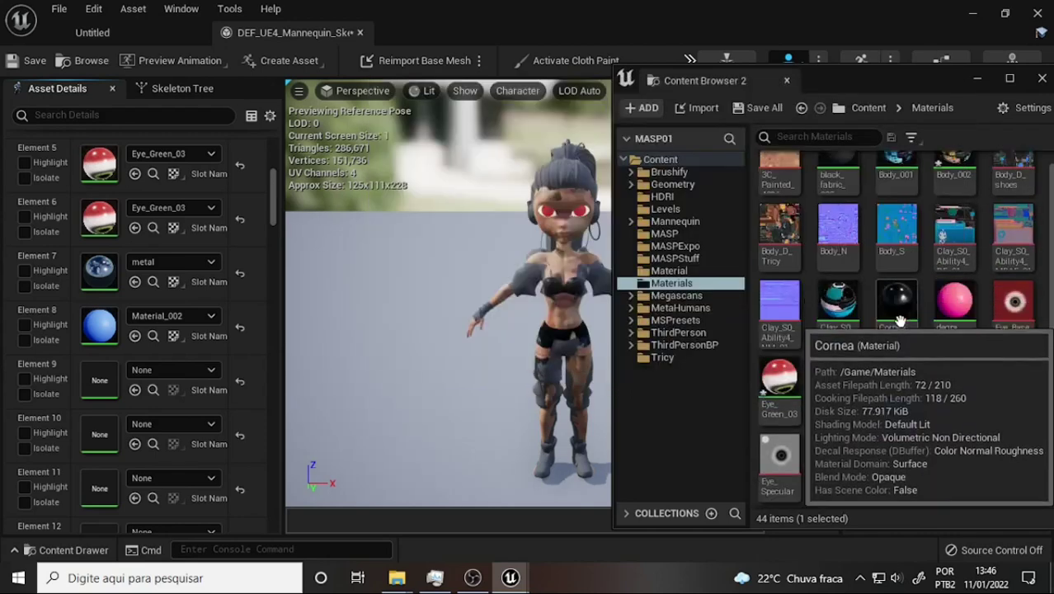
scroll(916, 337, "down", 2)
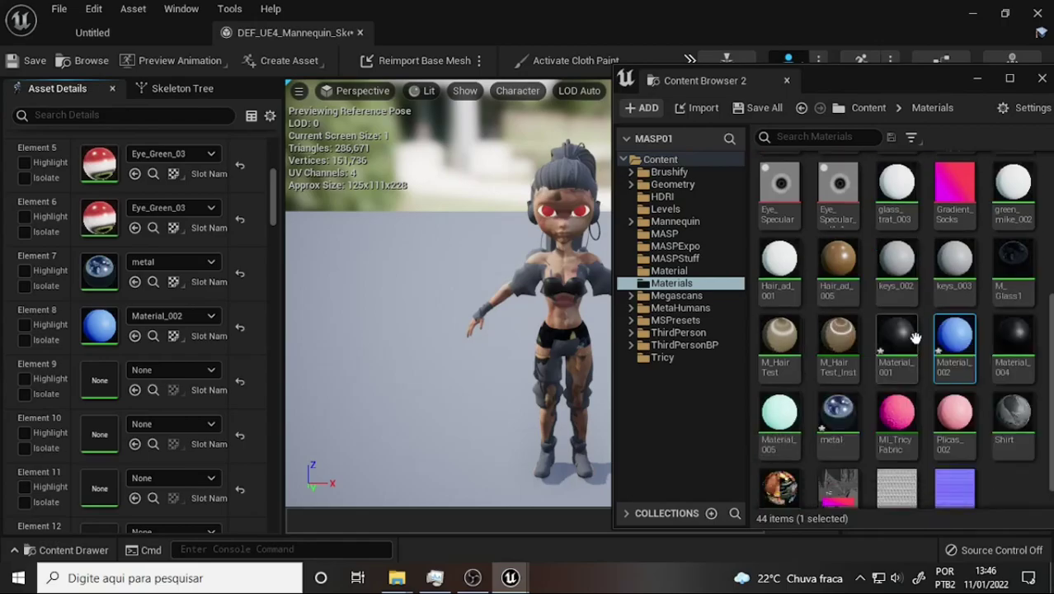
left_click(473, 578)
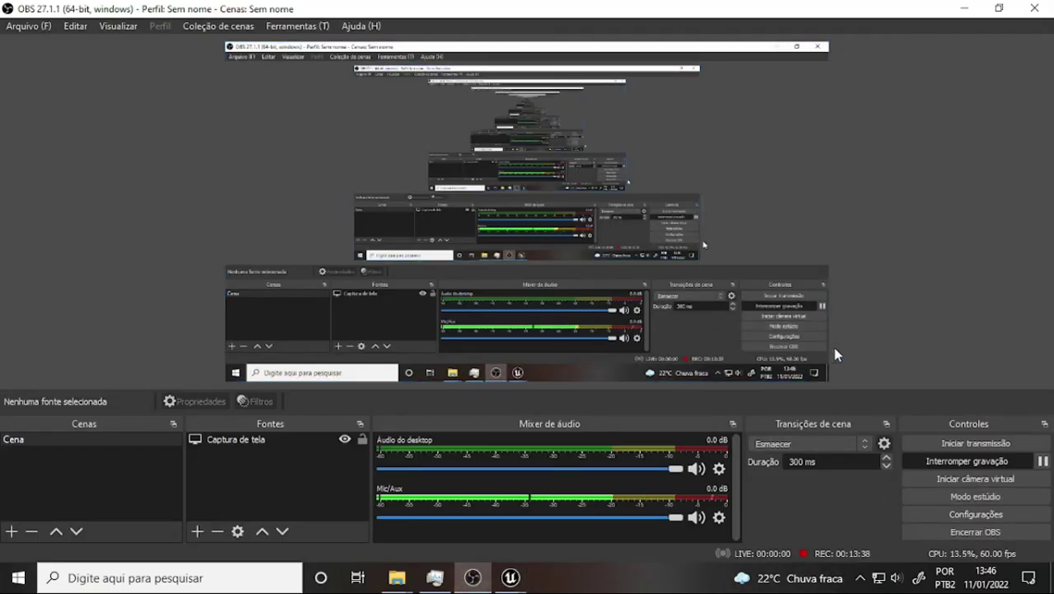
left_click(517, 575)
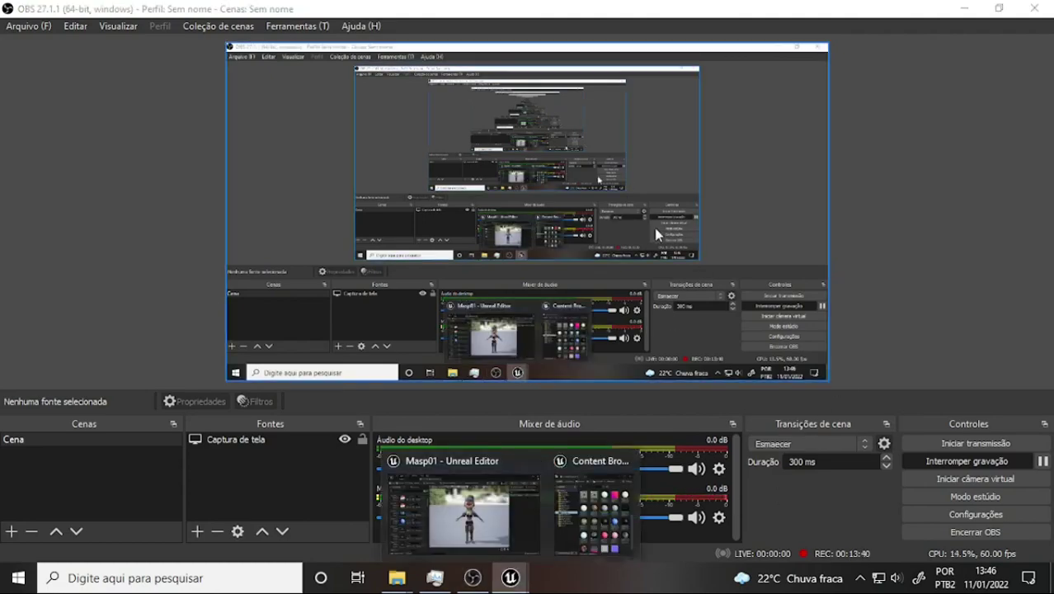
left_click(491, 506)
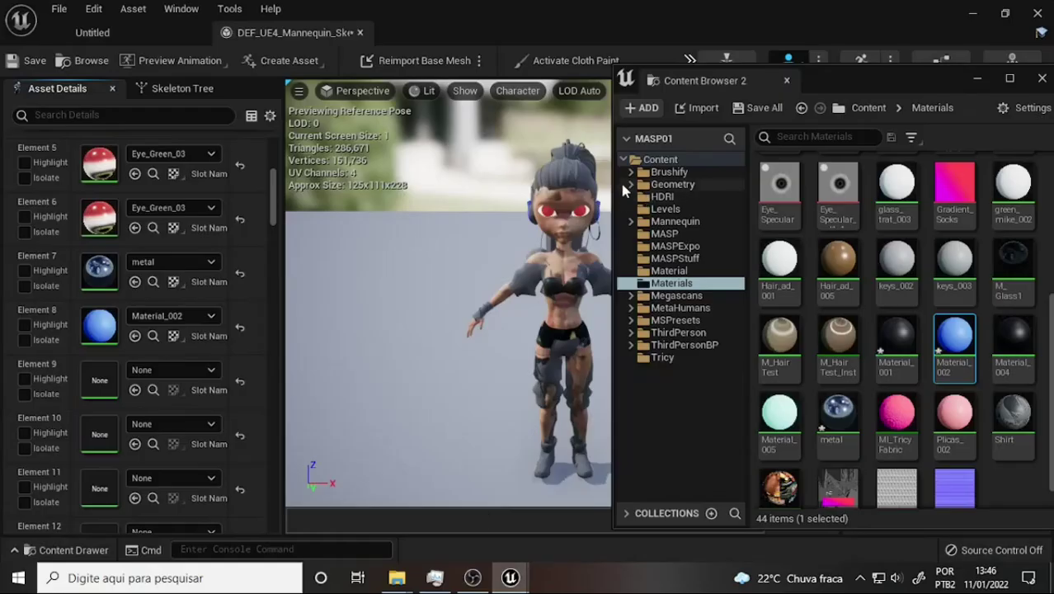
Open the Material folder and widen the floating Content Browser to show its 30 assets.
mouse_move(615, 167)
left_mouse_down()
mouse_move(753, 173)
mouse_move(732, 169)
left_mouse_up()
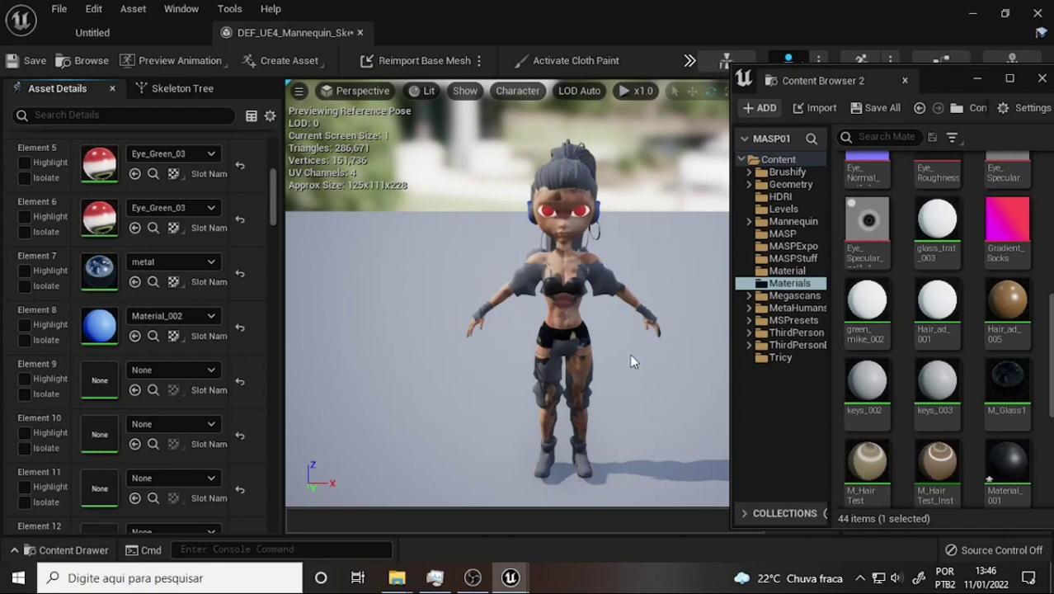
left_click(786, 272)
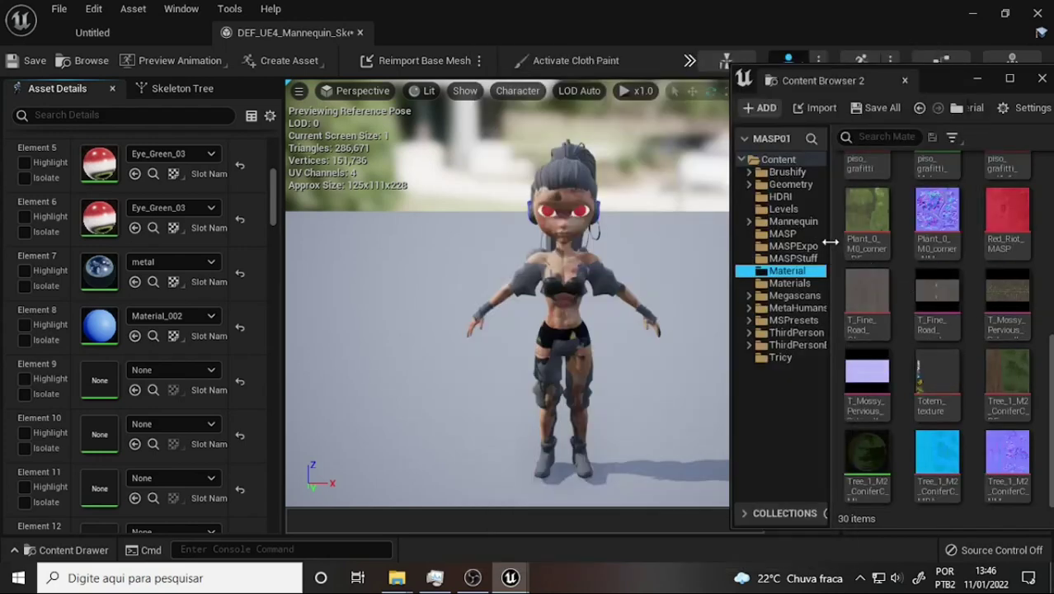
left_click_drag(830, 246, 696, 244)
left_click(737, 190)
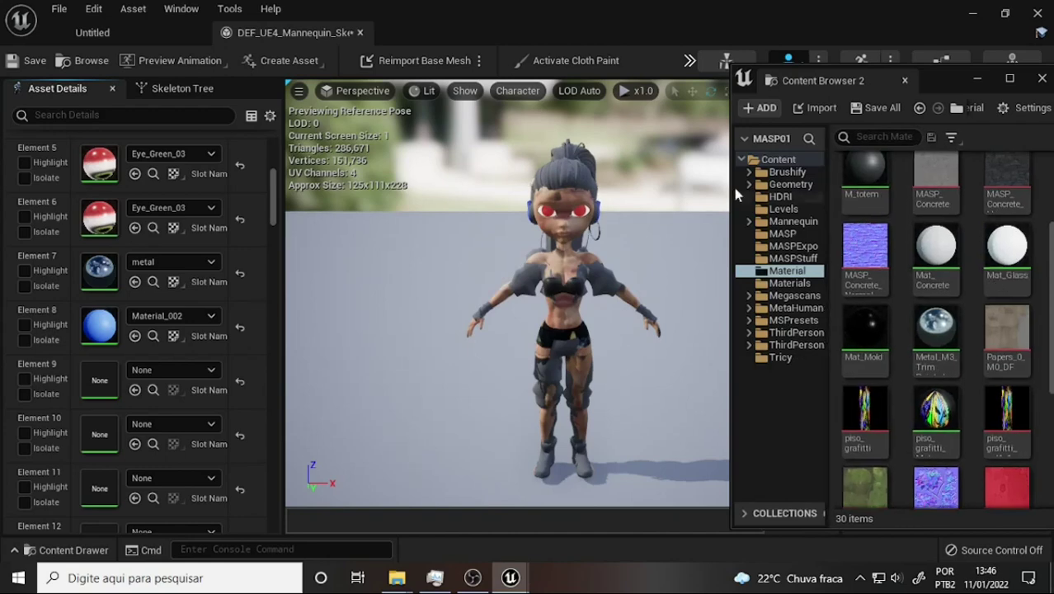
left_click_drag(732, 183, 538, 183)
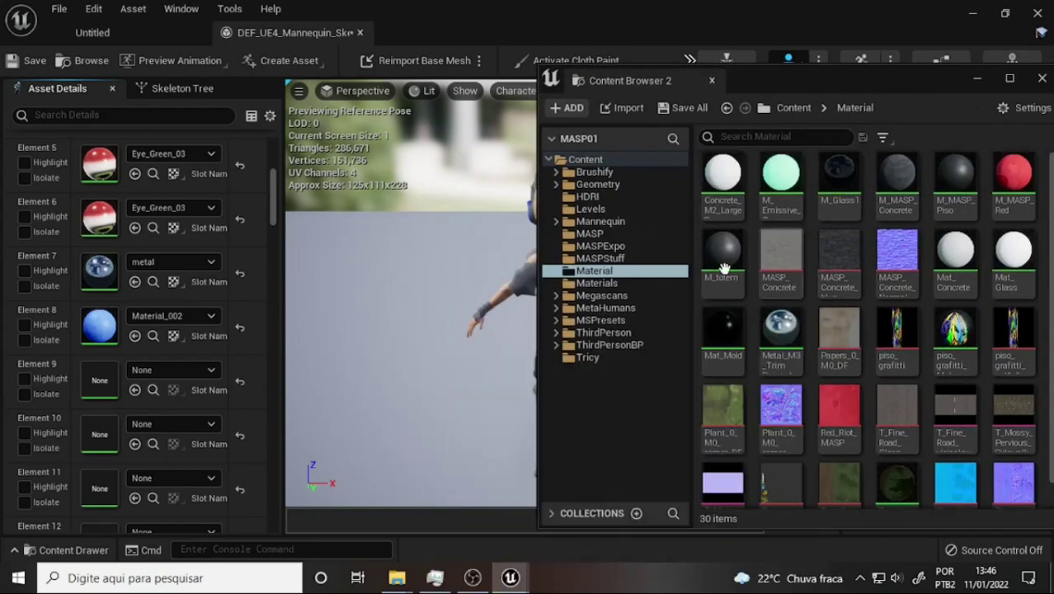
Browse the Mannequin folders, then open Tricy_Game_005_base_to_FBX_Tricy_Nude from the Tricy folder.
left_click(612, 223)
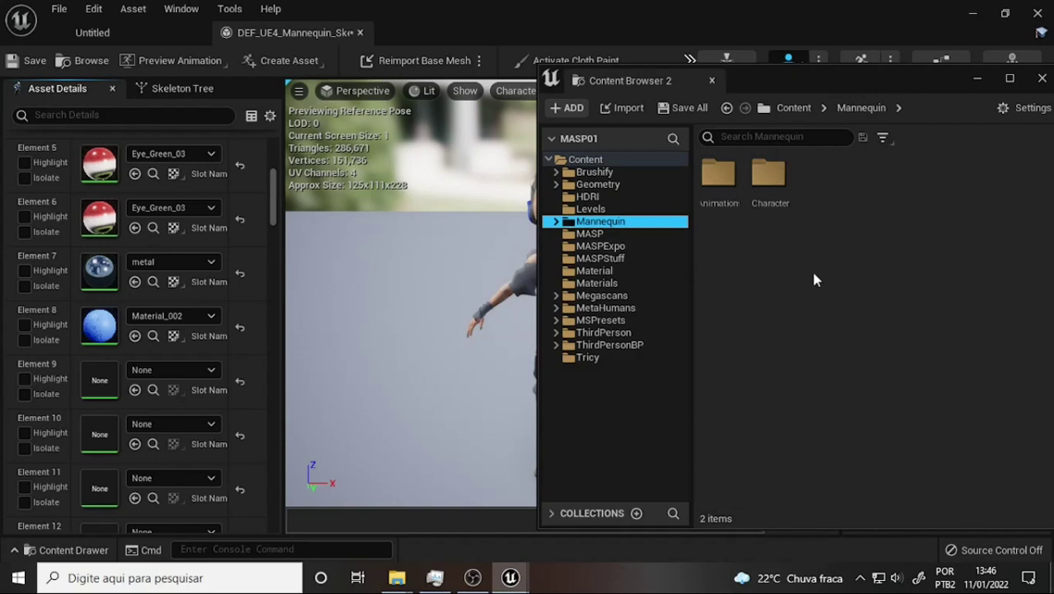
double_click(719, 175)
left_click(611, 246)
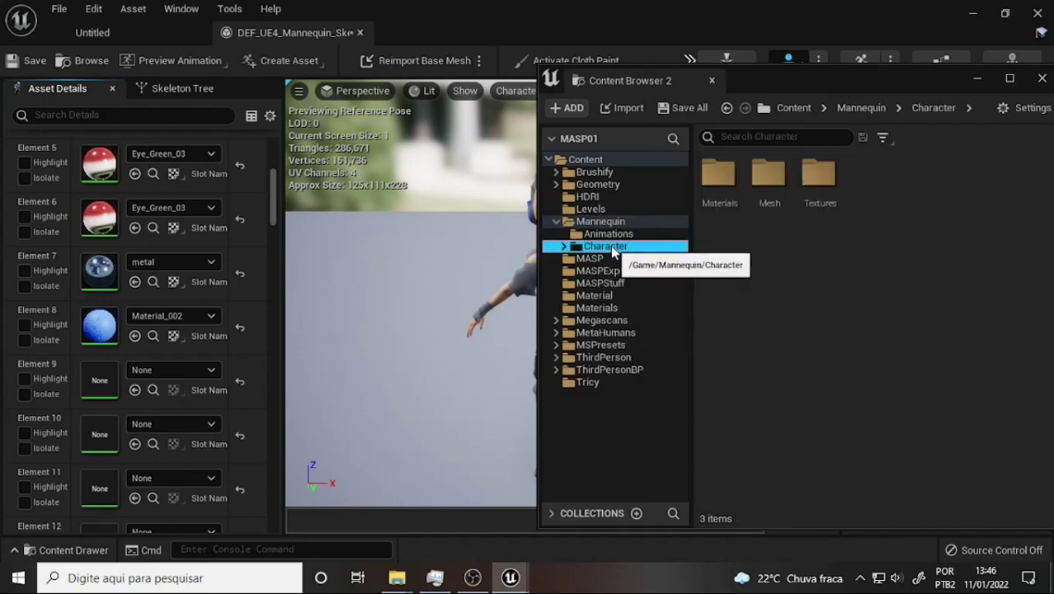
double_click(821, 177)
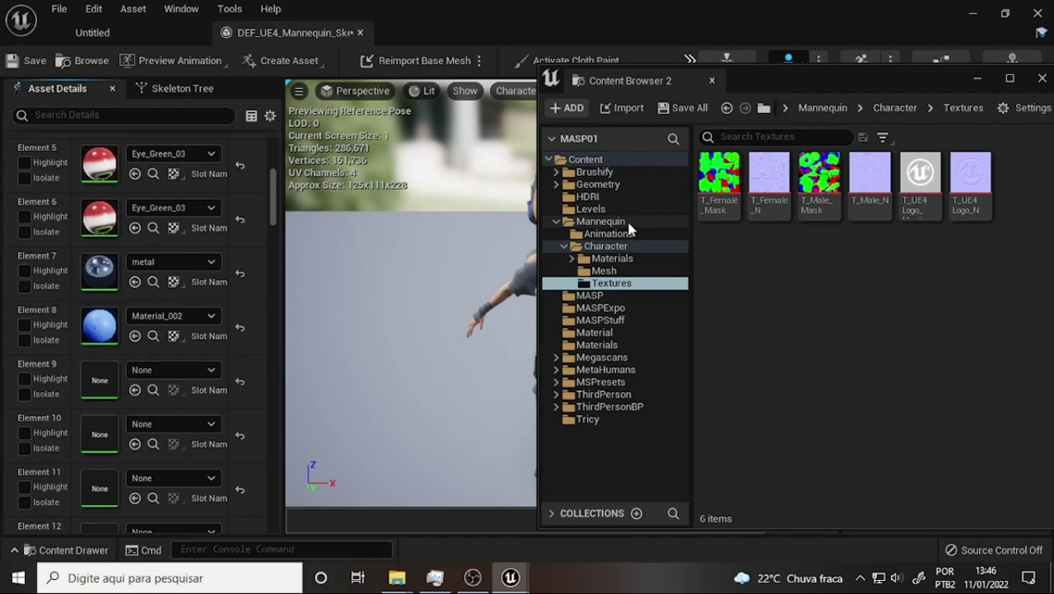
left_click(587, 419)
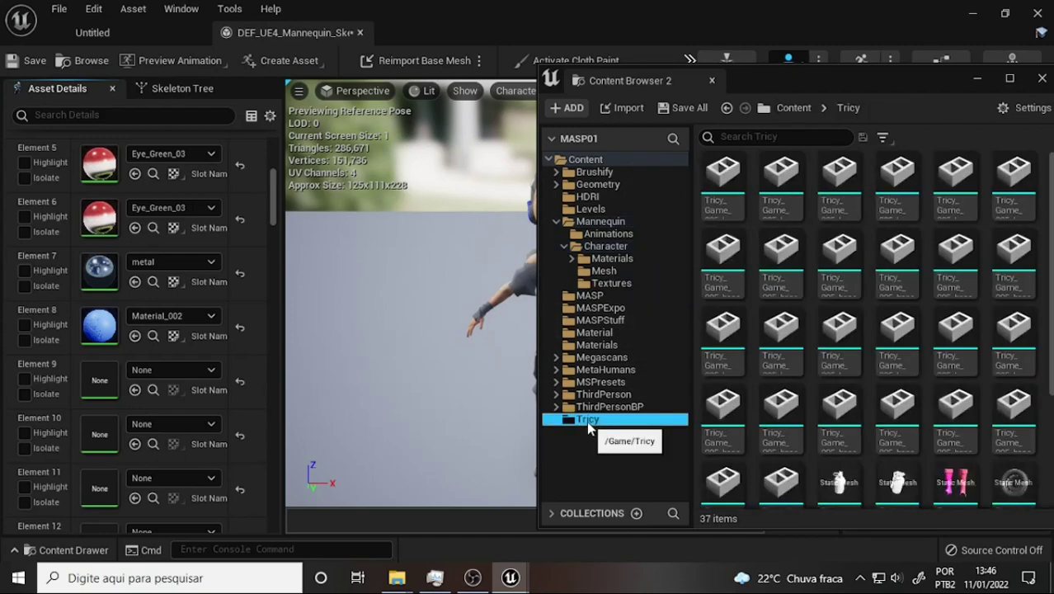
scroll(1026, 327, "down", 3)
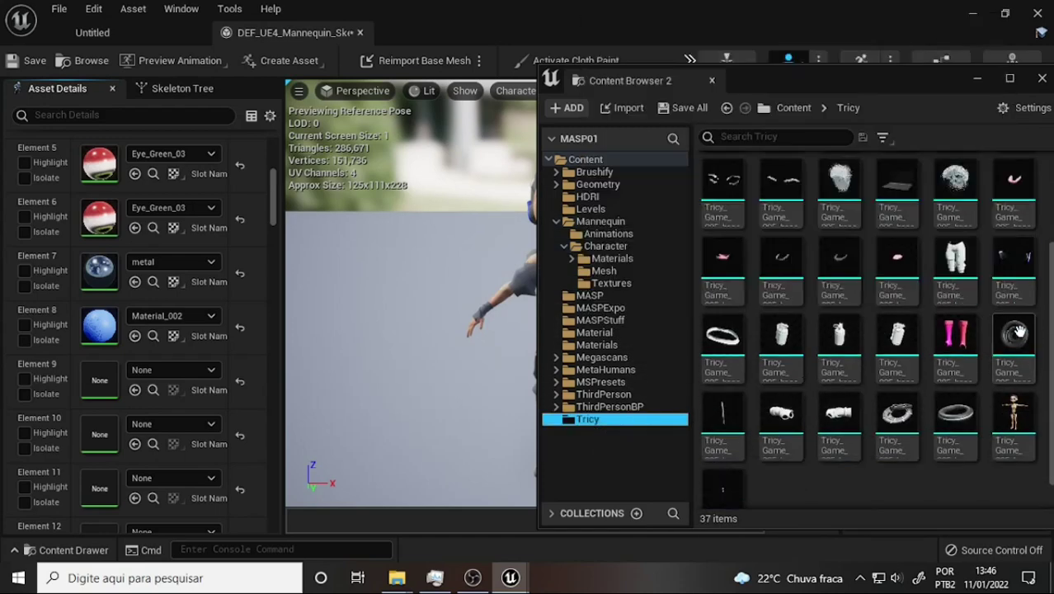
scroll(1021, 355, "down", 1)
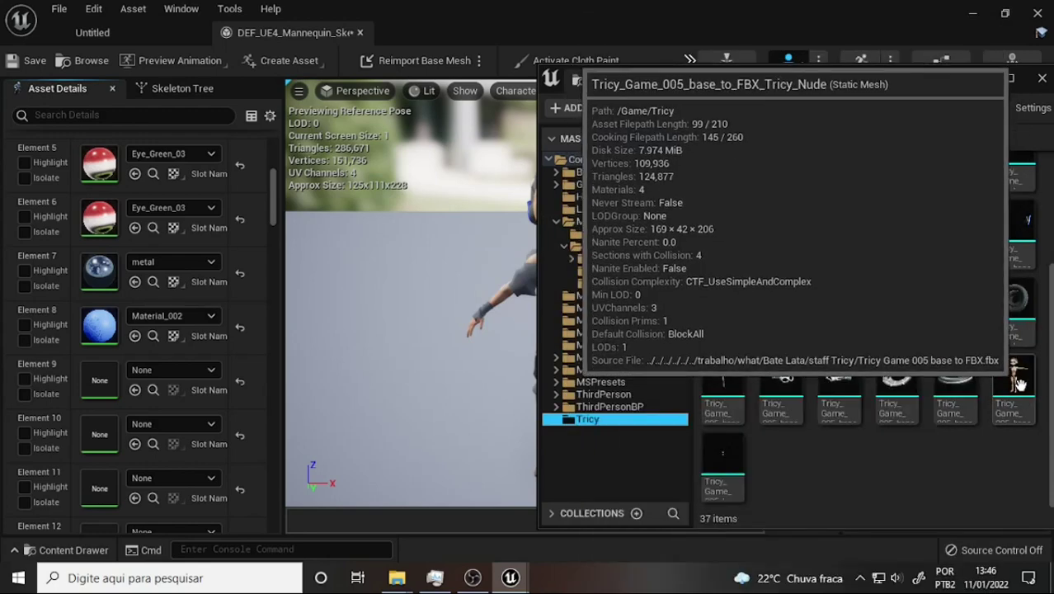
left_click(1019, 384)
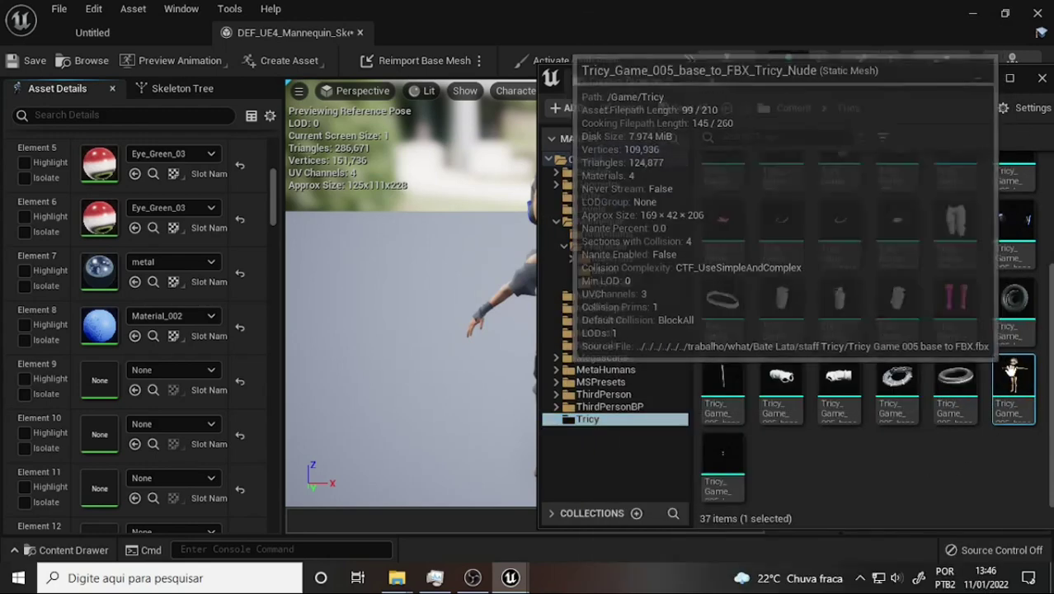
double_click(1014, 379)
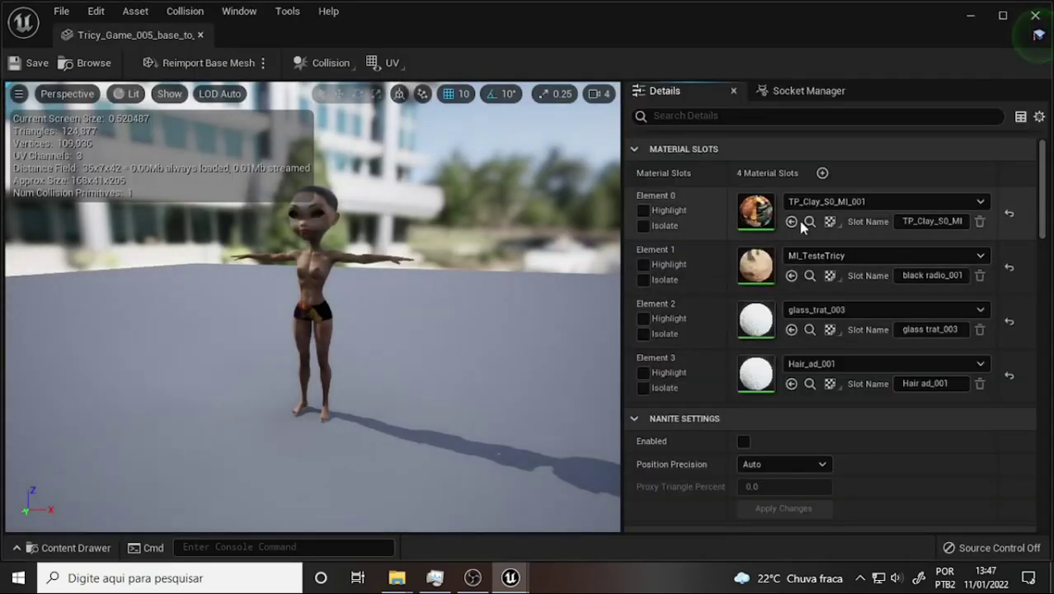
Browse to TP_Clay_S0_MI_001 from Element 0, then close the Tricy_Nude mesh editor.
left_click(809, 222)
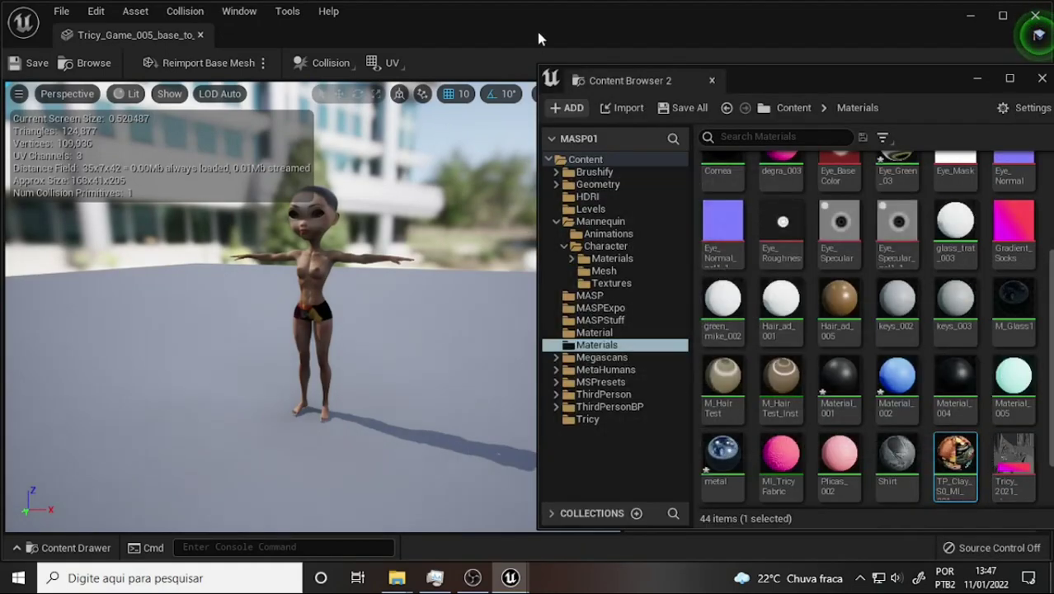
left_click(200, 35)
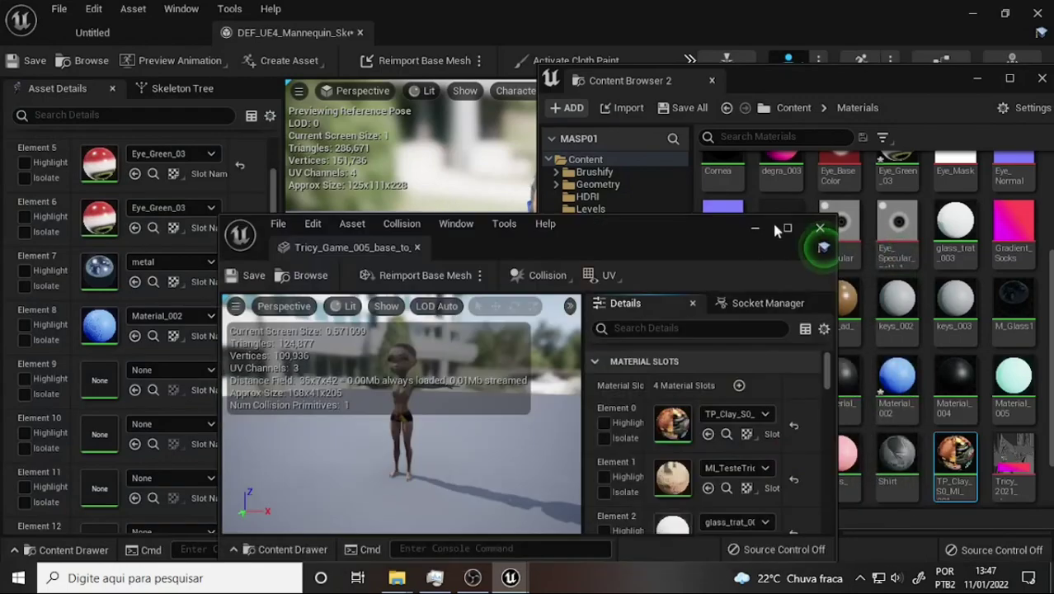
Put TP_Clay_S0_MI_001 on the mannequin's Element 1 slot, then bring OBS Studio forward.
left_click(821, 229)
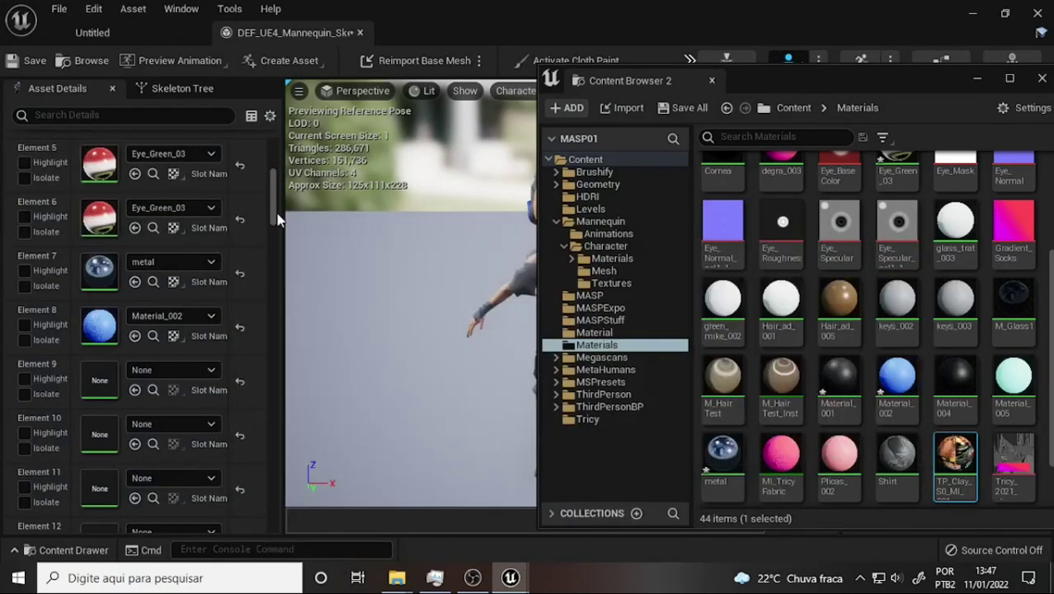
left_click_drag(273, 198, 275, 177)
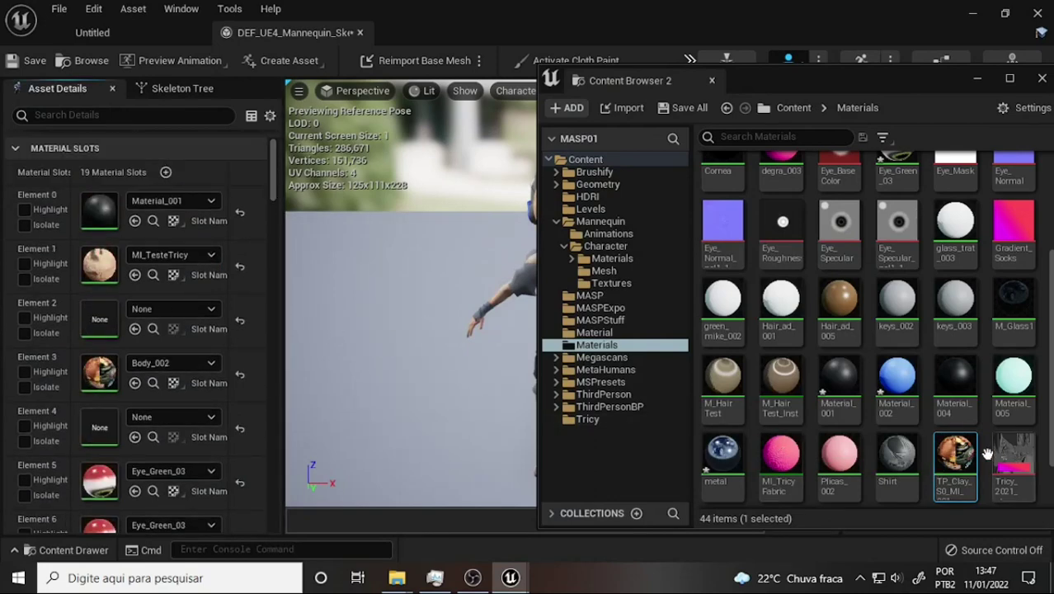
left_click_drag(957, 457, 97, 264)
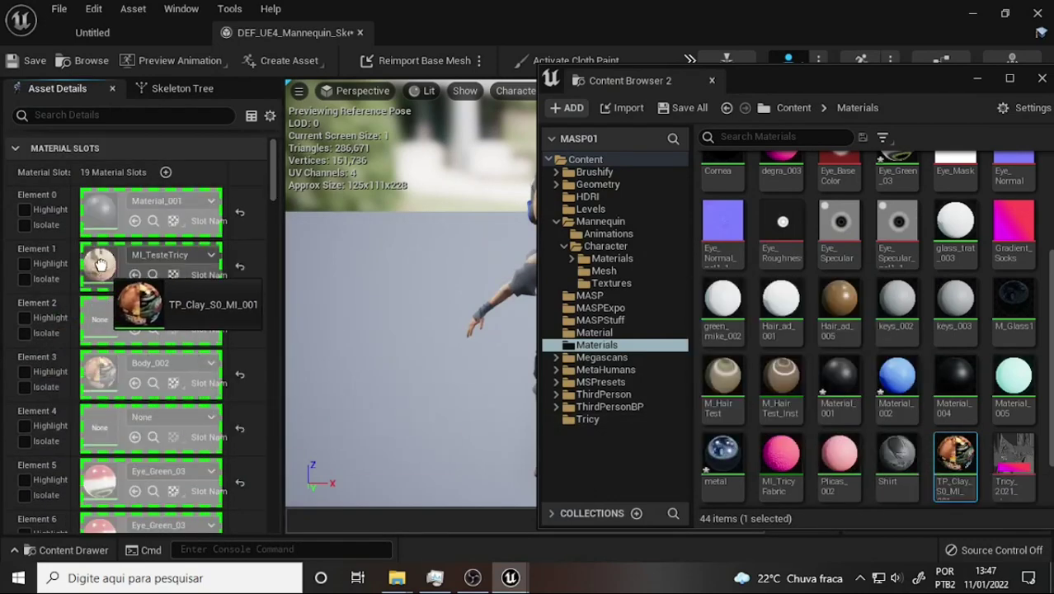
left_click_drag(138, 305, 117, 265)
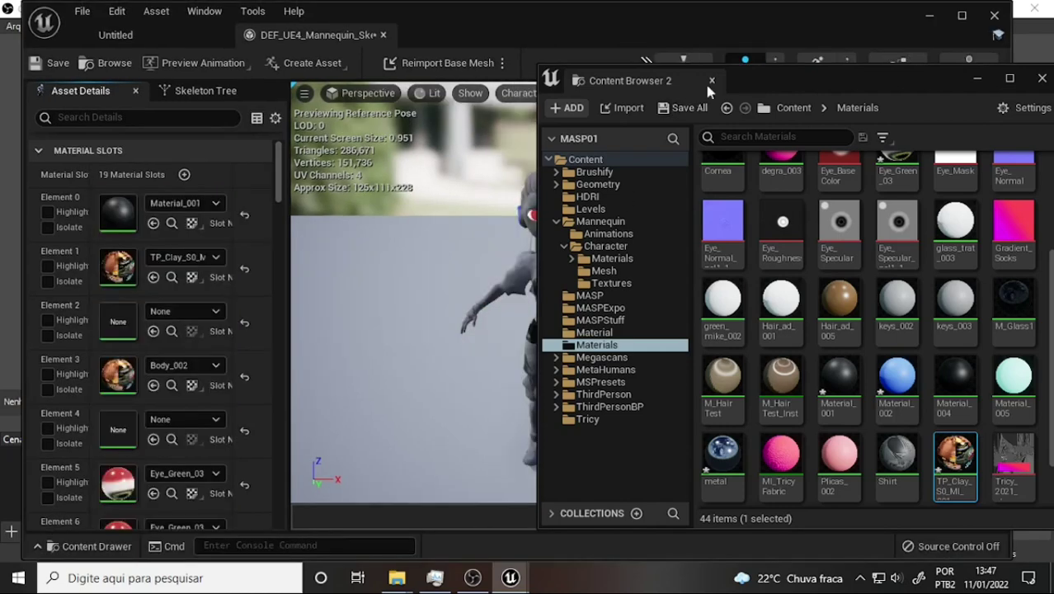
left_click_drag(775, 83, 921, 77)
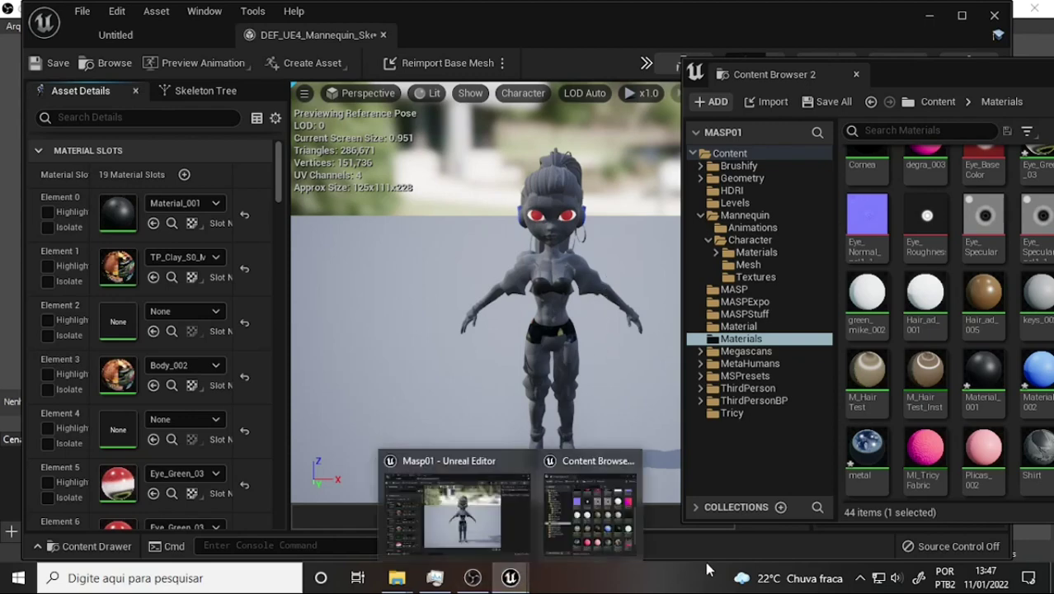
left_click(473, 579)
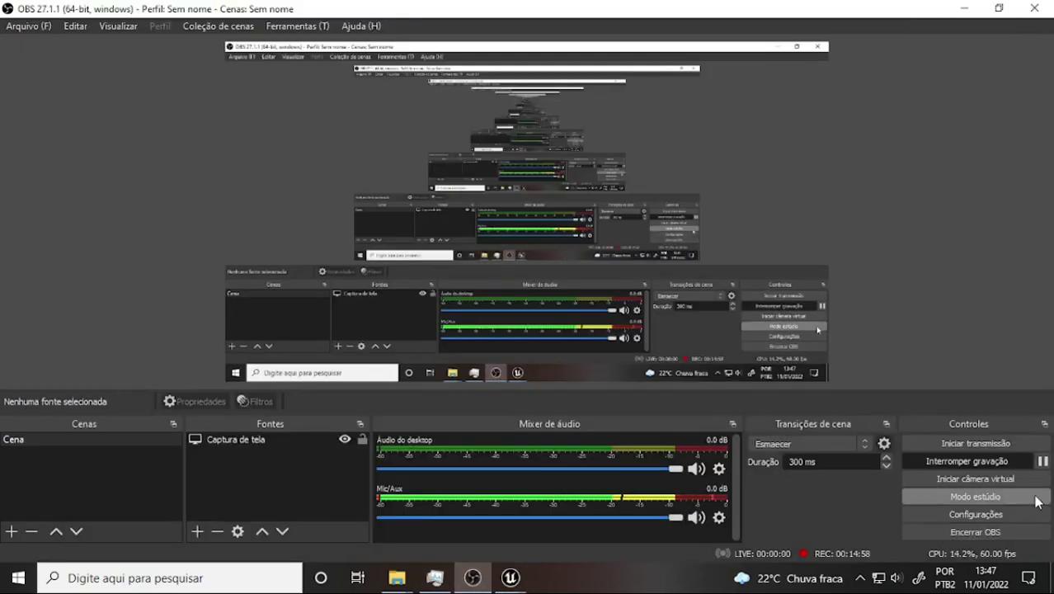